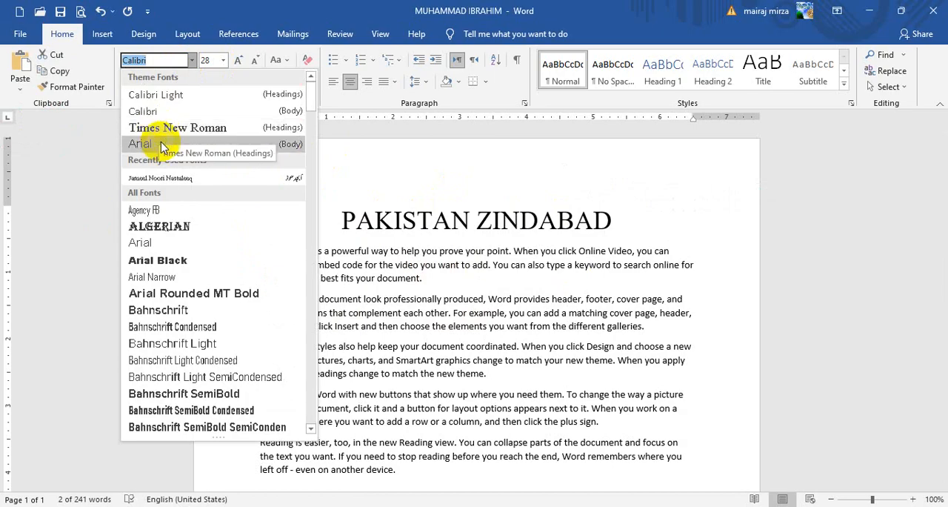
Step: Try the Arial Black and Cooper Black fonts on the selected heading PAKISTAN ZINDABAD
left_click(157, 261)
left_click(192, 60)
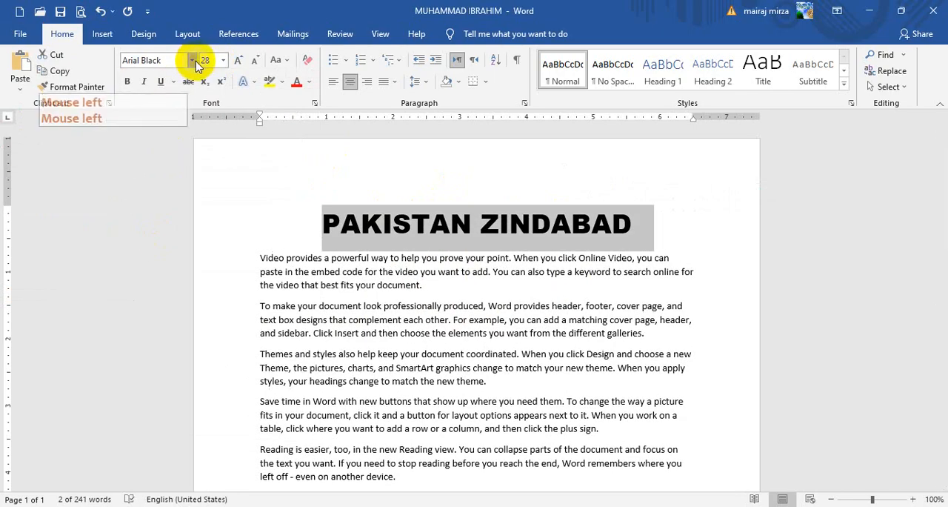
left_click_drag(313, 87, 314, 179)
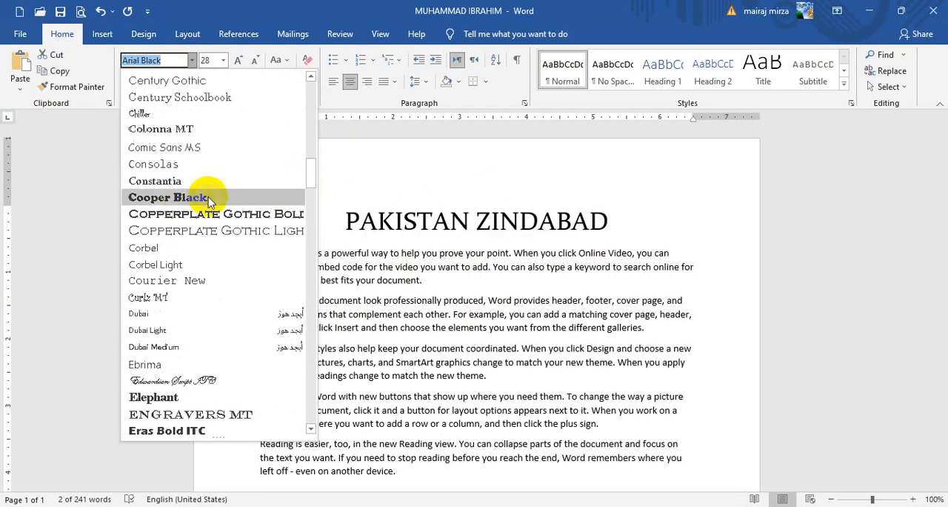
left_click(180, 199)
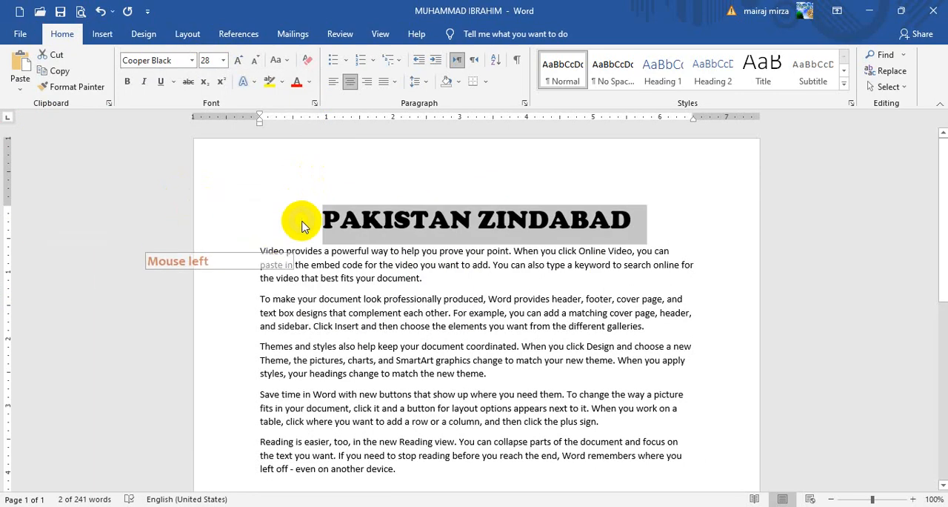
Step: Try red, dark blue, dark green and standard green as the heading's font colour
left_click(298, 87)
left_click(309, 82)
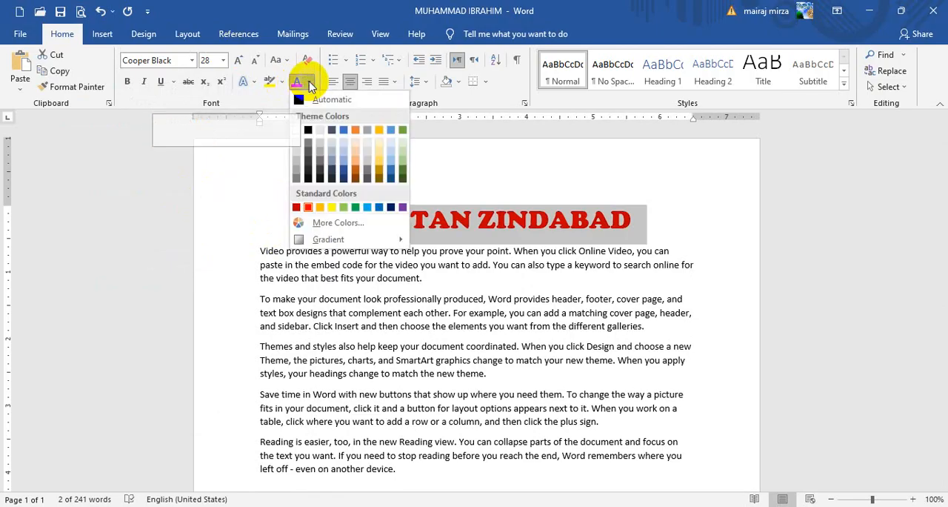
left_click(343, 169)
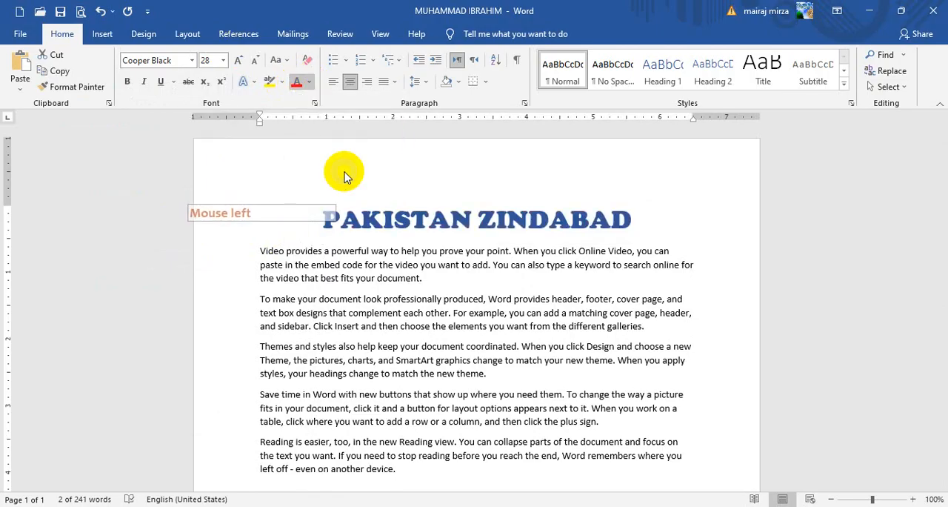
left_click(311, 83)
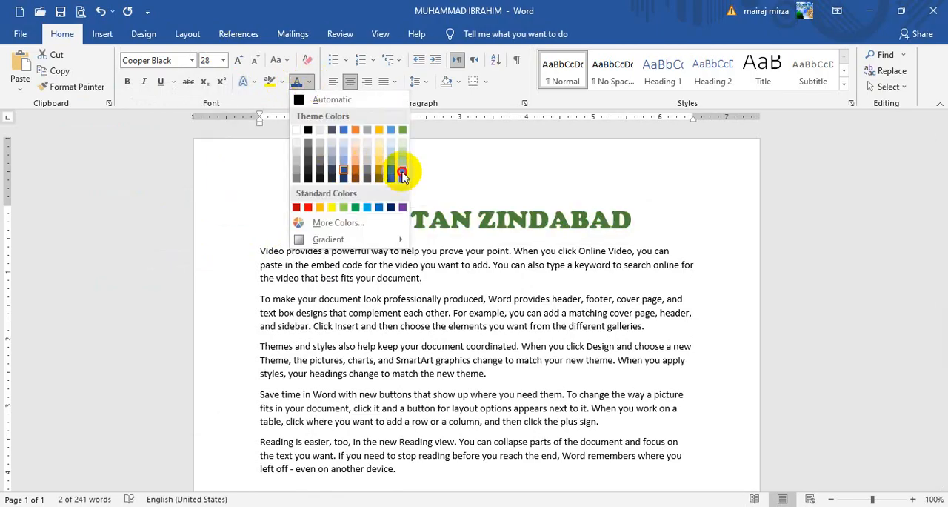
left_click(403, 174)
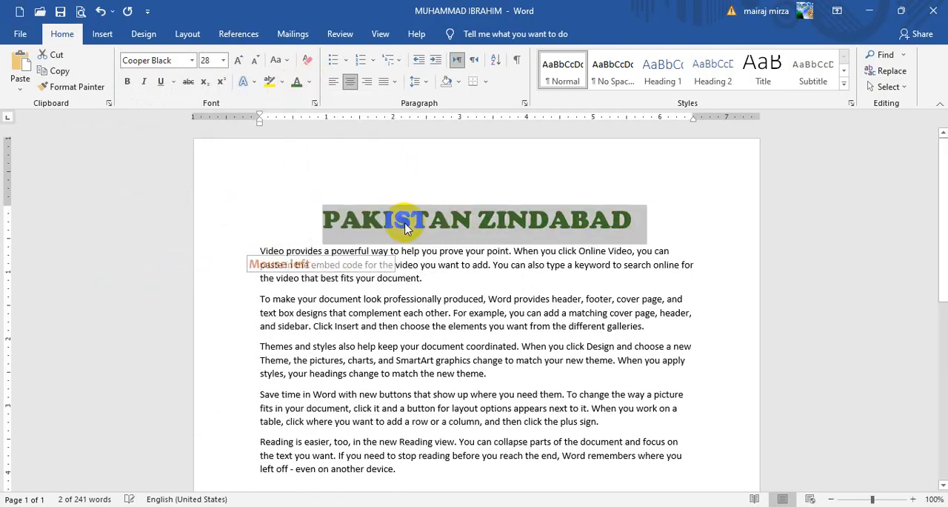
left_click(310, 84)
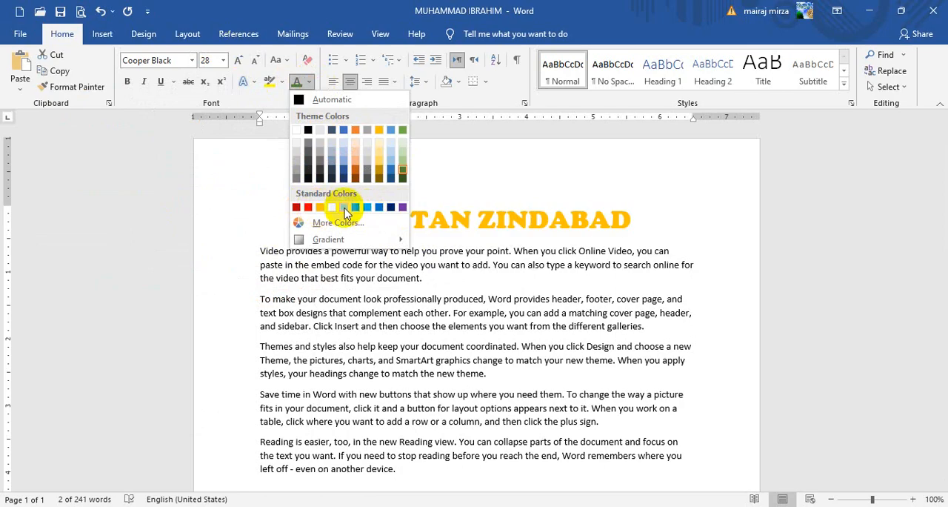
left_click(355, 209)
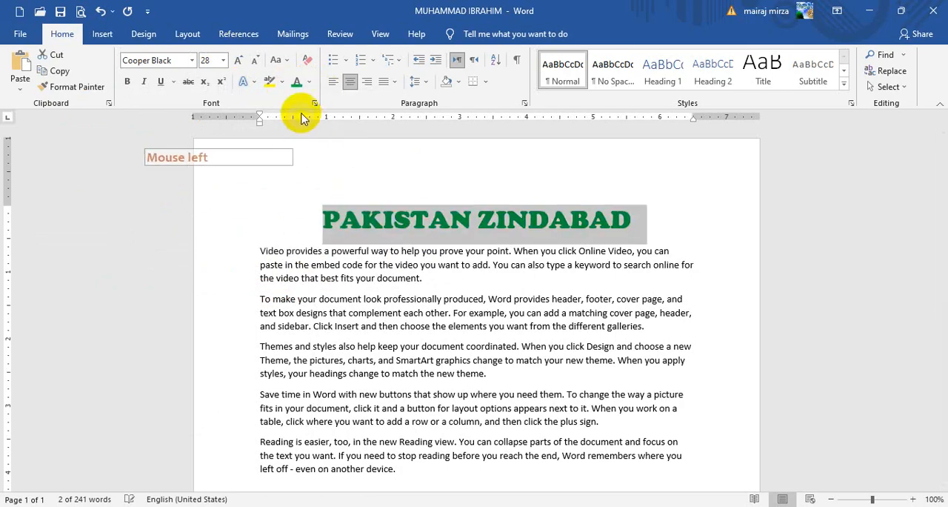
Step: Give the heading a custom magenta font colour, RGB 243, 67, 247 (#F343F7)
left_click(310, 83)
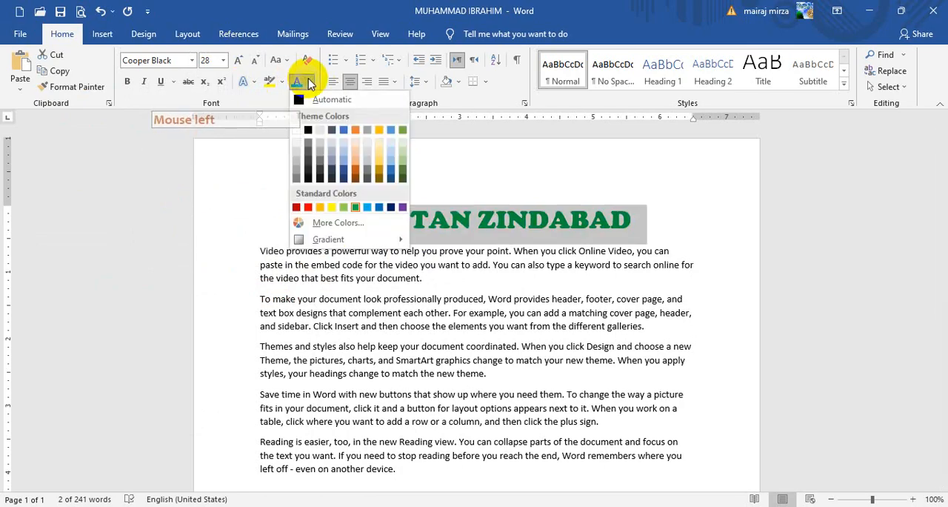
left_click(334, 223)
left_click_drag(454, 139, 691, 205)
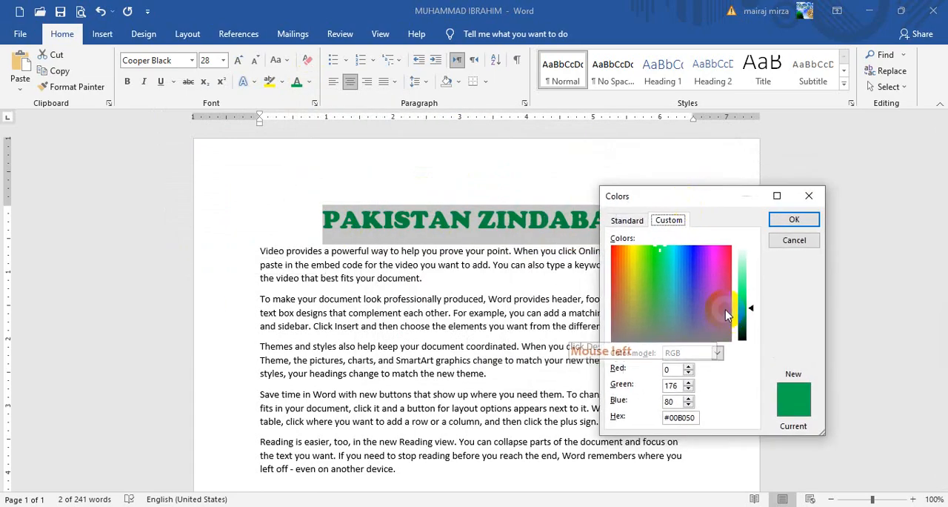
left_click(712, 257)
left_click_drag(751, 309, 753, 284)
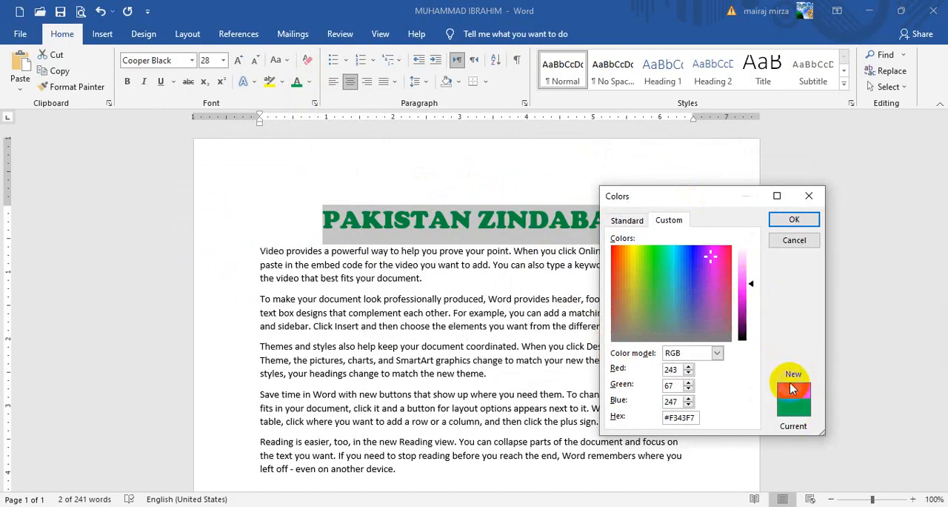
left_click(791, 219)
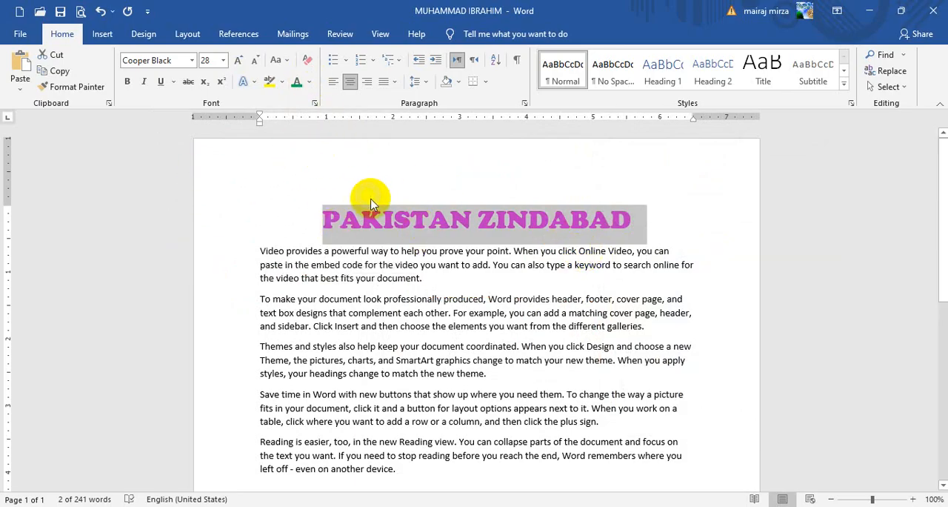
Step: Set the heading's font colour to the darkest shade of the light blue theme colour
left_click(310, 82)
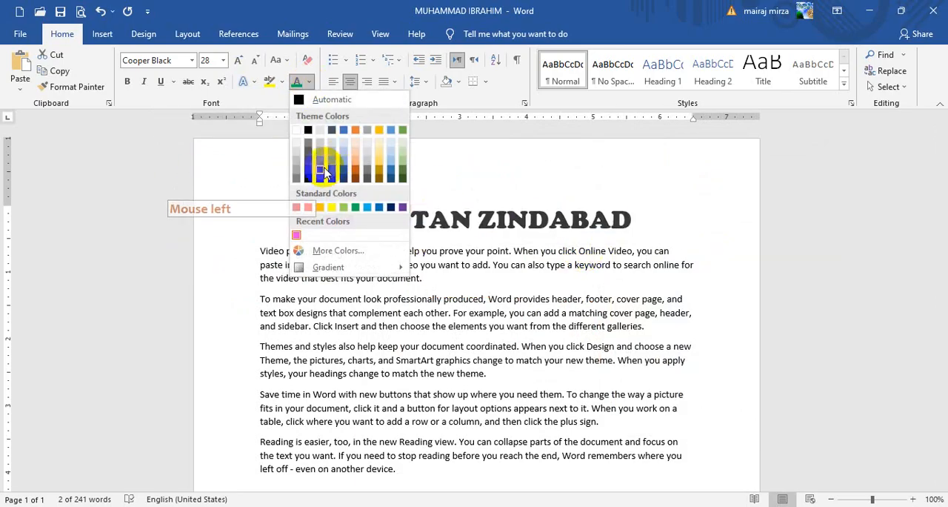
left_click(391, 180)
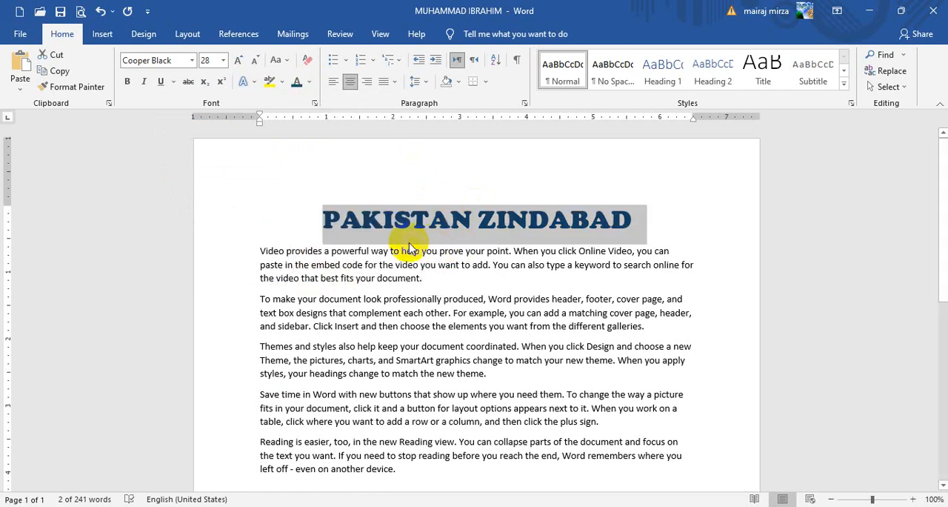
Step: Change the heading's font to Verdana
left_click(192, 61)
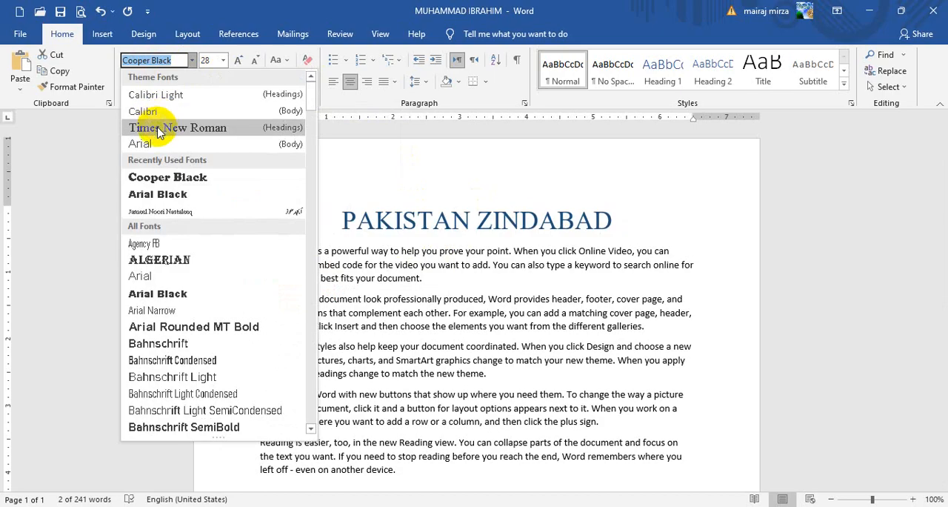
left_click(314, 111)
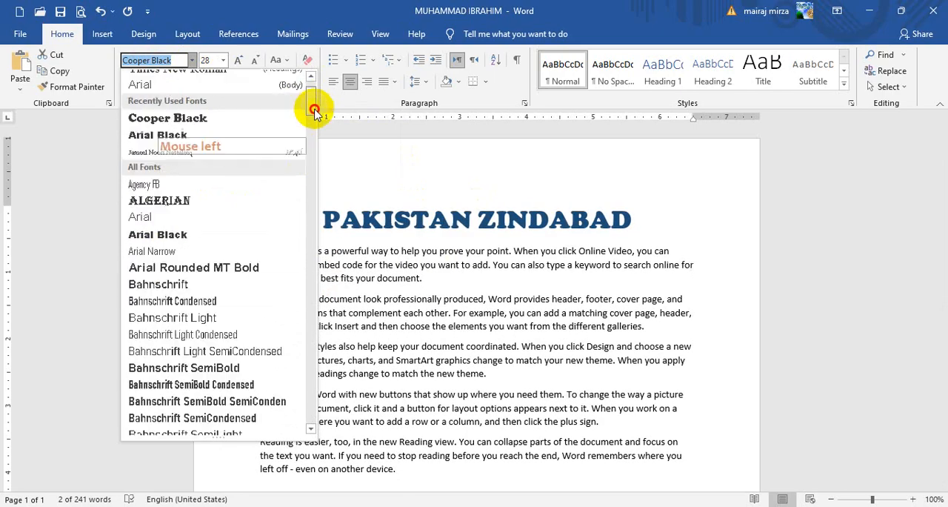
left_click_drag(314, 111, 316, 417)
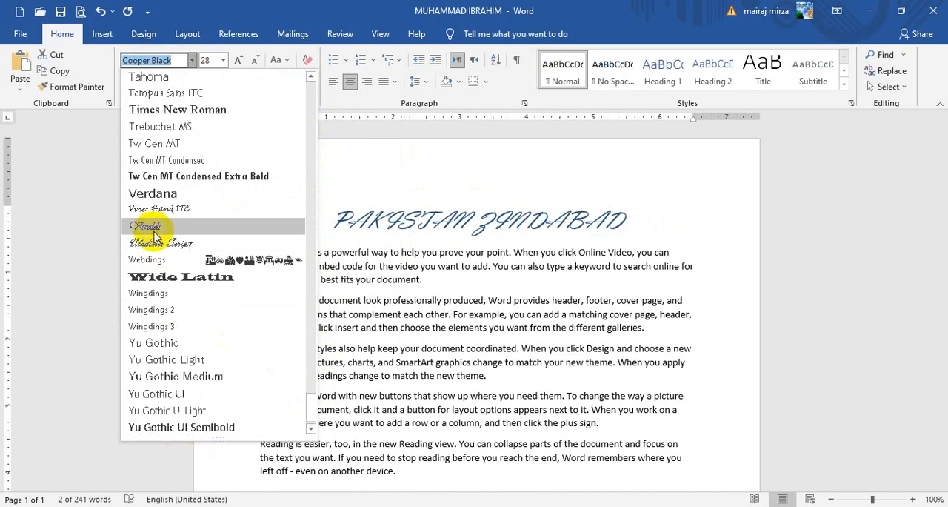
left_click(158, 197)
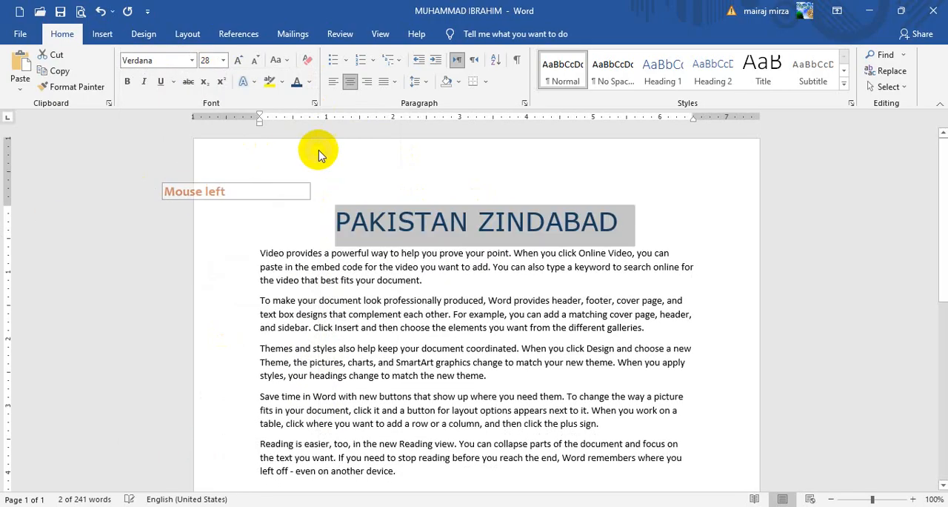
Step: Set the heading in Times New Roman with bold and a single underline, trying italic and switching it off again
left_click(192, 60)
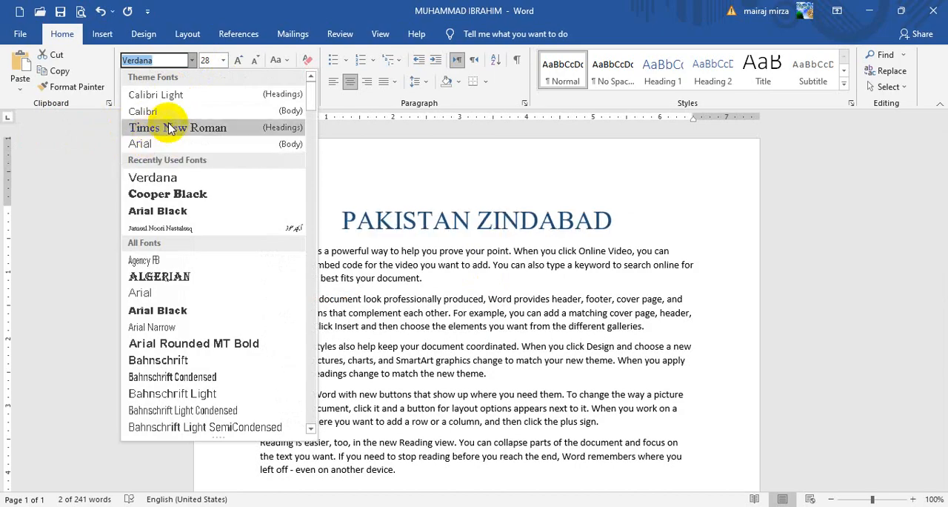
left_click(164, 130)
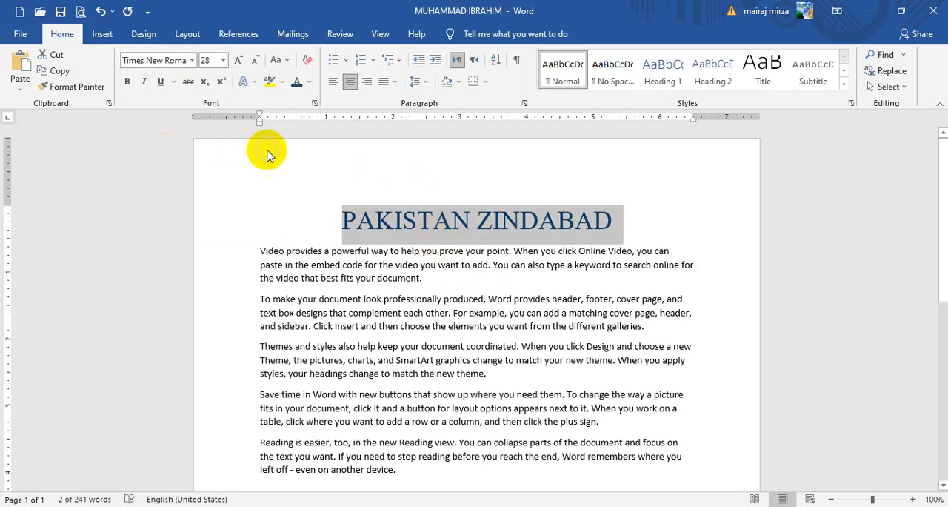
left_click(127, 83)
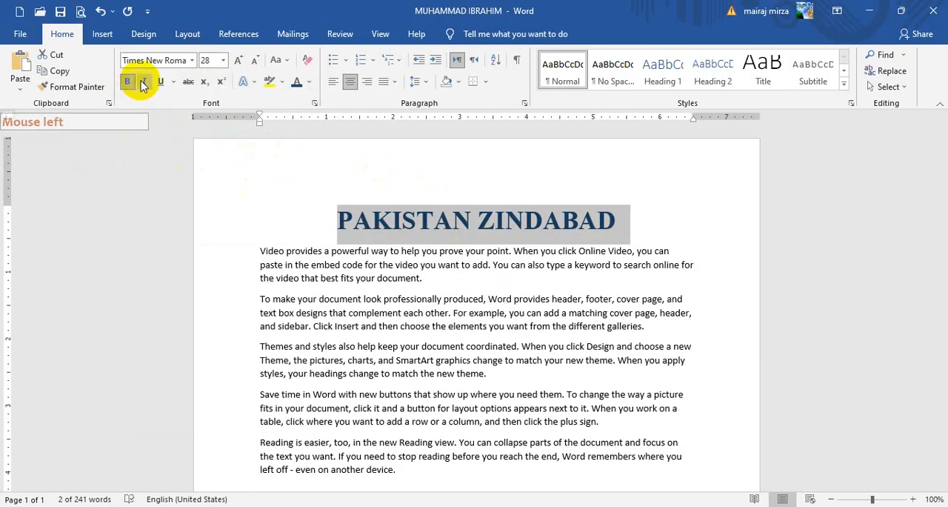
left_click(143, 81)
left_click(161, 83)
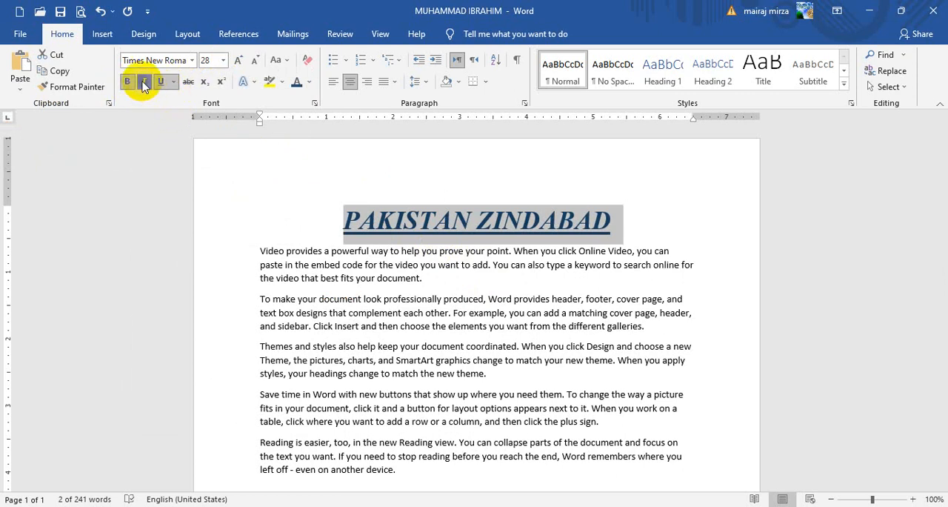
left_click(144, 83)
Step: Change the heading's underline to a double line
left_click(174, 81)
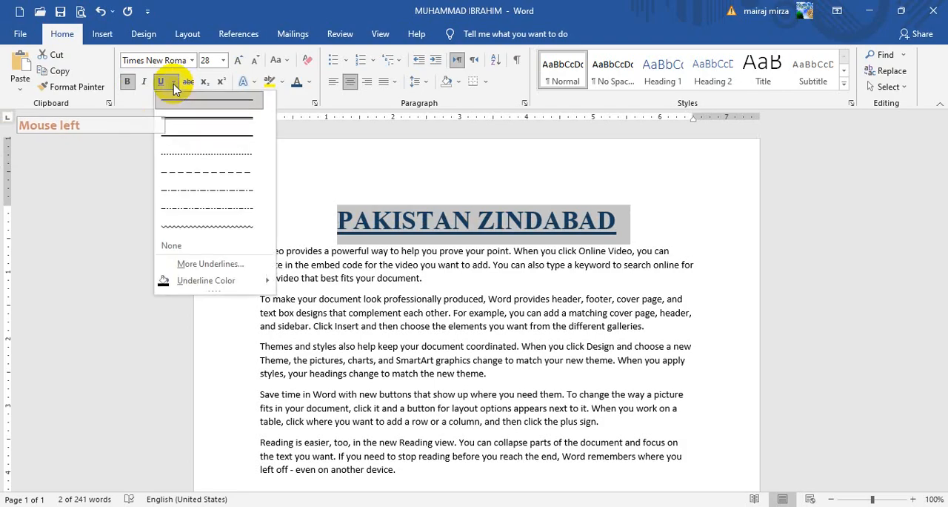
left_click(174, 83)
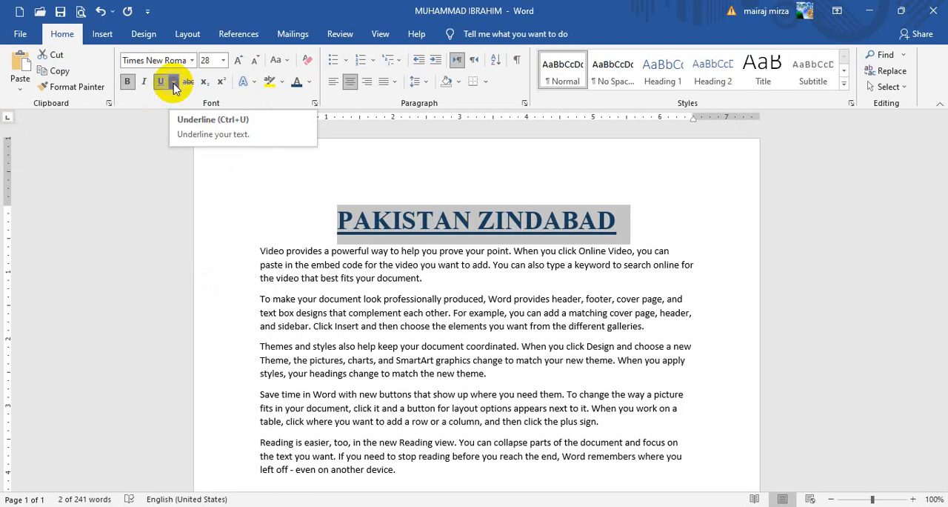
left_click(175, 83)
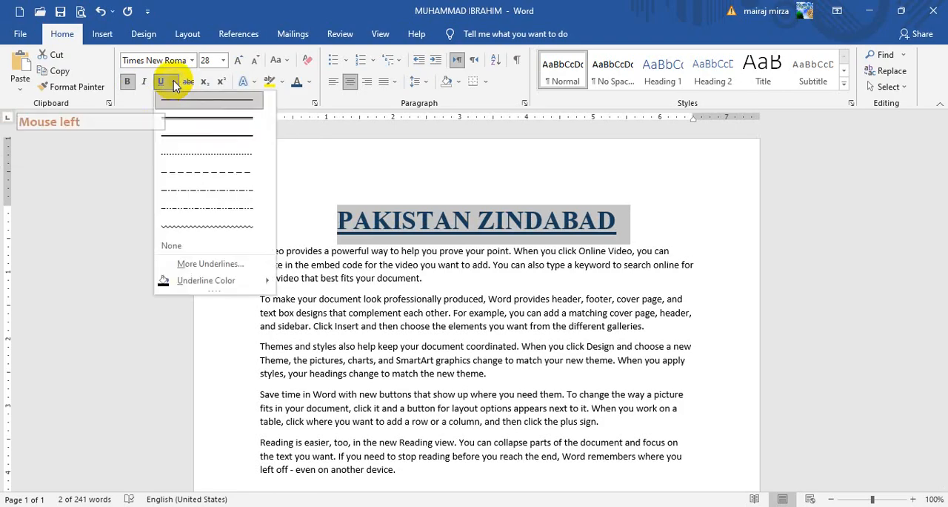
left_click(178, 123)
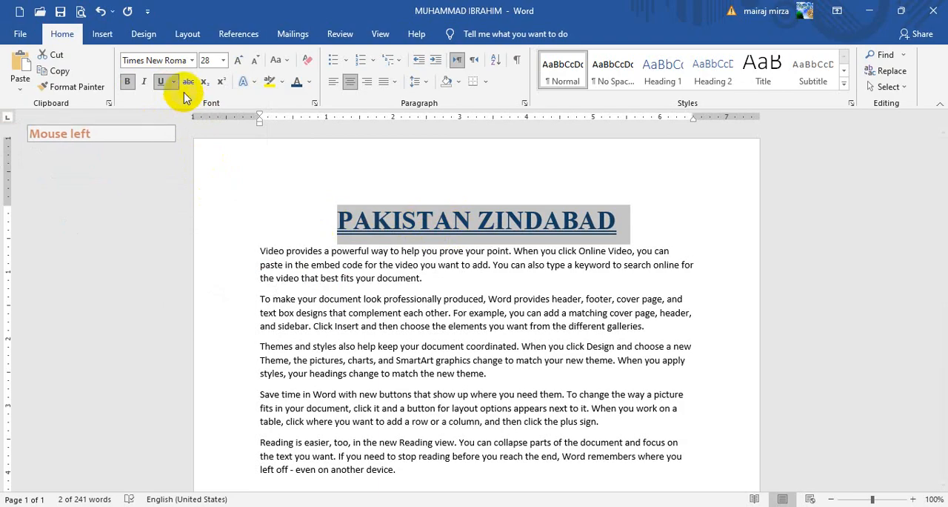
Step: Apply a wave underline to the heading and colour the underline standard light blue
left_click(175, 83)
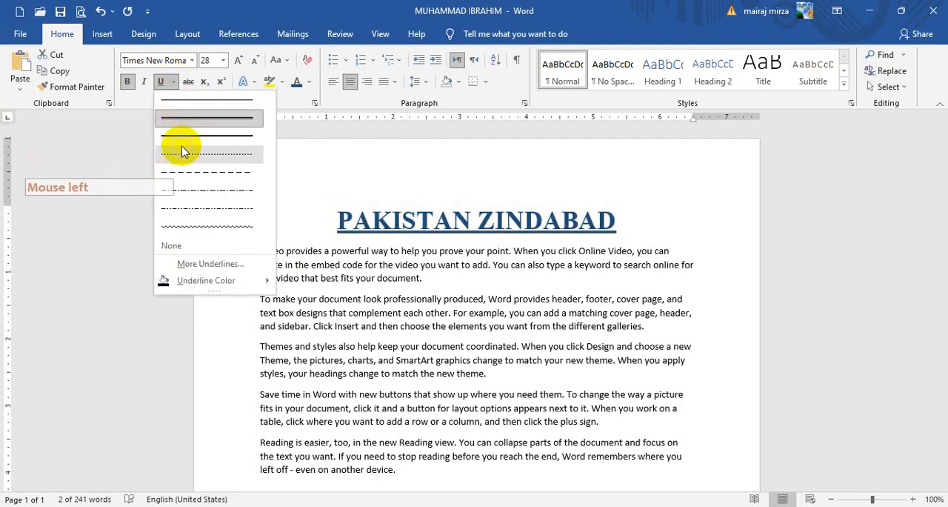
left_click(184, 228)
left_click(175, 83)
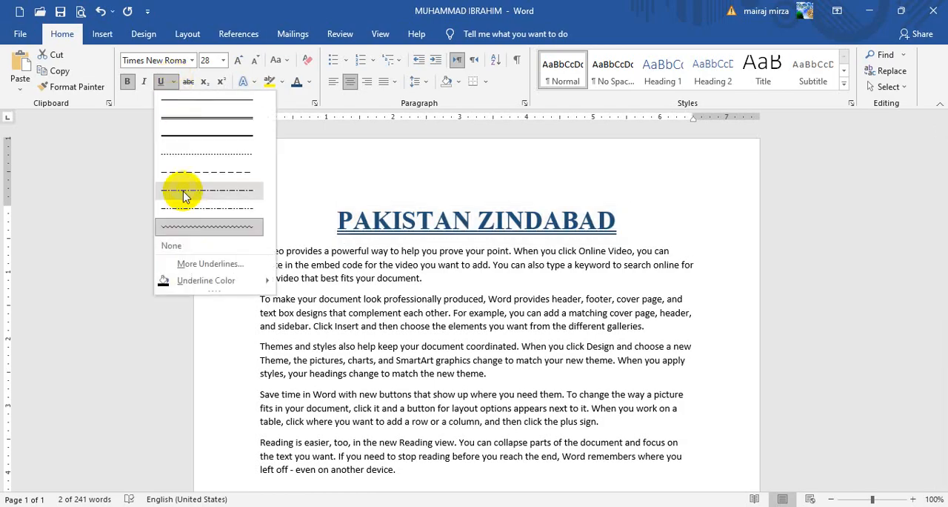
mouse_move(200, 283)
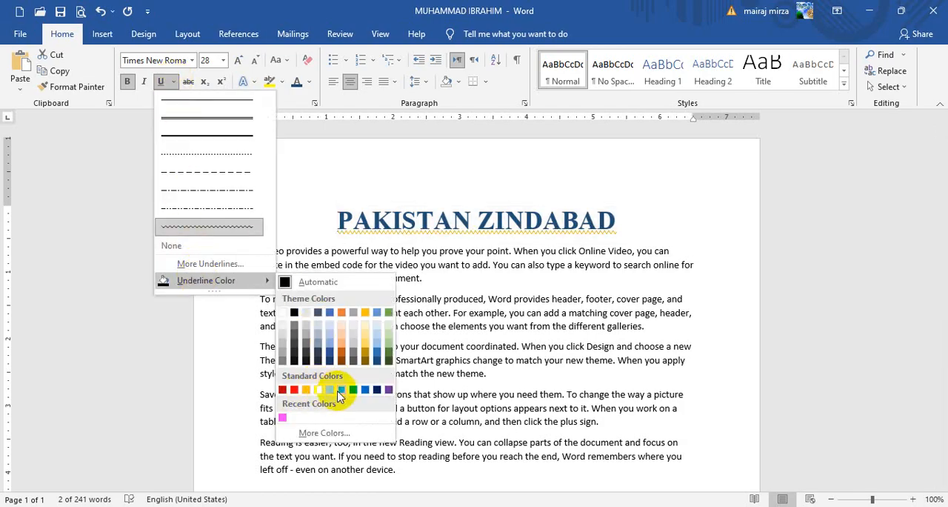
left_click(354, 396)
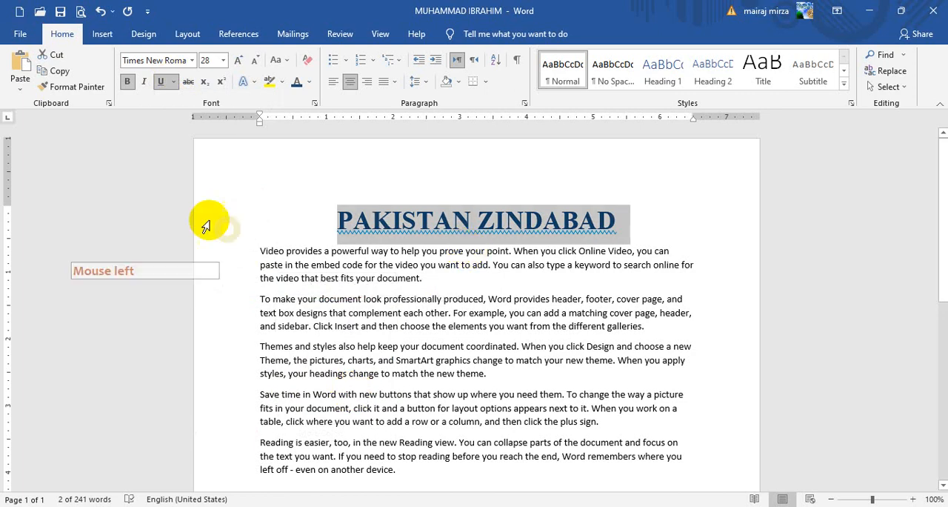
Step: Change the heading's underline colour to a dark orange theme shade
left_click(177, 82)
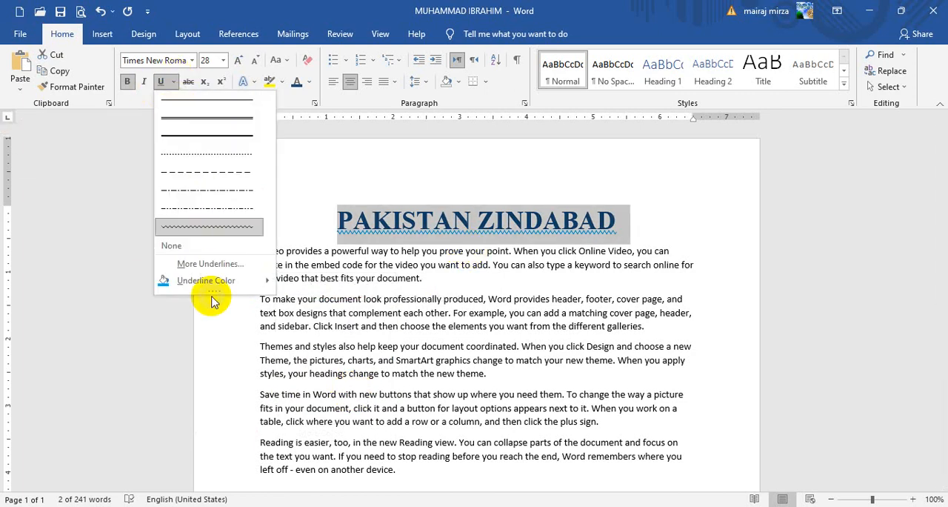
mouse_move(210, 280)
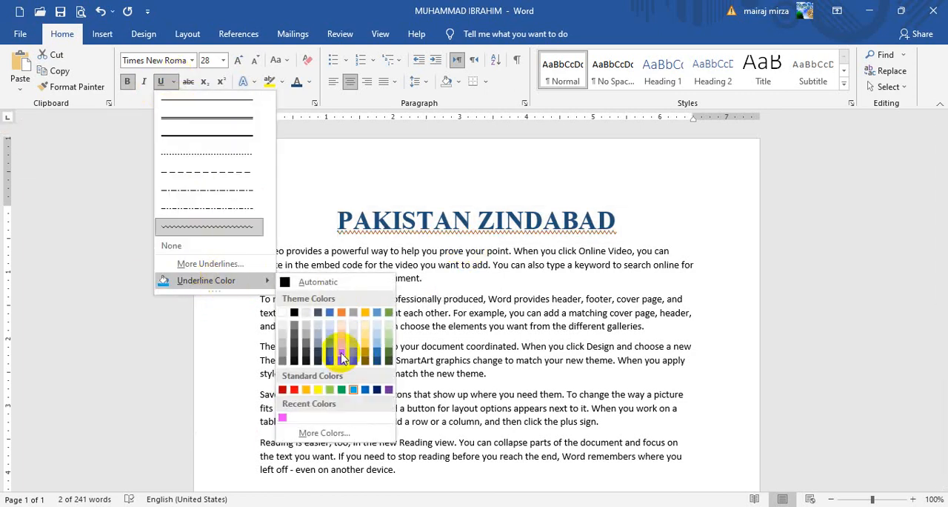
left_click(341, 356)
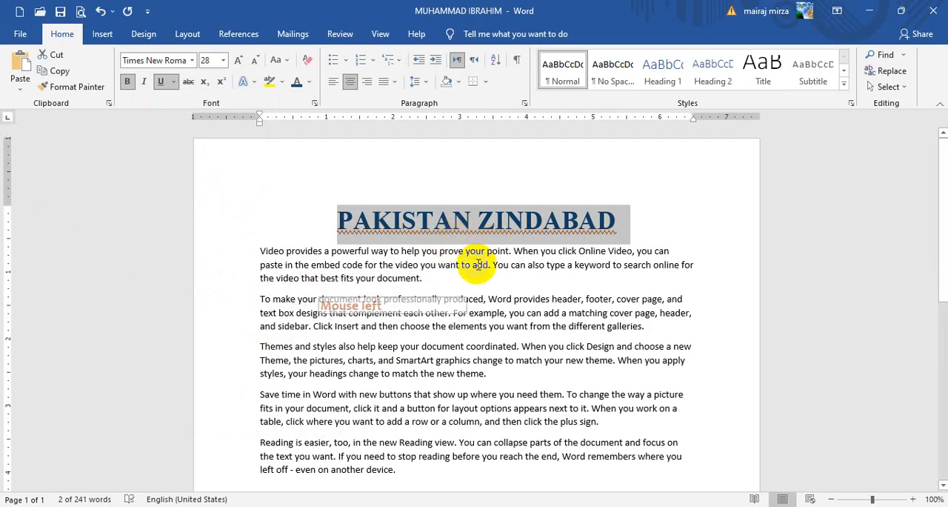
left_click(884, 453)
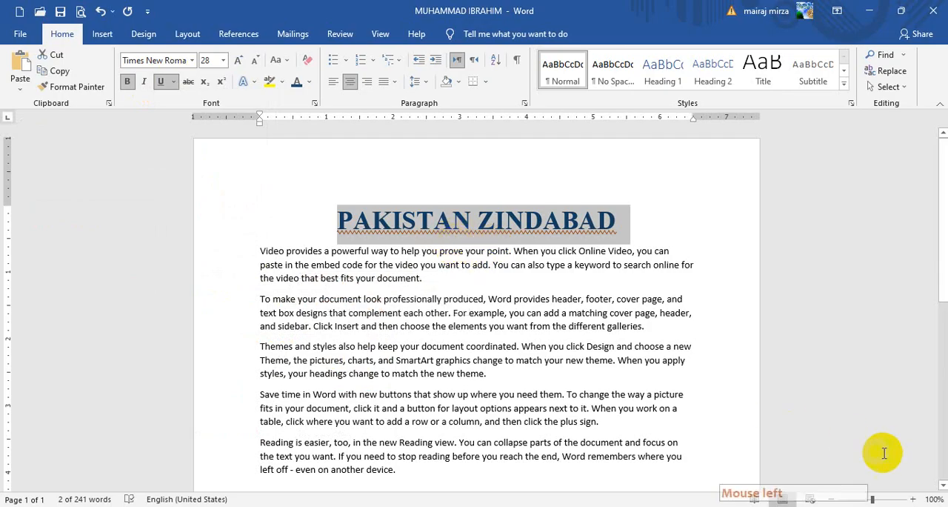
Step: Examine the heading's wave underline at several zoom levels, finishing at 120%
left_click(913, 500)
left_click(914, 500)
left_click(914, 499)
left_click(914, 499)
left_click(913, 500)
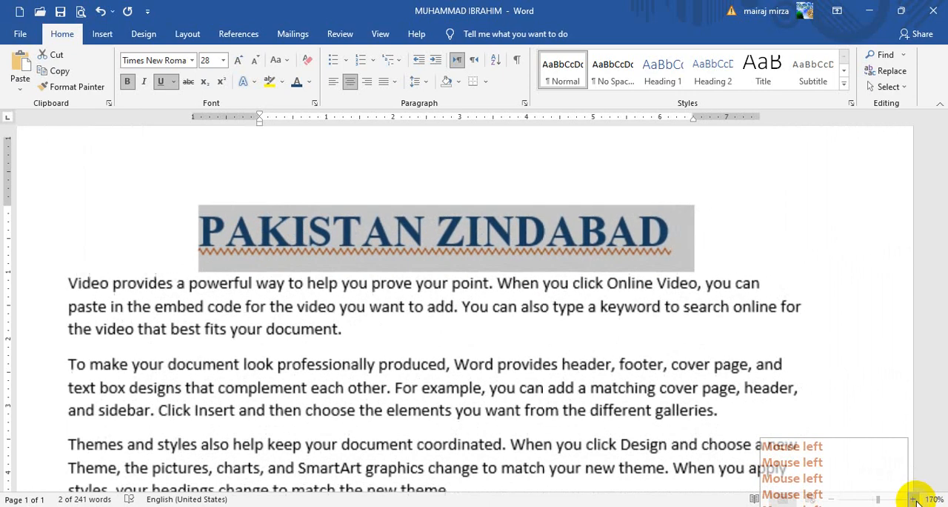
left_click(830, 499)
left_click(831, 499)
left_click(831, 499)
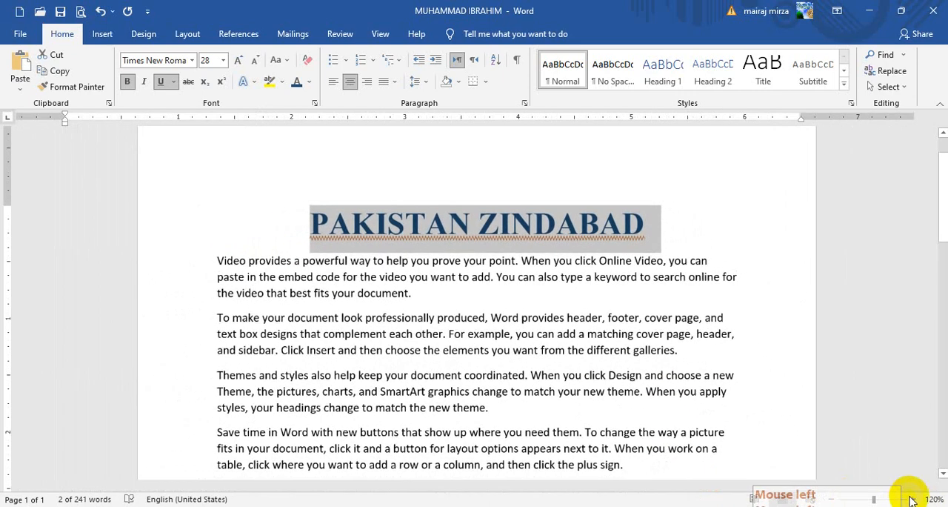
left_click(914, 499)
left_click(914, 499)
left_click(914, 499)
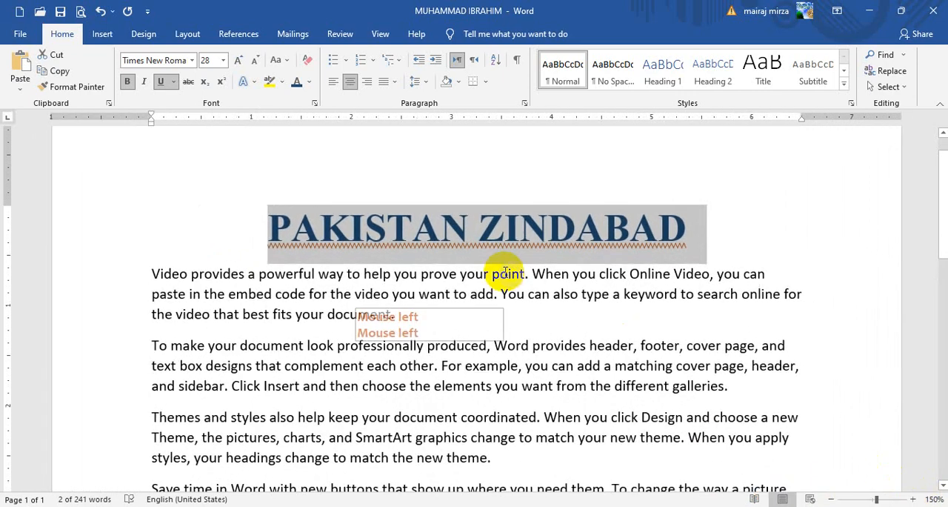
left_click(531, 273)
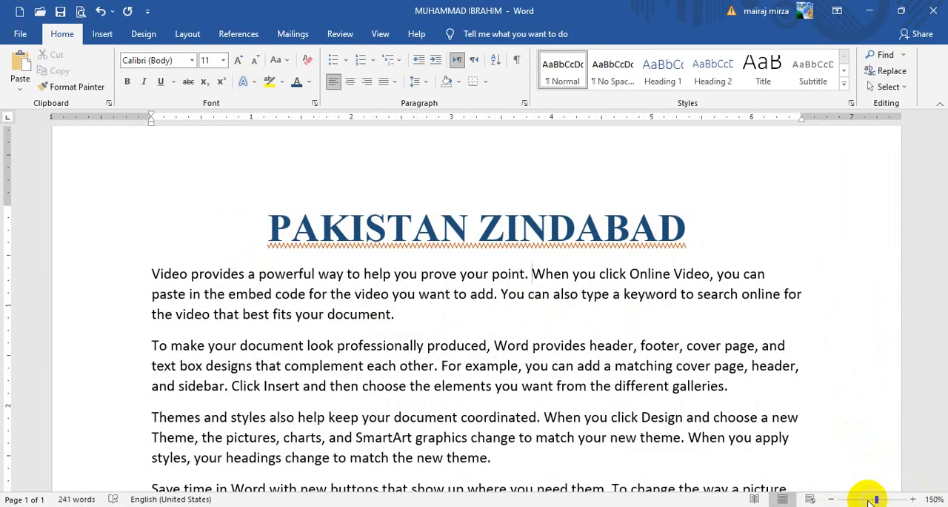
left_click(831, 499)
left_click(831, 500)
left_click(830, 499)
Step: Change the underline of the PAKISTAN ZINDABAD heading to a thick line
left_click(338, 237)
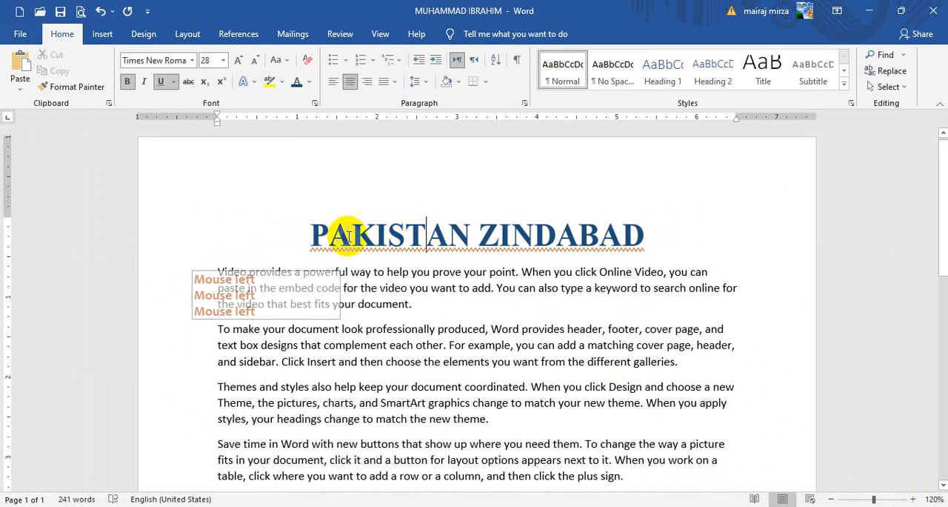
left_click_drag(312, 234, 639, 231)
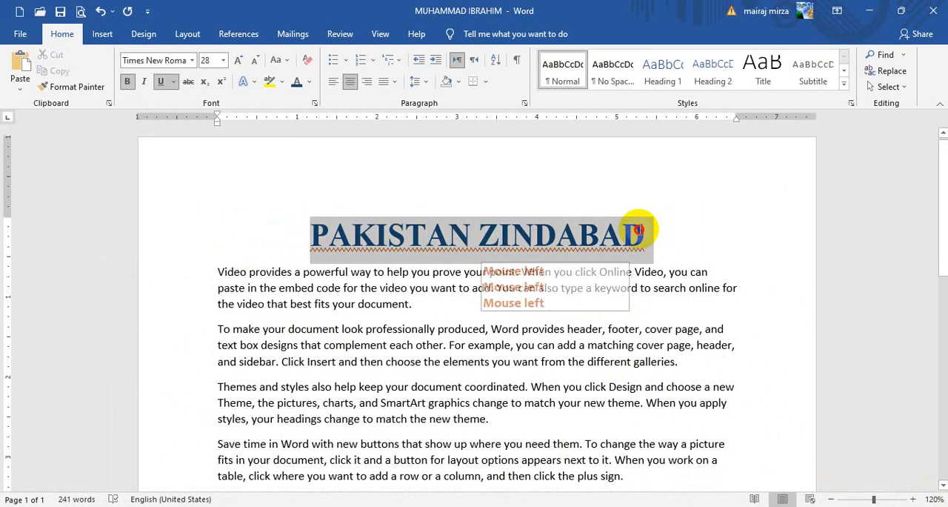
left_click(172, 83)
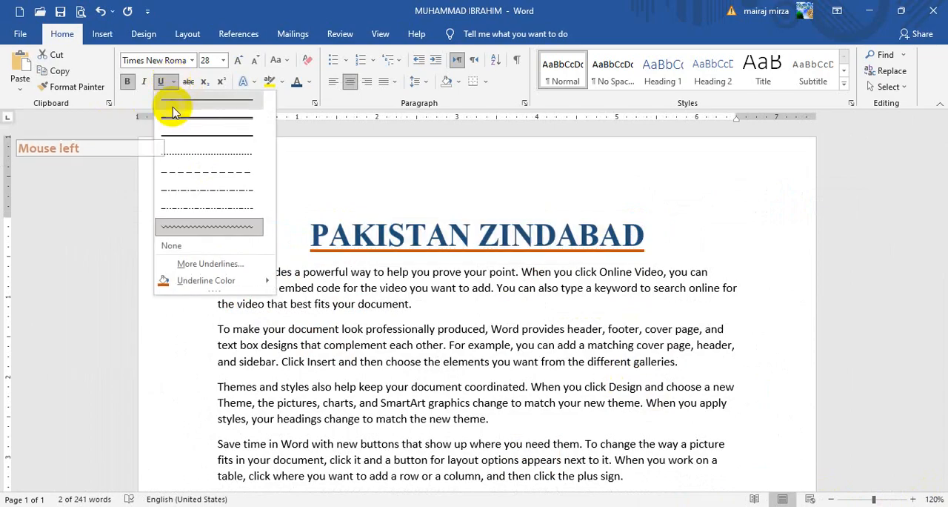
left_click(172, 135)
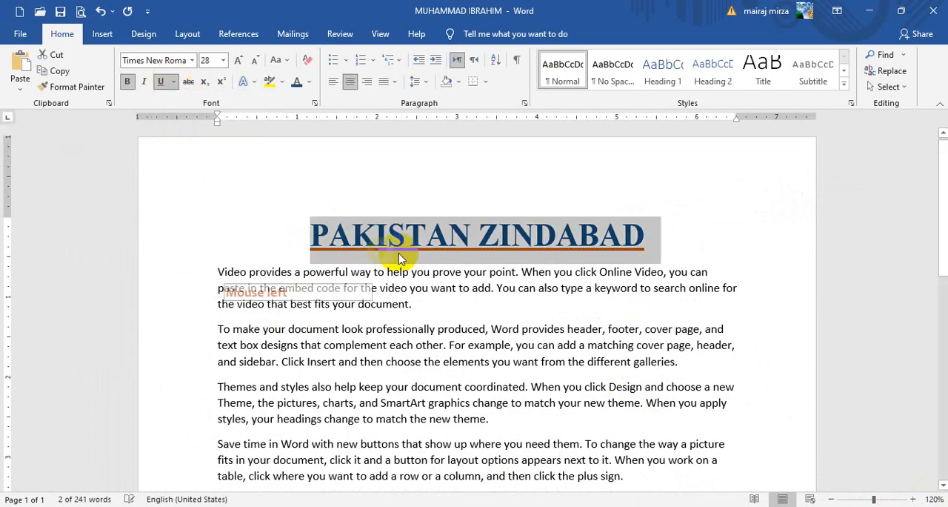
Step: Remove the underline from the PAKISTAN ZINDABAD heading and deselect it
left_click(175, 82)
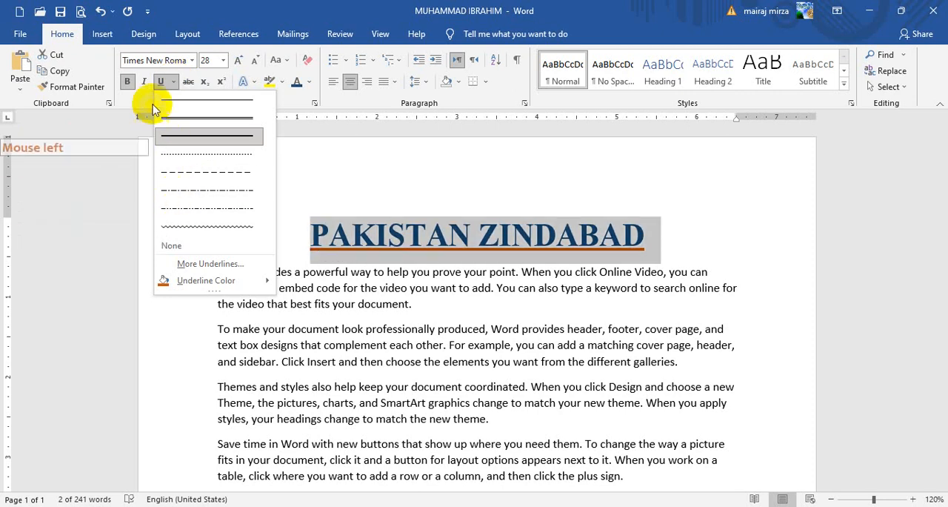
left_click(163, 83)
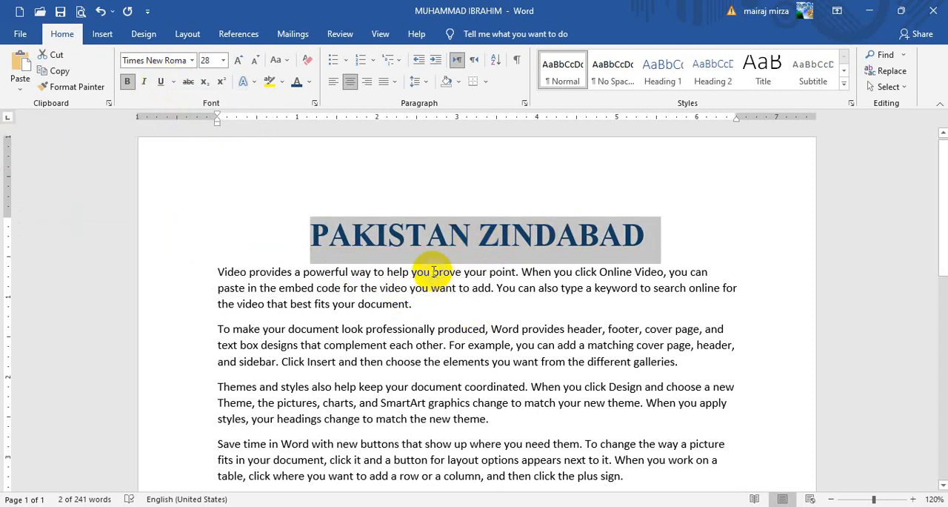
left_click(410, 290)
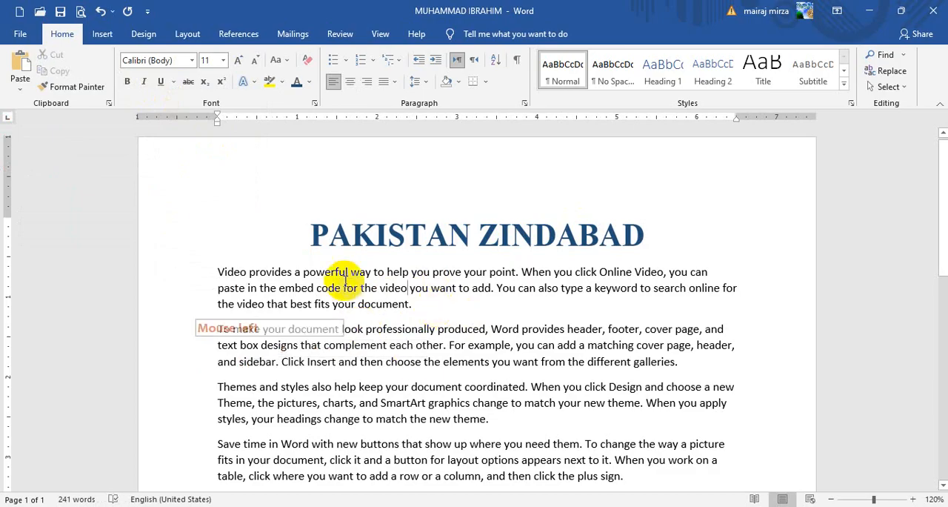
Step: Cut the heading and paste it before the paragraph starting "Themes and styles"
left_click_drag(311, 231, 641, 230)
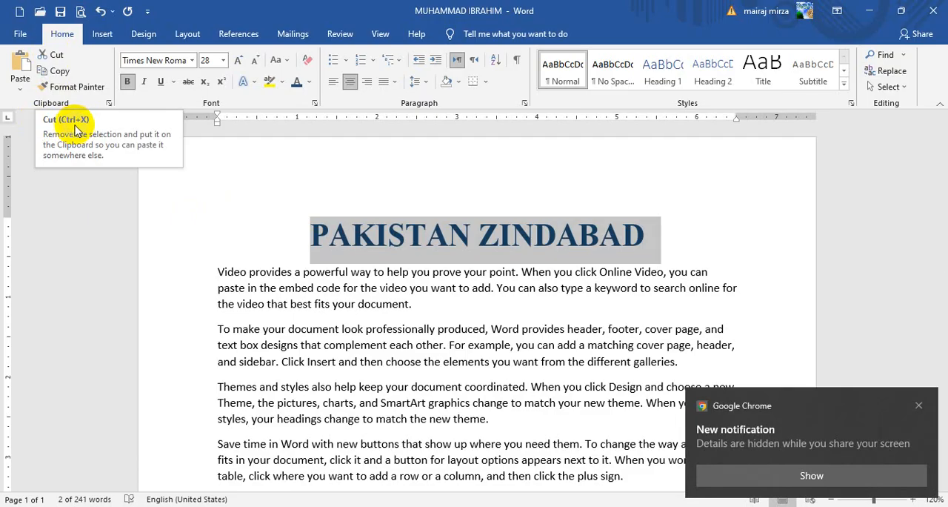
left_click(54, 55)
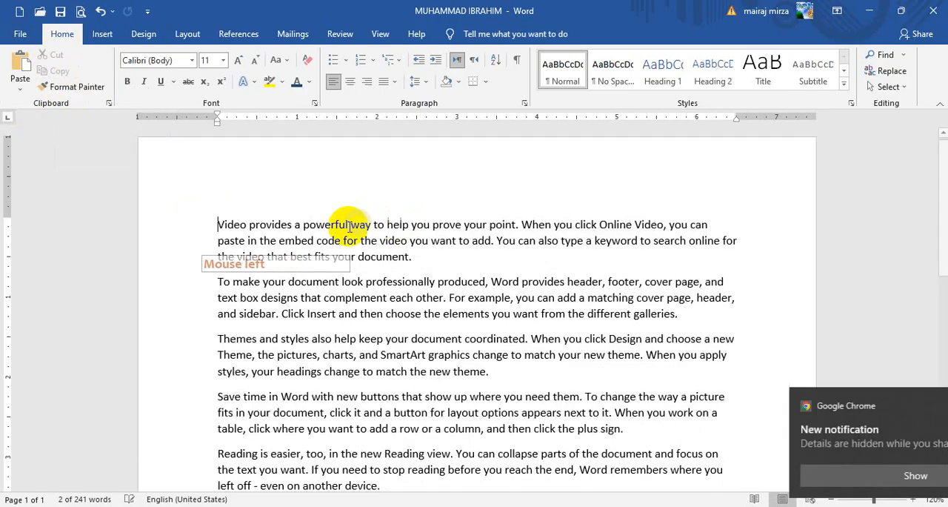
left_click(220, 337)
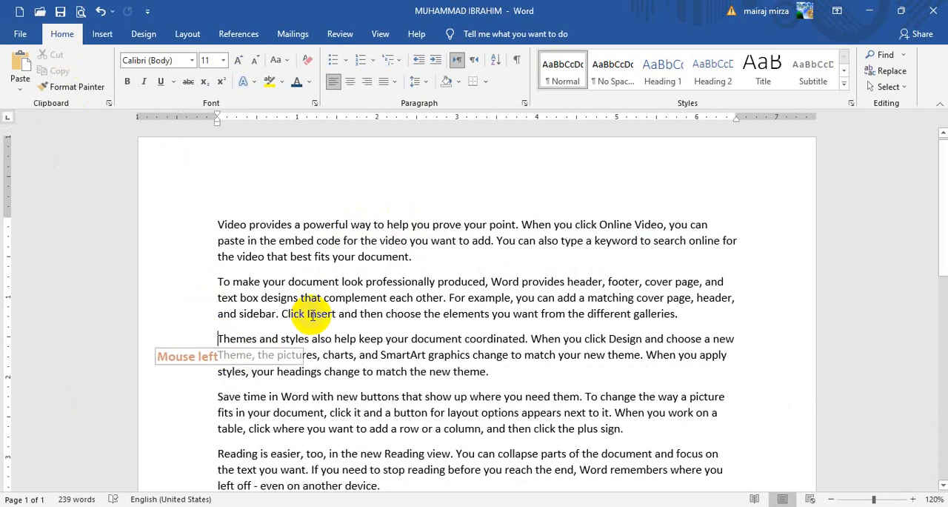
left_click(21, 69)
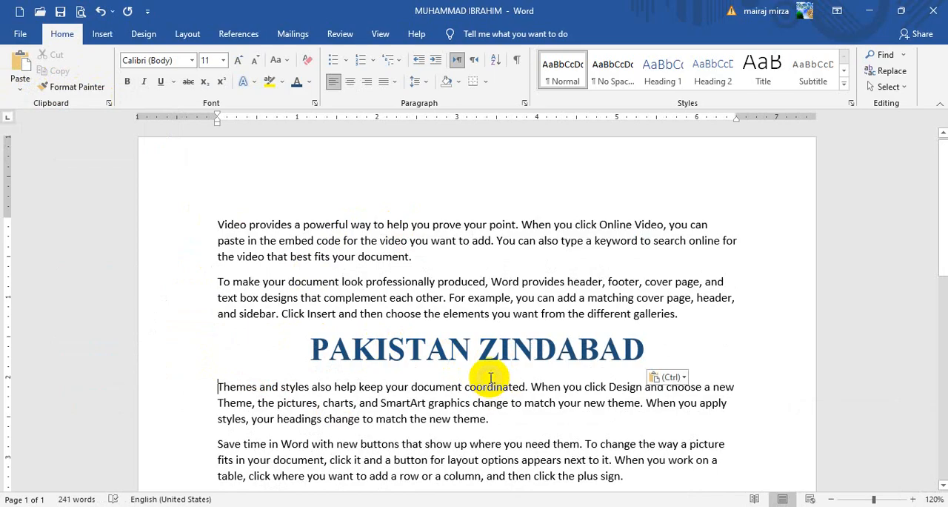
Step: Paste five more copies of the cut heading above the "Themes and styles" paragraph
scroll(402, 358, "down", 1)
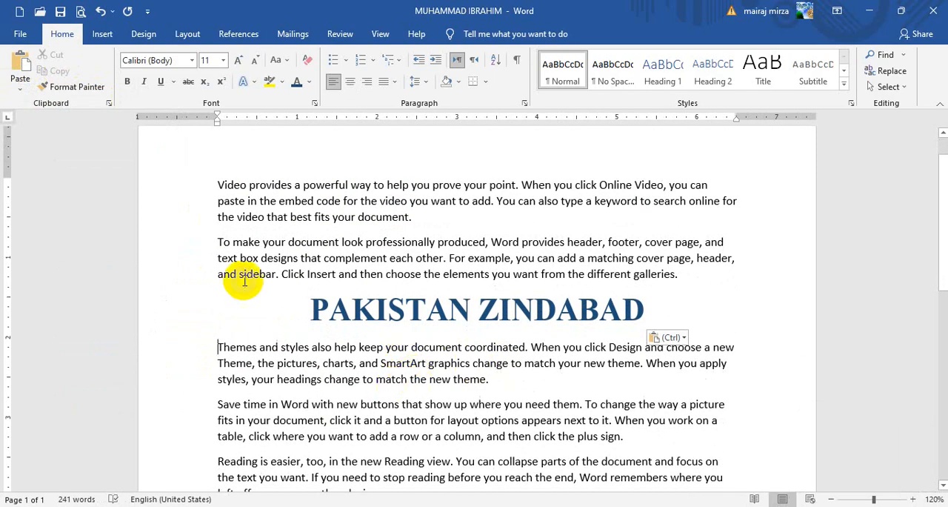
left_click(23, 66)
left_click(22, 67)
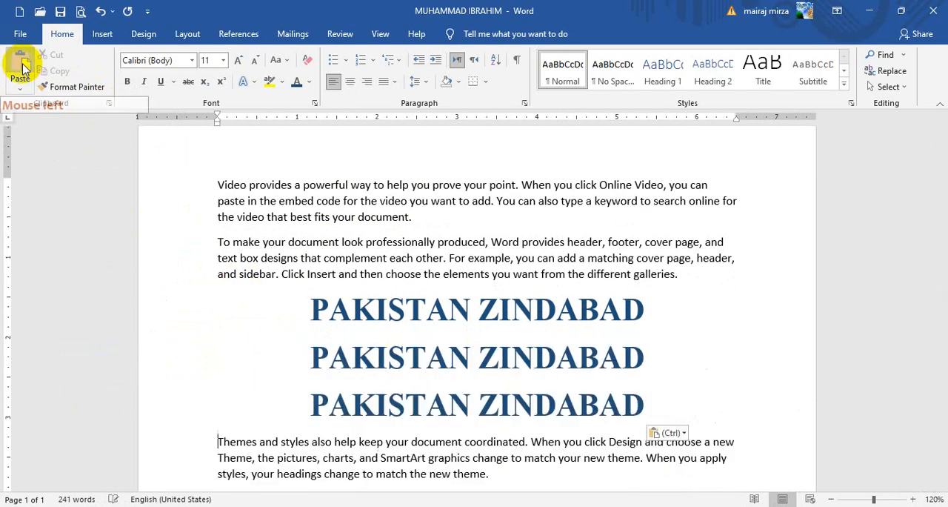
left_click(23, 66)
left_click(22, 67)
left_click(22, 67)
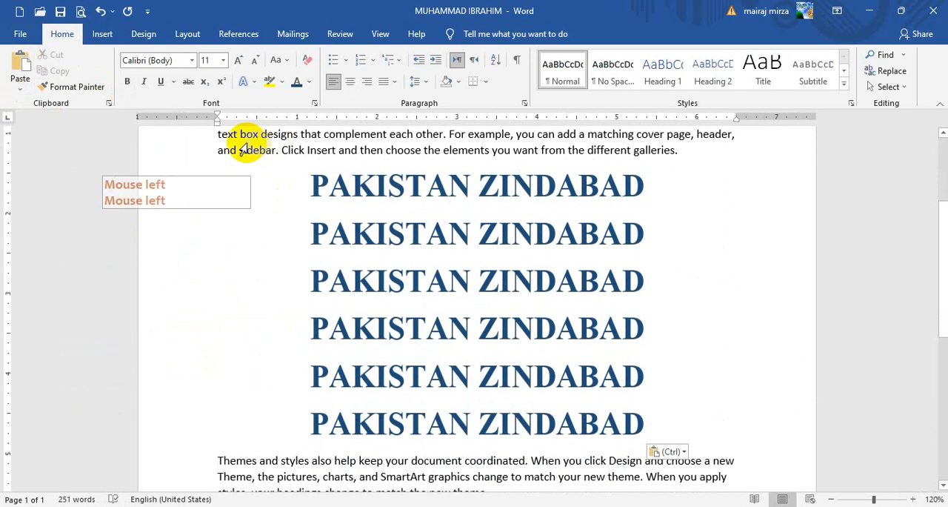
Step: Undo all the heading pastes and the cut, back to the heading at the start of the document
left_click(100, 12)
left_click(100, 12)
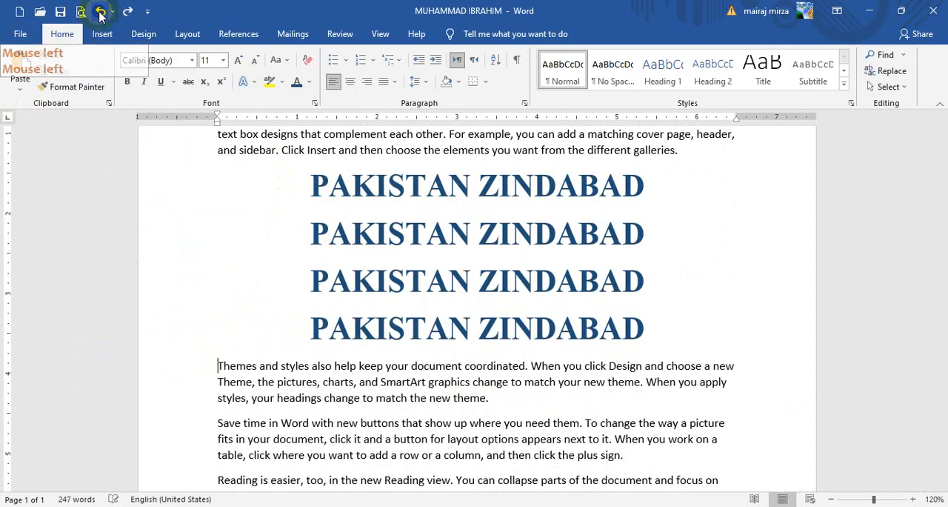
left_click(100, 11)
left_click(100, 12)
left_click(100, 12)
left_click(100, 12)
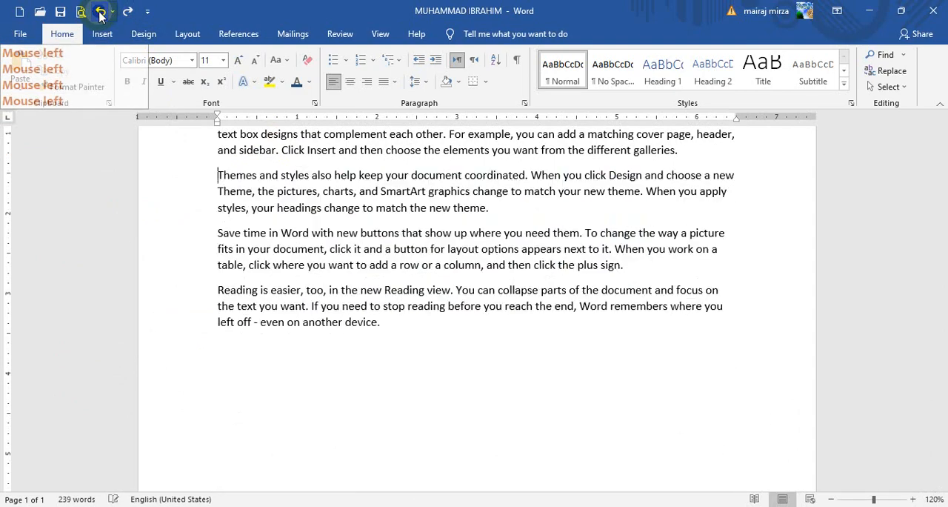
left_click(100, 12)
scroll(504, 289, "up", 2)
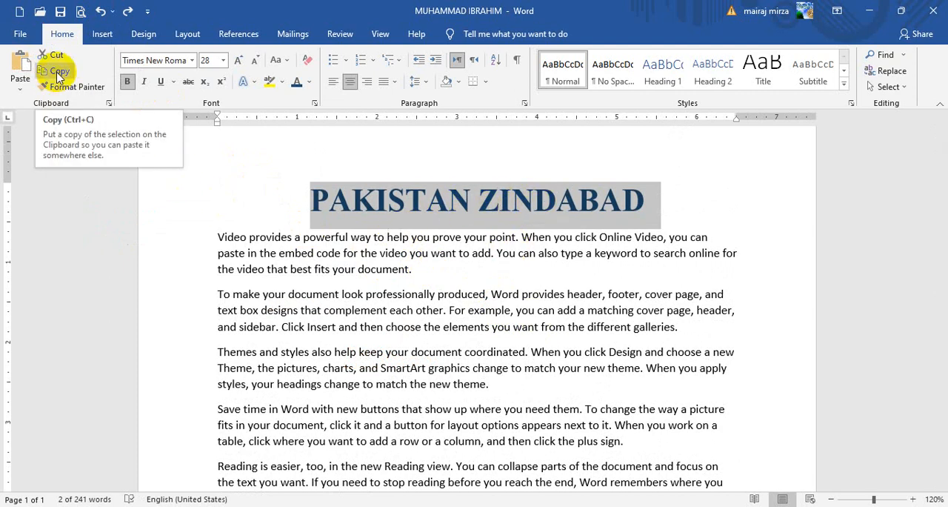
Step: Paste three copies of the heading before the paragraph starting "Themes and styles"
left_click(215, 351)
left_click(19, 61)
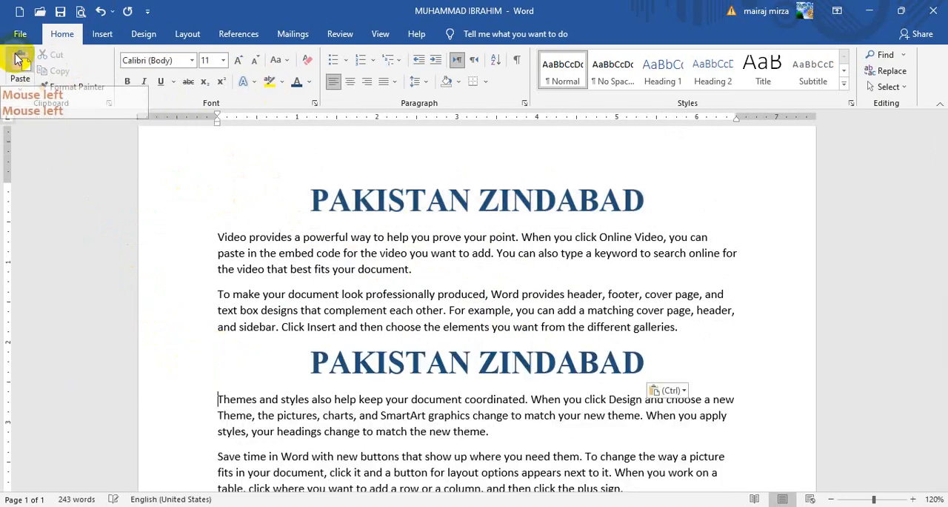
left_click(19, 61)
left_click(20, 61)
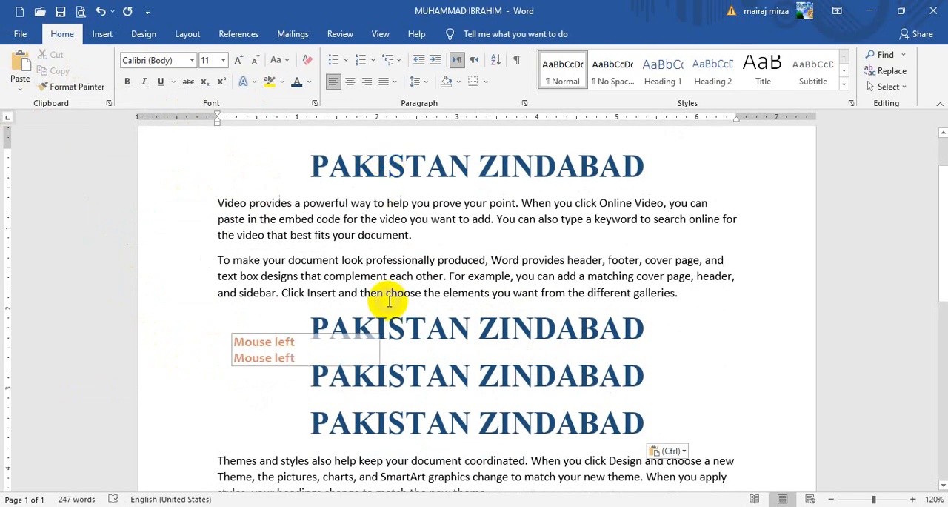
Step: Undo the three heading pastes above the "Themes and styles" paragraph
left_click(101, 11)
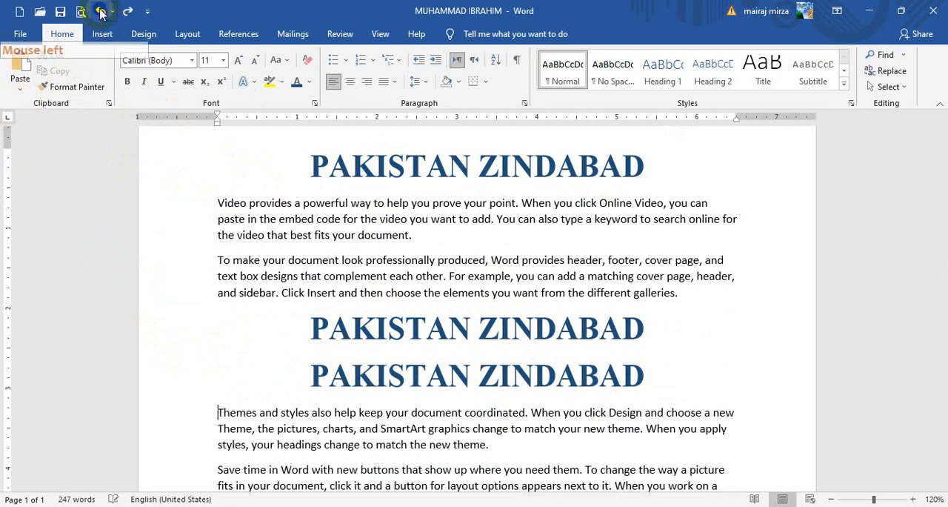
left_click(100, 12)
left_click(101, 11)
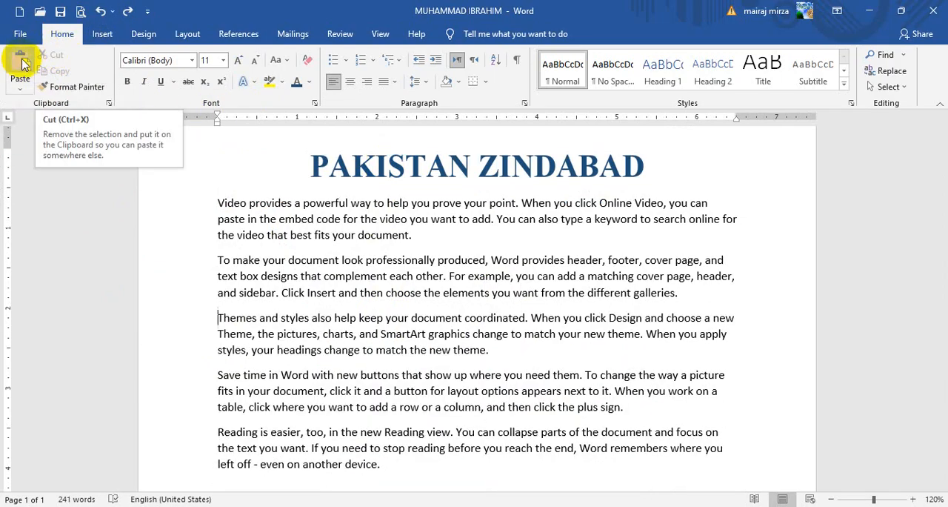
Step: Underline the heading at the start of the document with the last-used thick underline
scroll(360, 259, "up", 2)
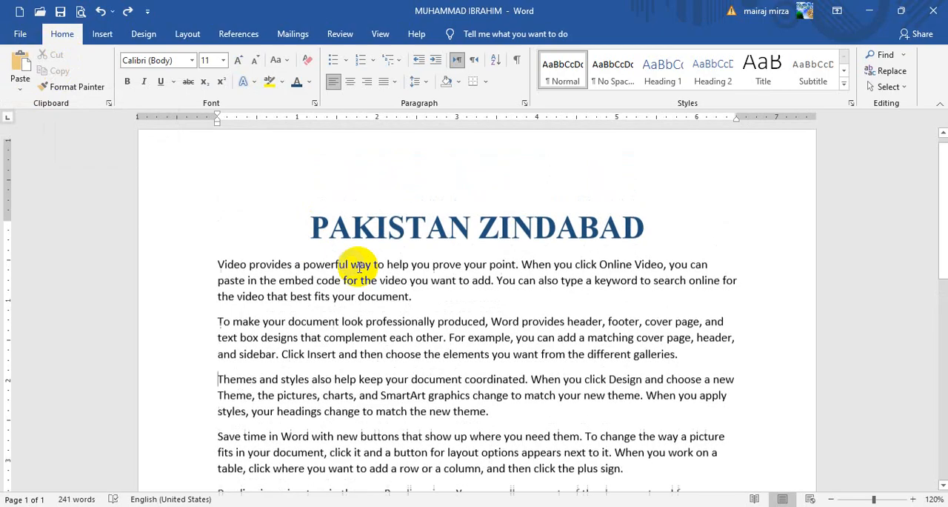
left_click_drag(309, 237, 677, 233)
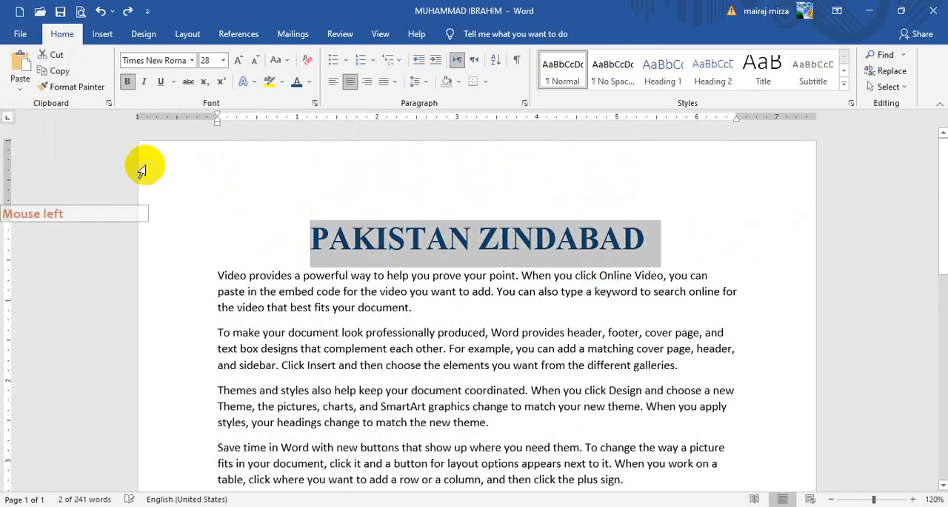
left_click(162, 83)
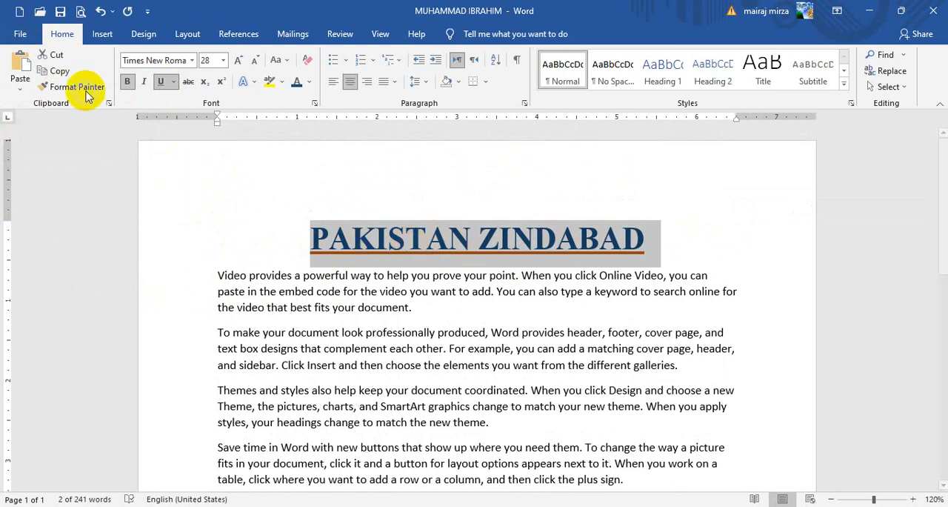
Step: Copy the underlined heading and paste it before the paragraph starting "To make your document look professionally produced"
left_click(60, 71)
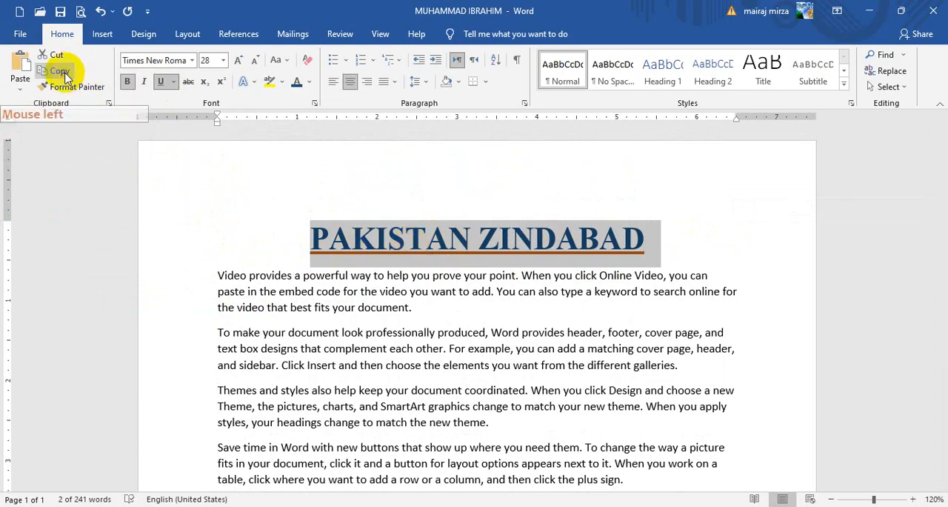
left_click(215, 333)
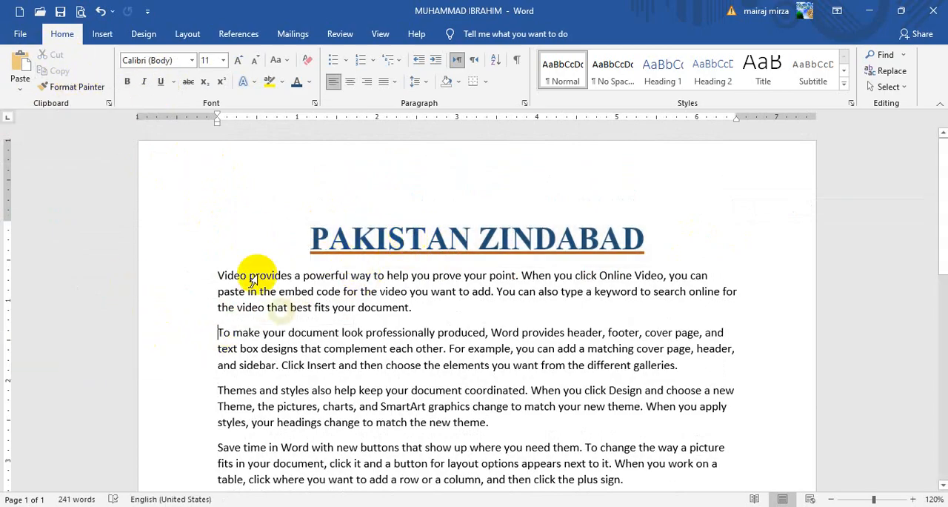
left_click(20, 68)
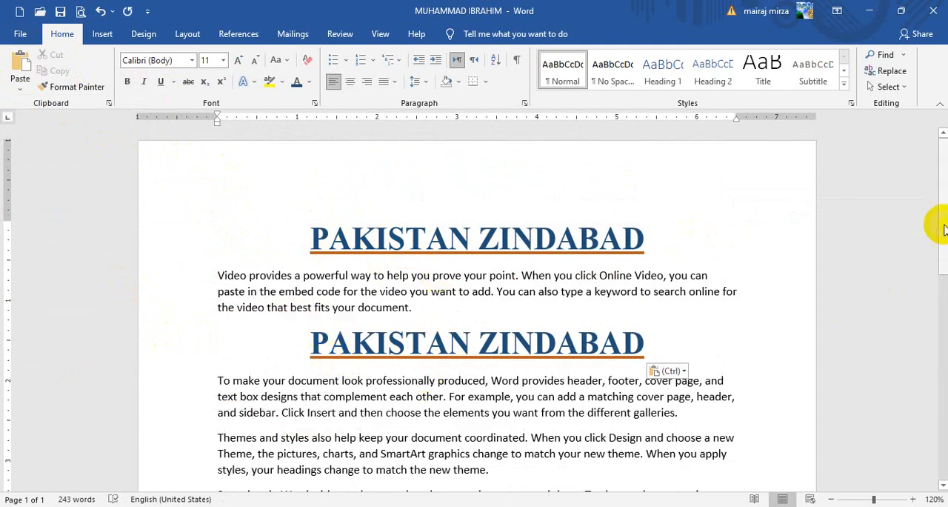
Step: Paste the copied heading before the "Themes and styles" paragraph using the Merge Formatting paste option
left_click_drag(944, 228, 939, 282)
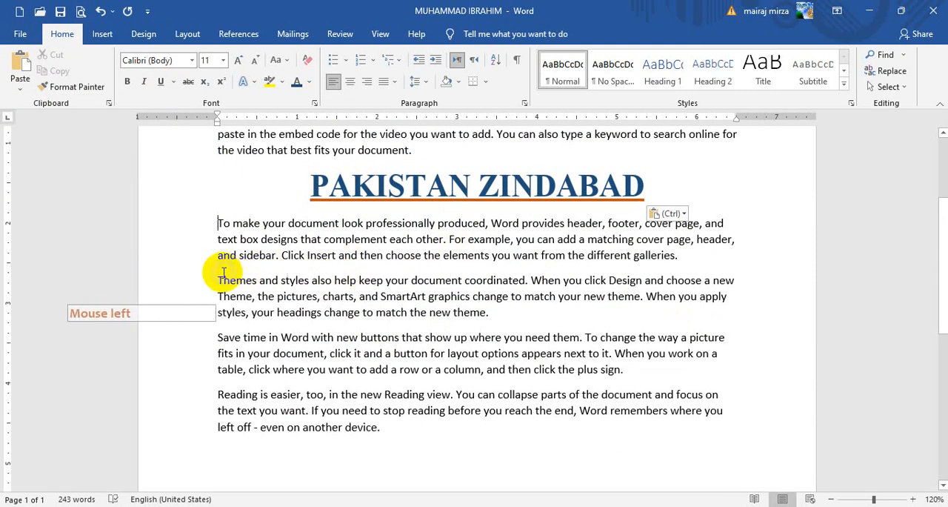
left_click(219, 279)
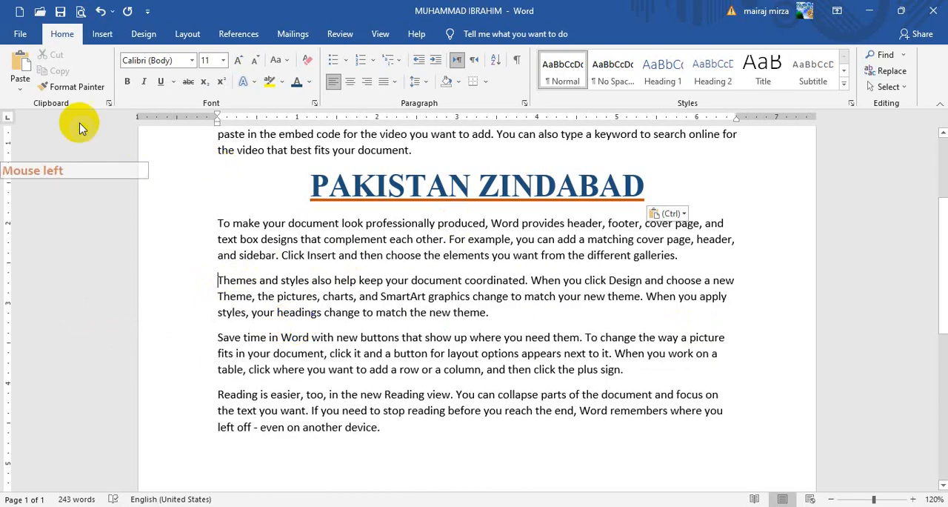
left_click(20, 88)
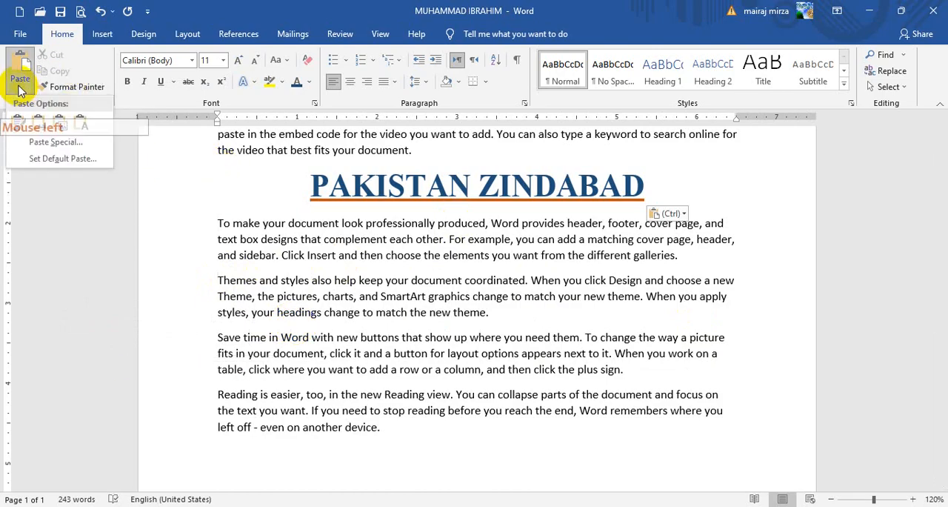
left_click(41, 130)
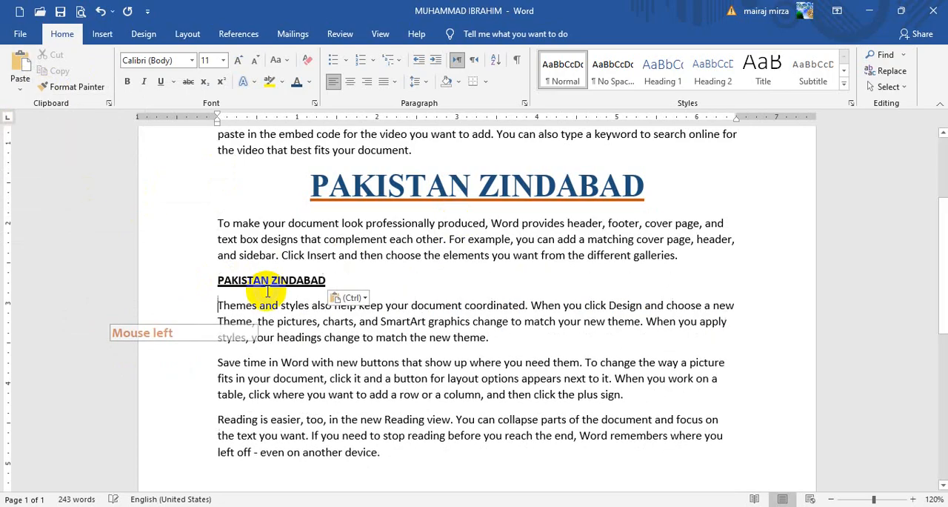
Step: Paste the copied heading as a picture before the "Themes and styles" paragraph and rotate it counterclockwise
left_click(193, 302)
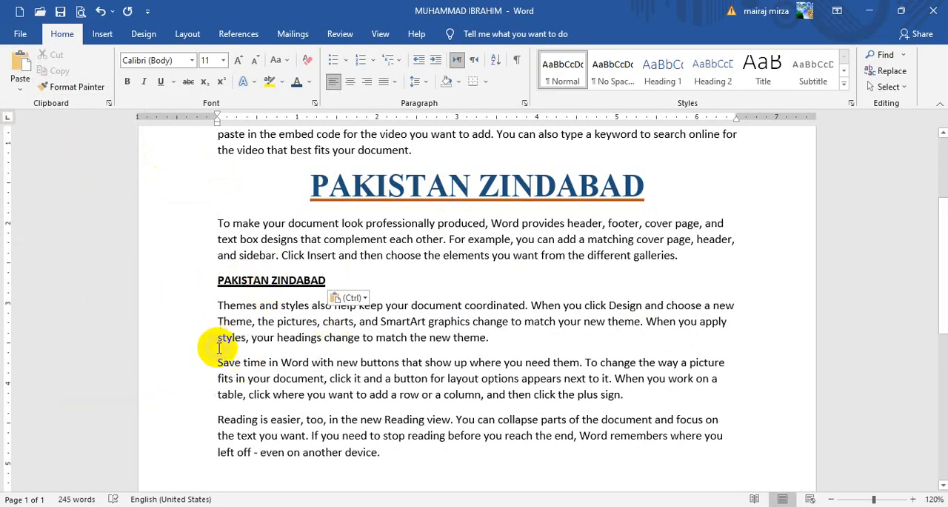
left_click(20, 83)
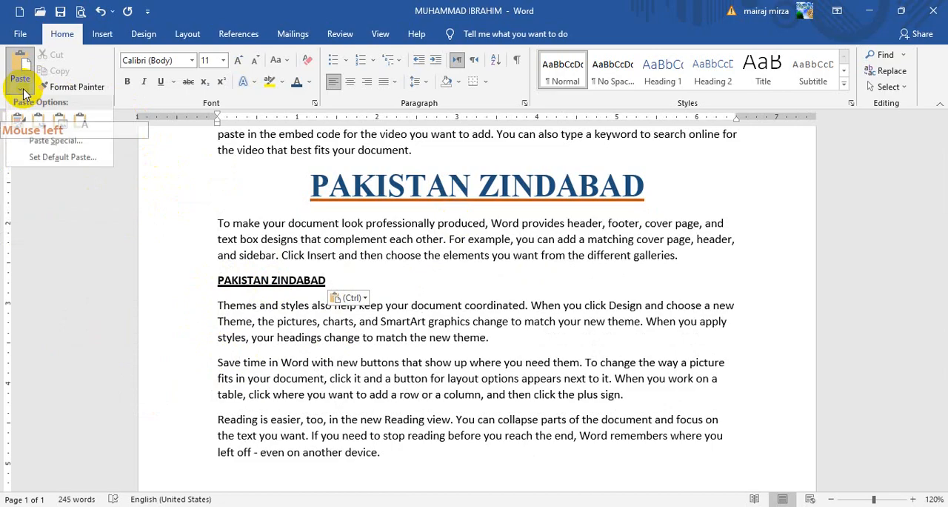
left_click(63, 125)
left_click(459, 316)
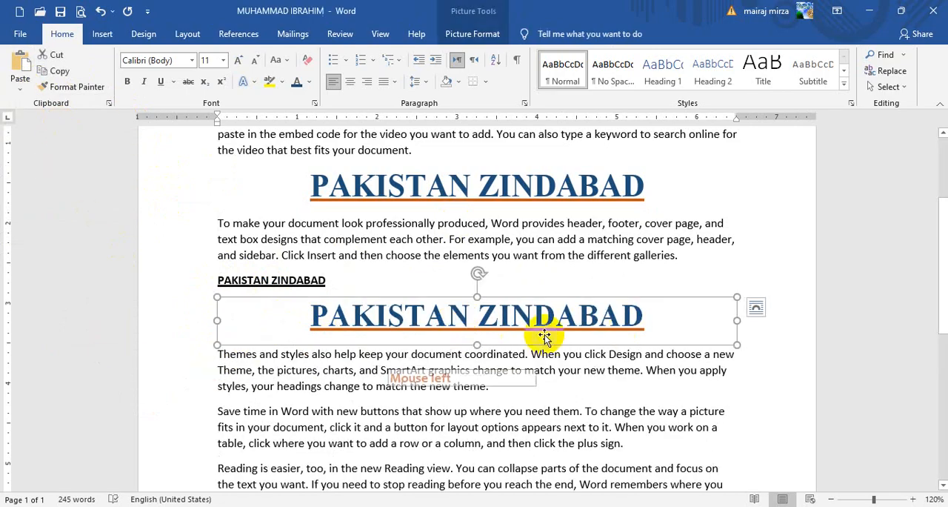
left_click_drag(474, 279, 449, 276)
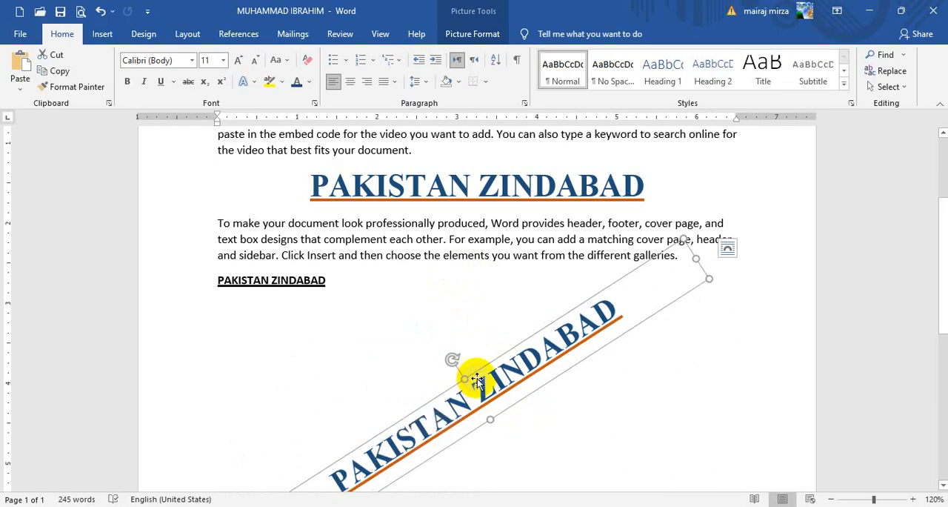
Step: Delete the rotated heading picture and paste the copied heading as a picture again in the same place
key("Delete")
key("BackSpace")
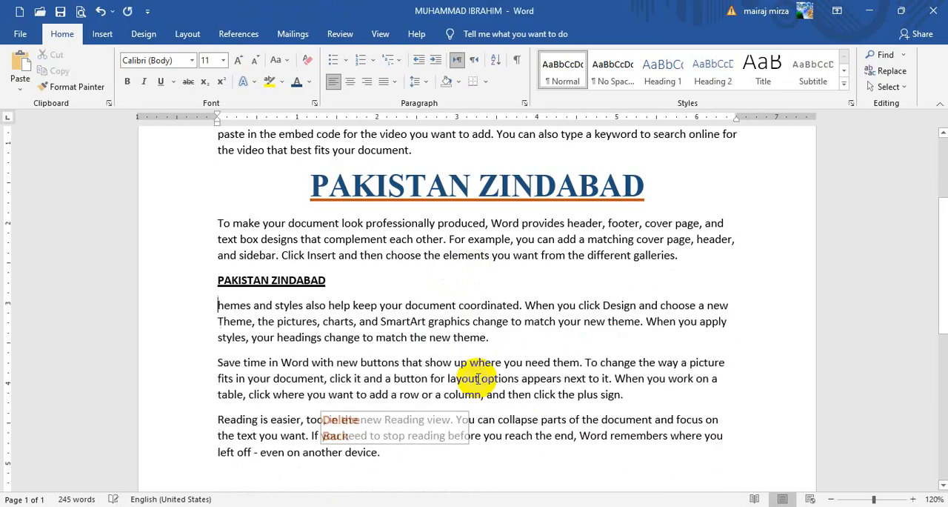
left_click(10, 92)
left_click(63, 127)
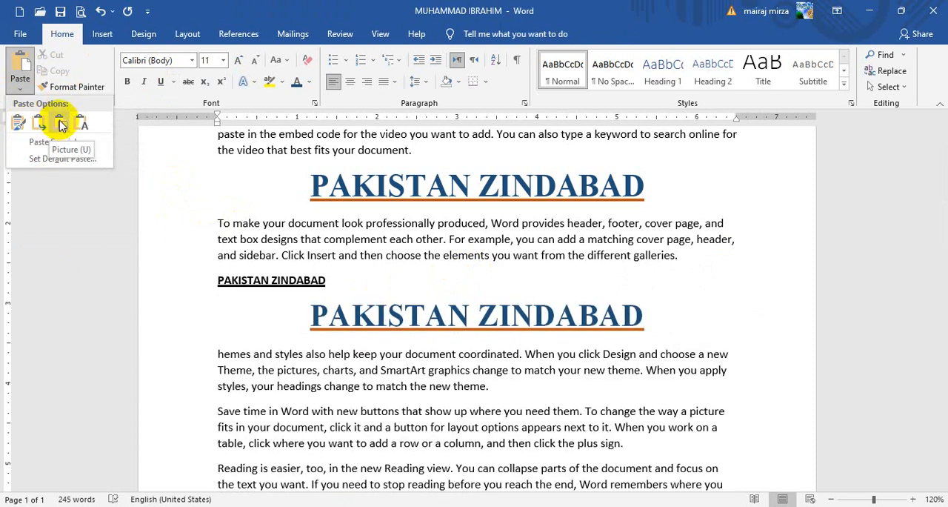
left_click(60, 124)
Step: Rotate the pasted heading picture and delete it
left_click(455, 321)
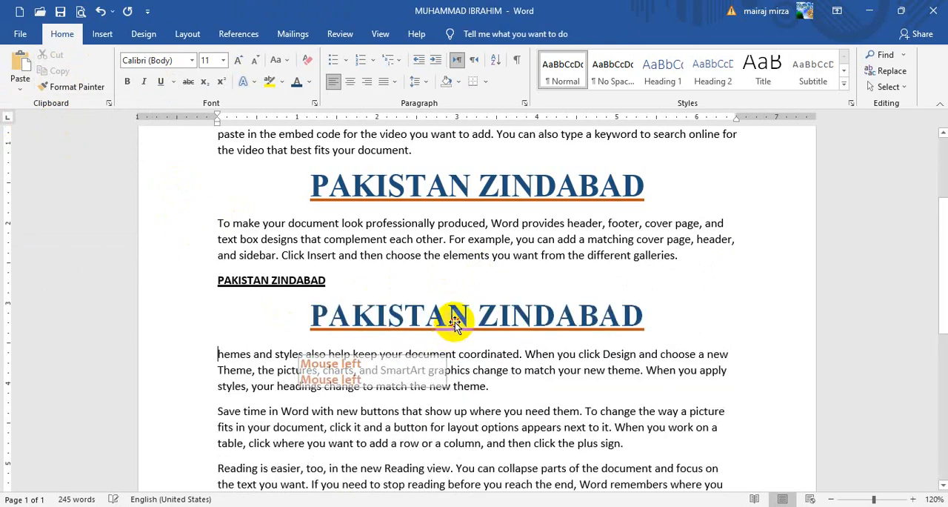
mouse_move(477, 273)
left_mouse_down()
mouse_move(462, 274)
mouse_move(482, 286)
mouse_move(470, 285)
left_mouse_up()
key("Delete")
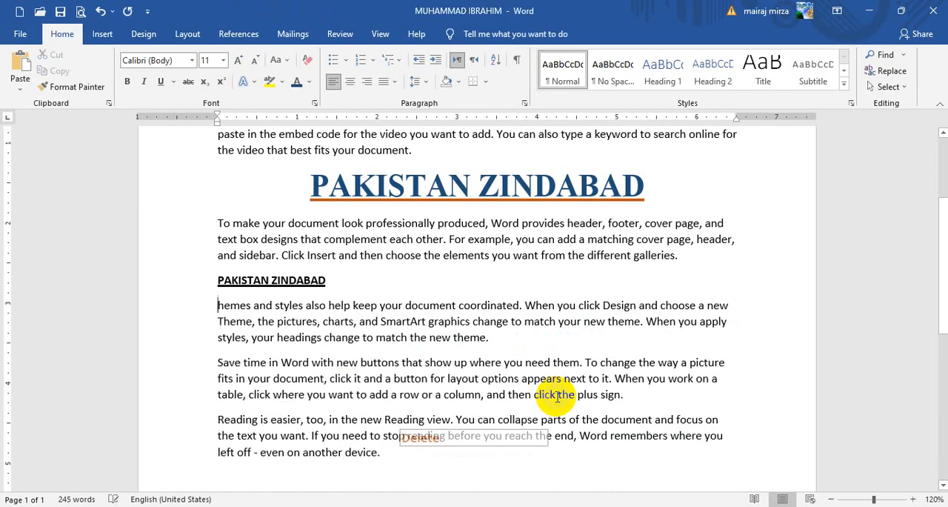
Step: Paste the copied heading with the Keep Text Only option below the small underlined heading and put it on its own line
left_click(20, 81)
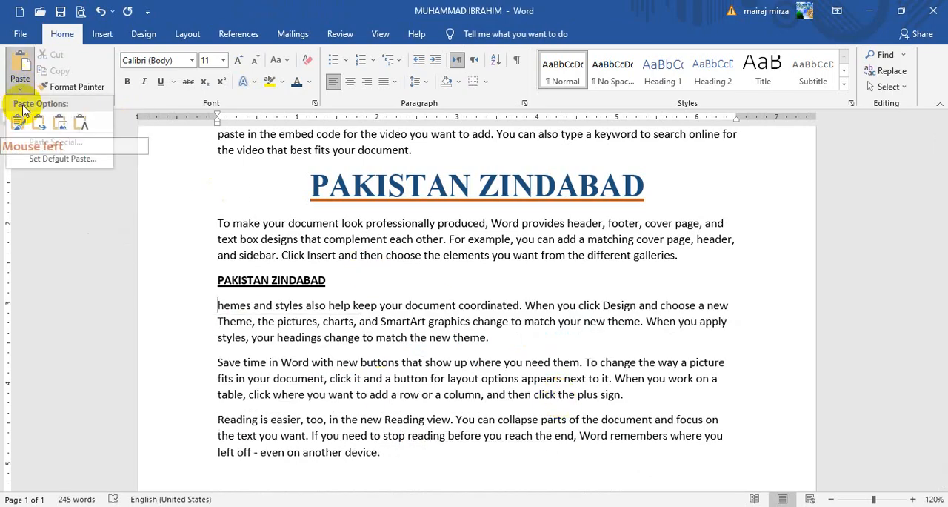
left_click(83, 124)
key("Return")
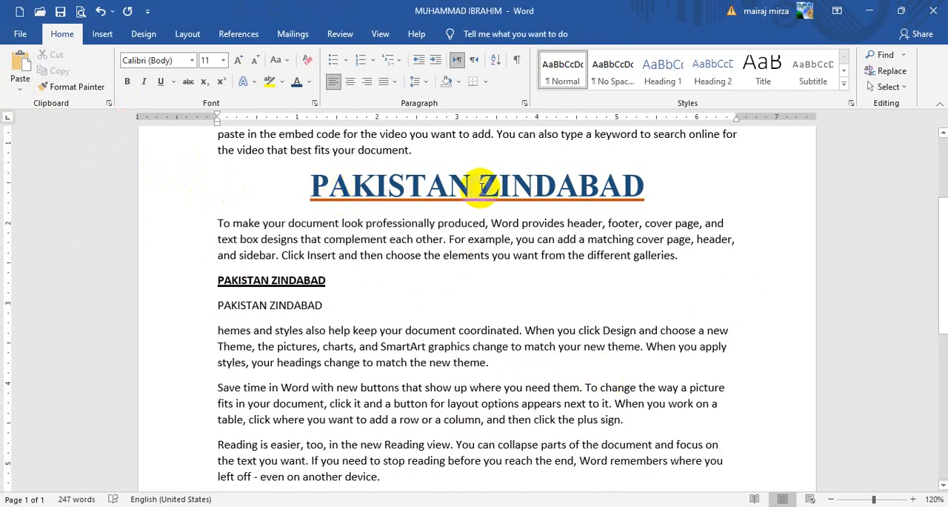
left_click(244, 306)
scroll(460, 306, "up", 4)
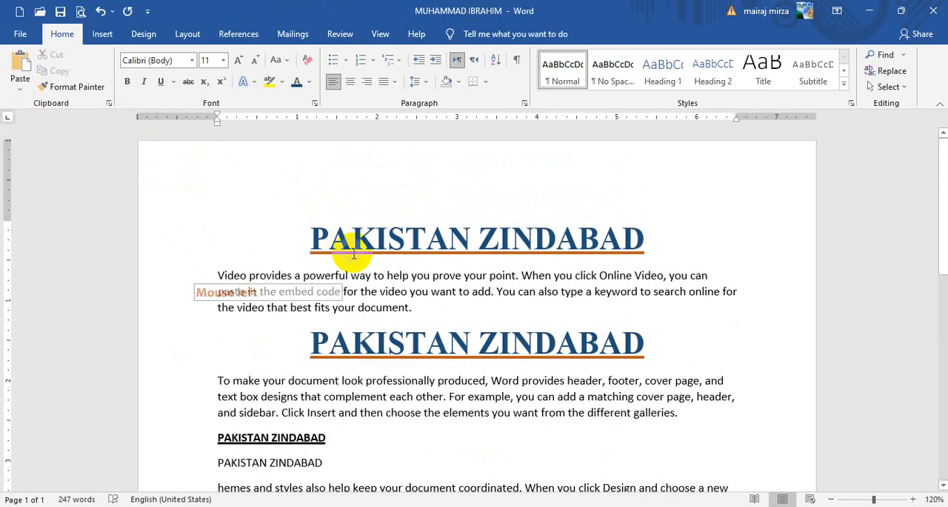
left_click(18, 88)
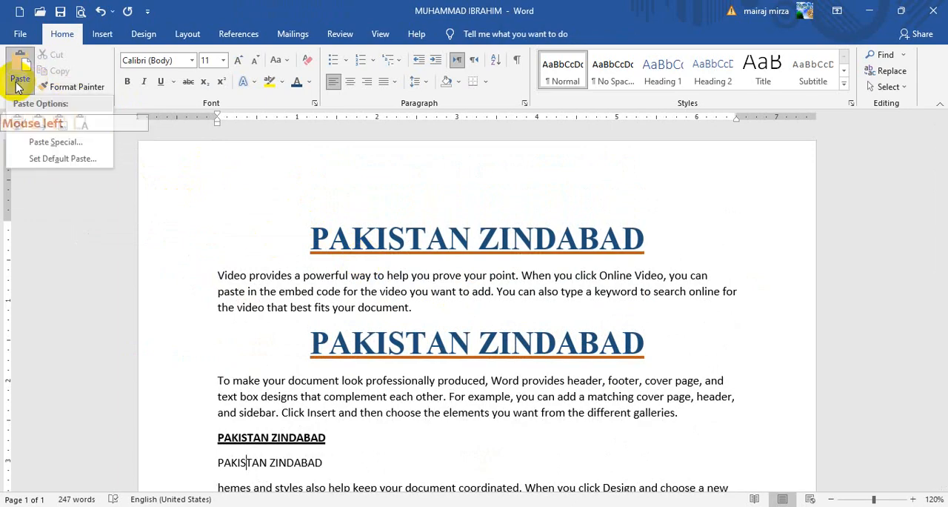
left_click(18, 87)
left_click(309, 237)
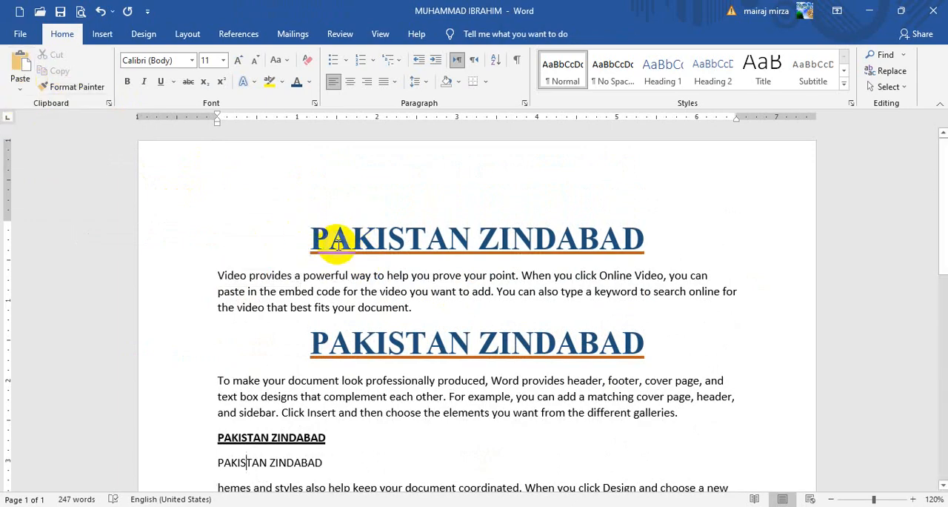
Step: Delete the two small pasted headings and the large pasted heading above the "To make your document look professionally produced" paragraph
scroll(365, 311, "down", 3)
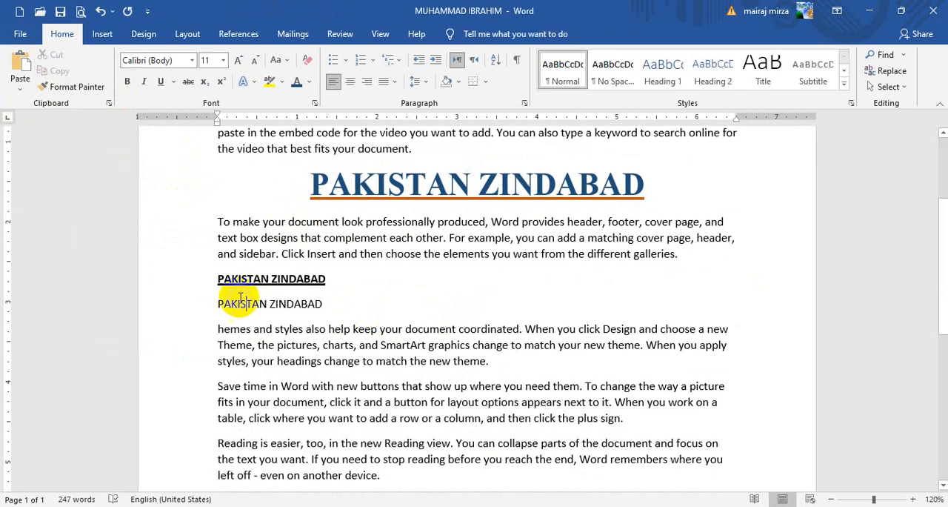
left_click_drag(214, 277, 383, 303)
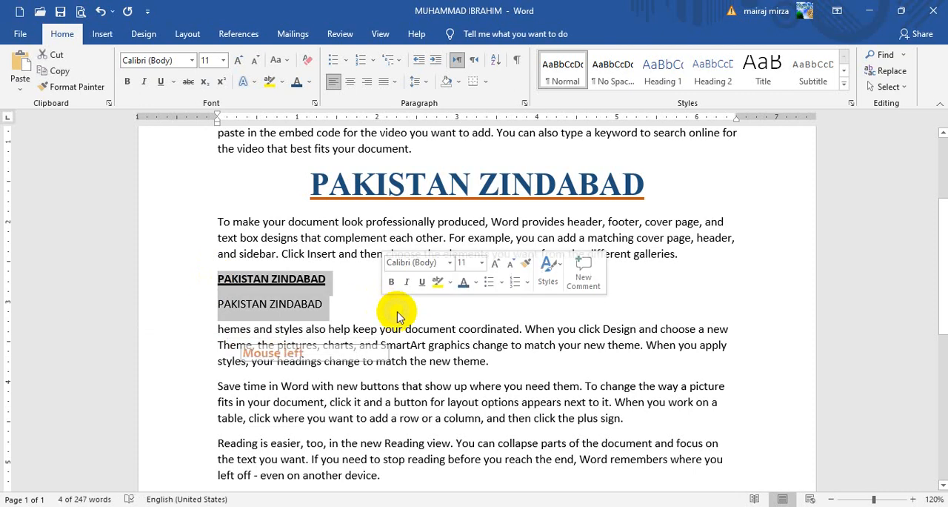
key("Delete")
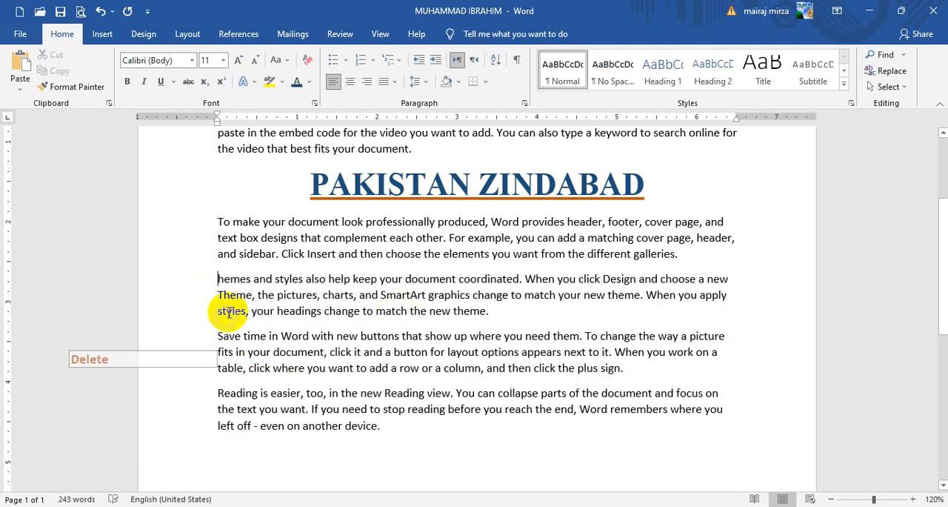
key("ctrl+z")
left_click_drag(311, 261, 674, 257)
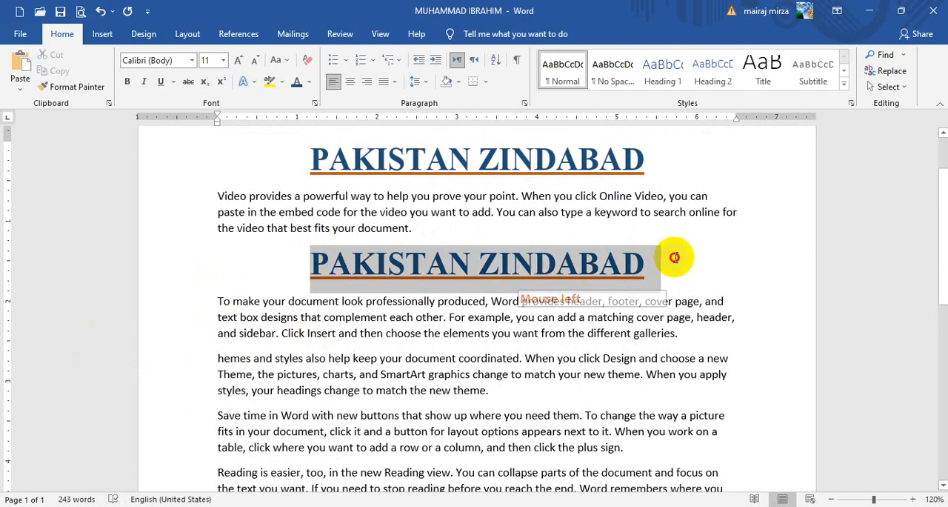
key("Delete")
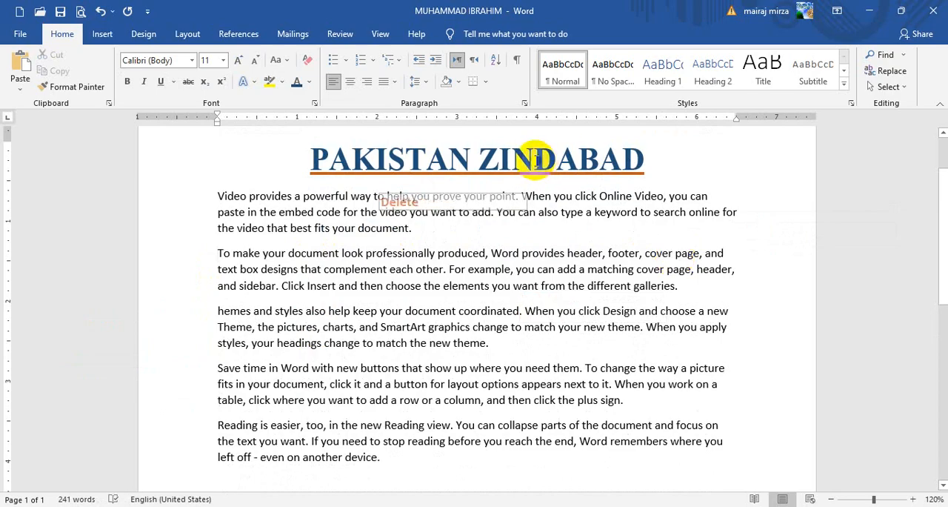
Step: Insert a new line reading KARACHI above the "To make your document look professionally produced" paragraph
key("Return")
key("shift+Up")
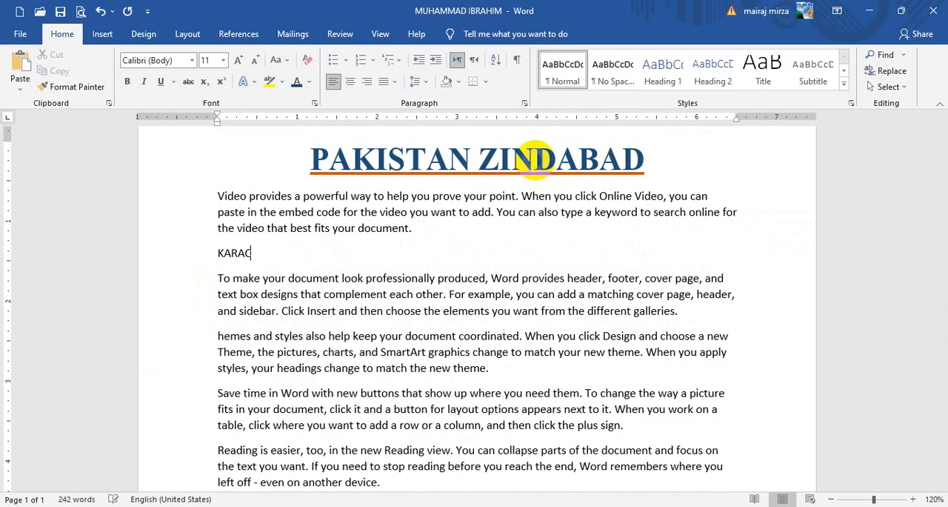
scroll(519, 156, "up", 2)
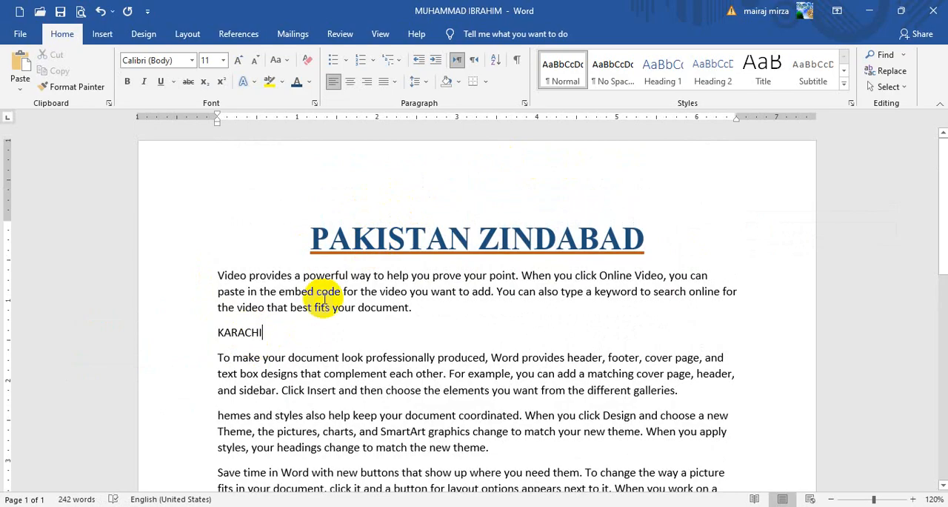
Step: Copy the formatting of the PAKISTAN ZINDABAD heading onto the KARACHI line with Format Painter
left_click_drag(348, 240, 374, 239)
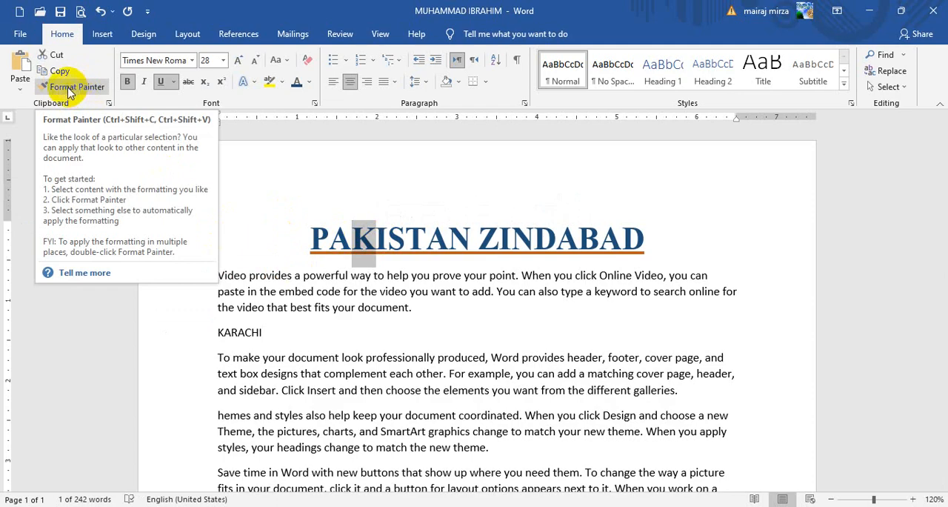
left_click(70, 89)
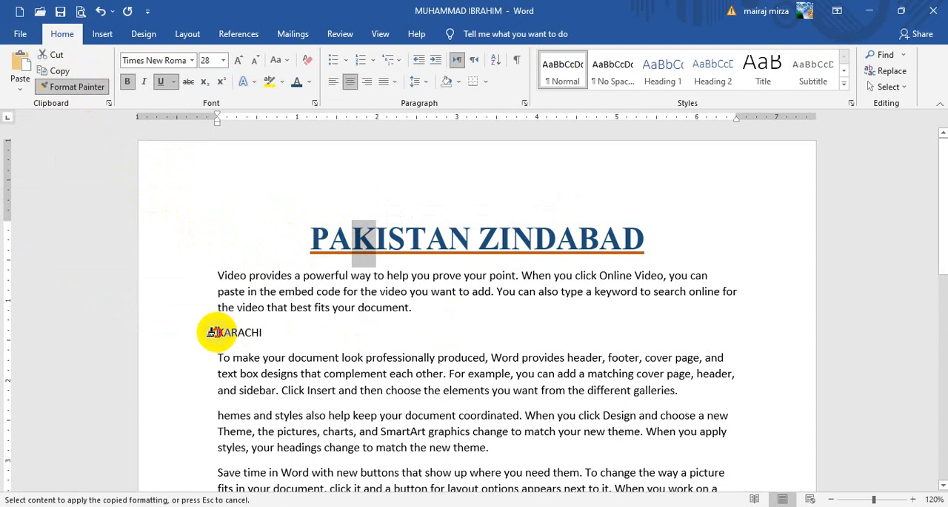
left_click_drag(211, 332, 266, 331)
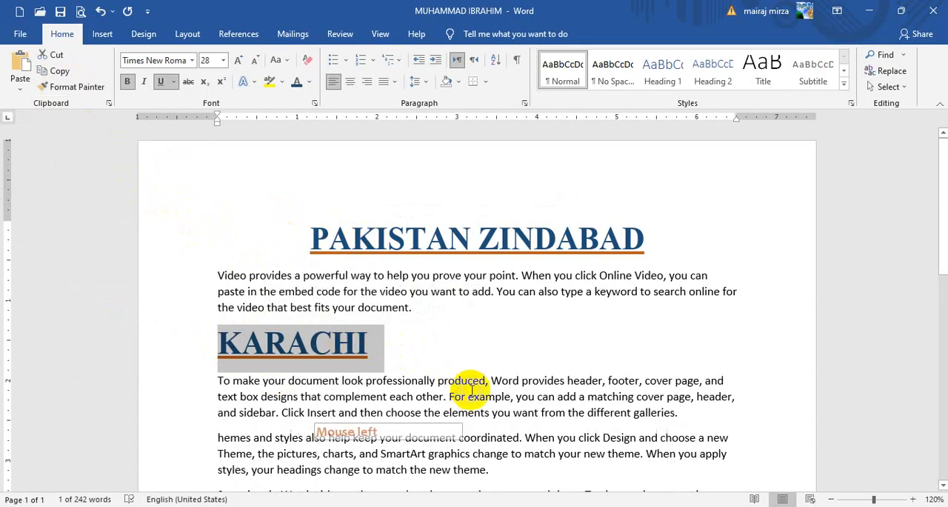
Step: Copy the KARACHI formatting onto the word "SmartArt" in the third paragraph with Format Painter
scroll(510, 380, "down", 3)
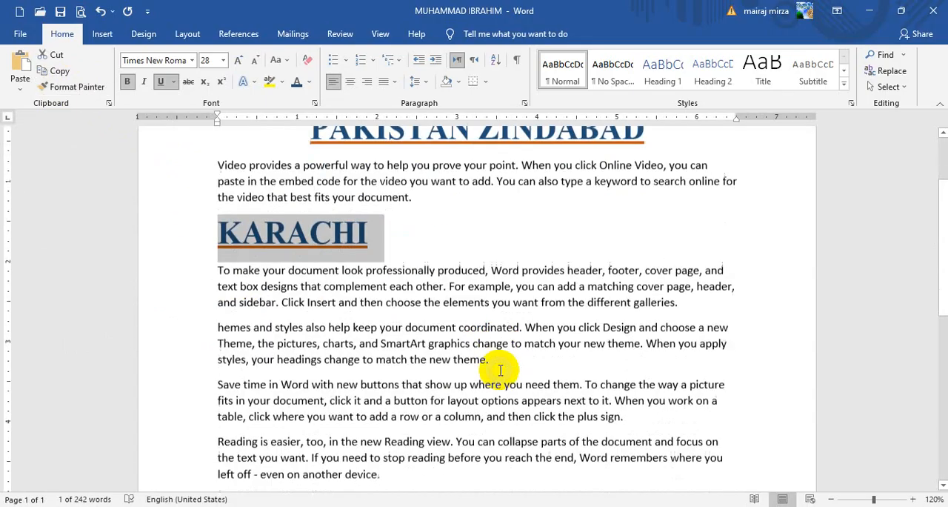
left_click(642, 310)
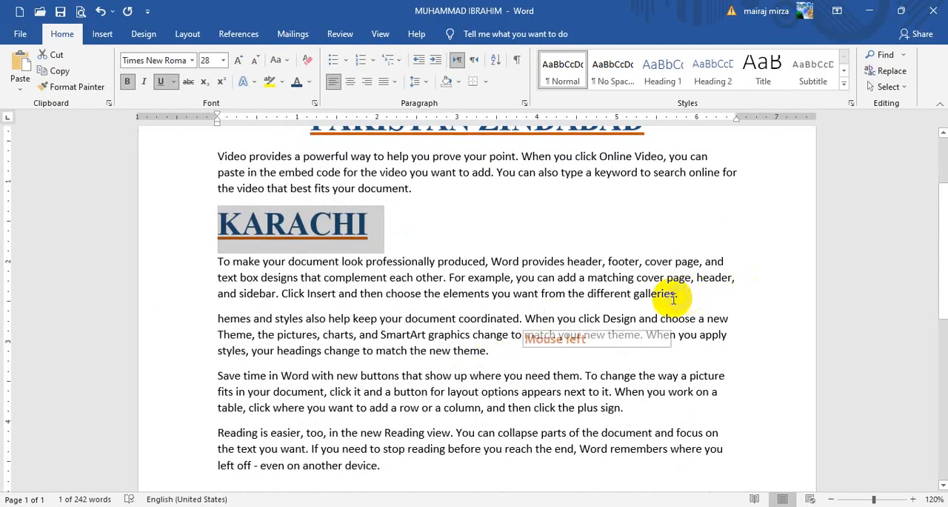
left_click(315, 220)
left_click_drag(313, 220, 305, 217)
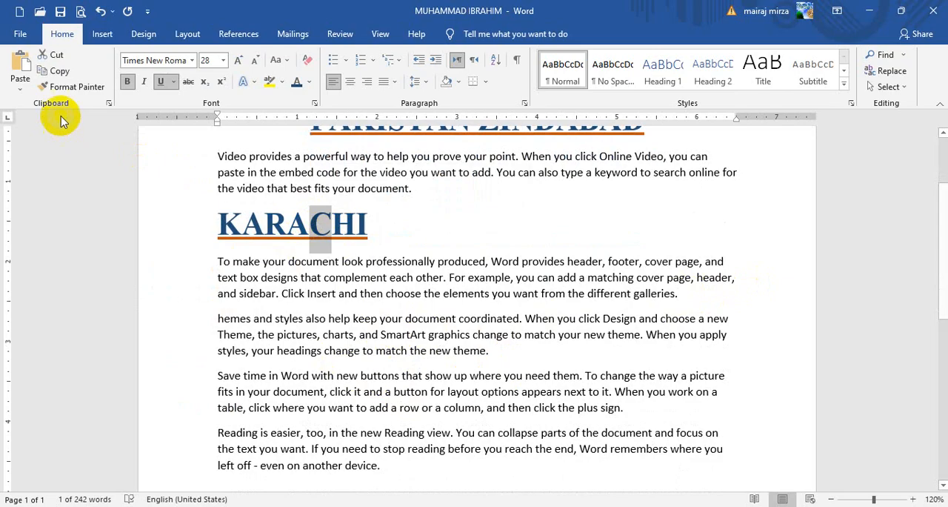
left_click(75, 89)
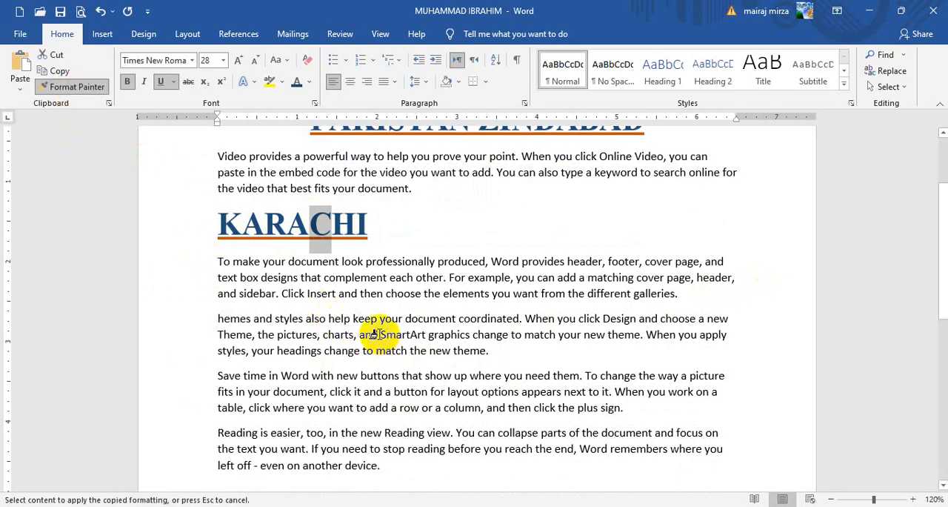
left_click_drag(377, 335, 447, 334)
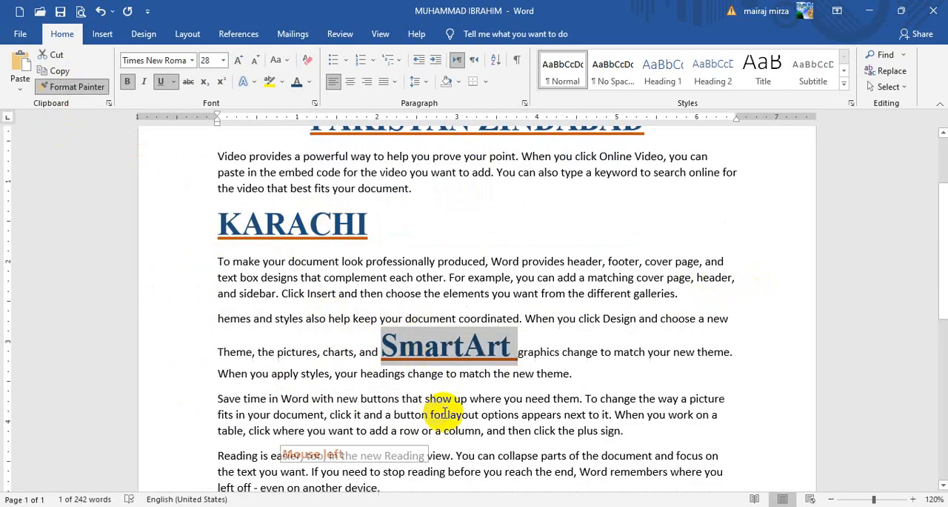
scroll(533, 367, "down", 1)
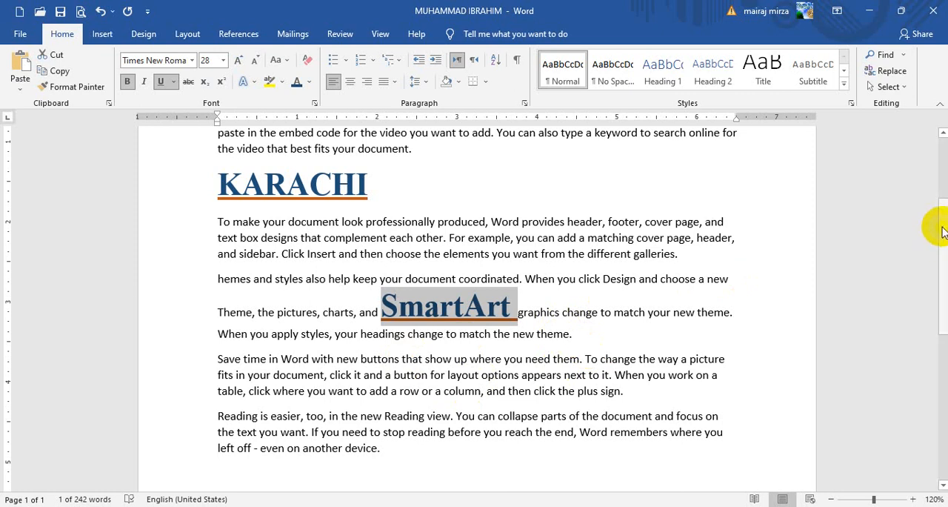
left_click_drag(941, 223, 452, 383)
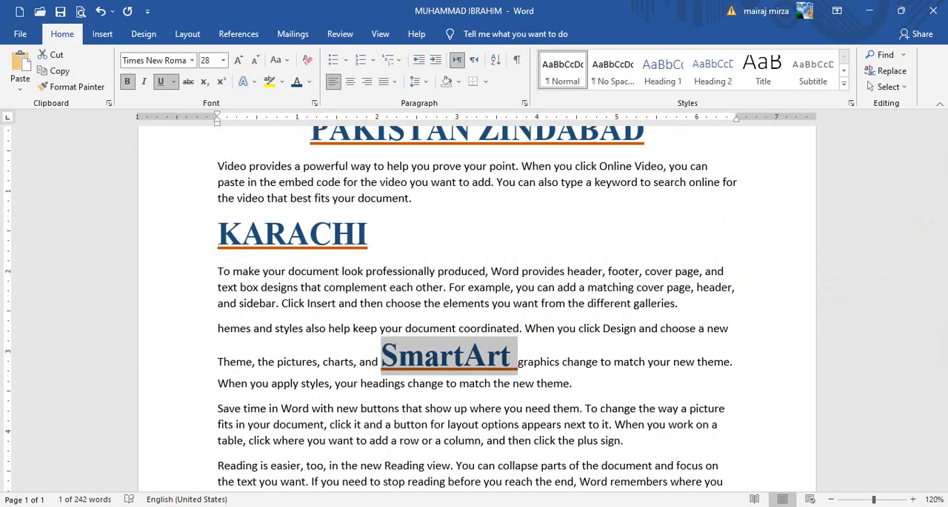
left_click(83, 438)
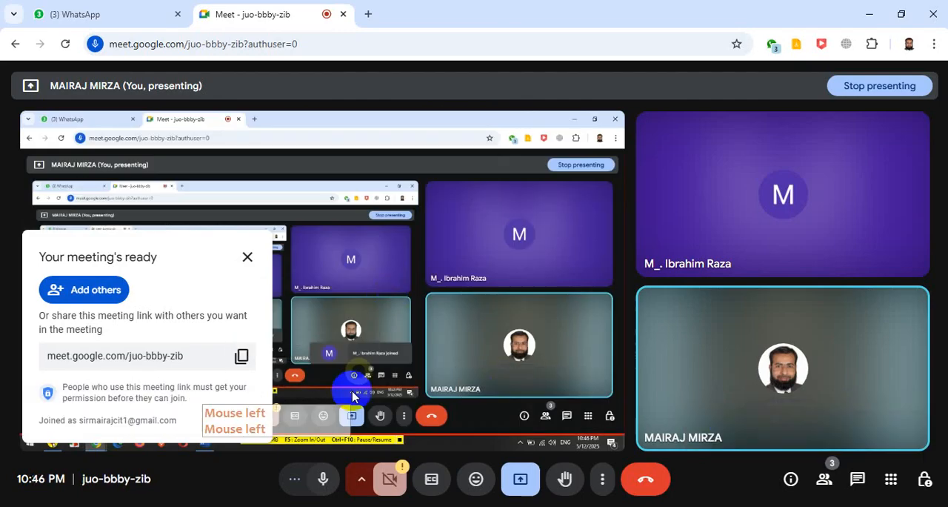
left_click(870, 15)
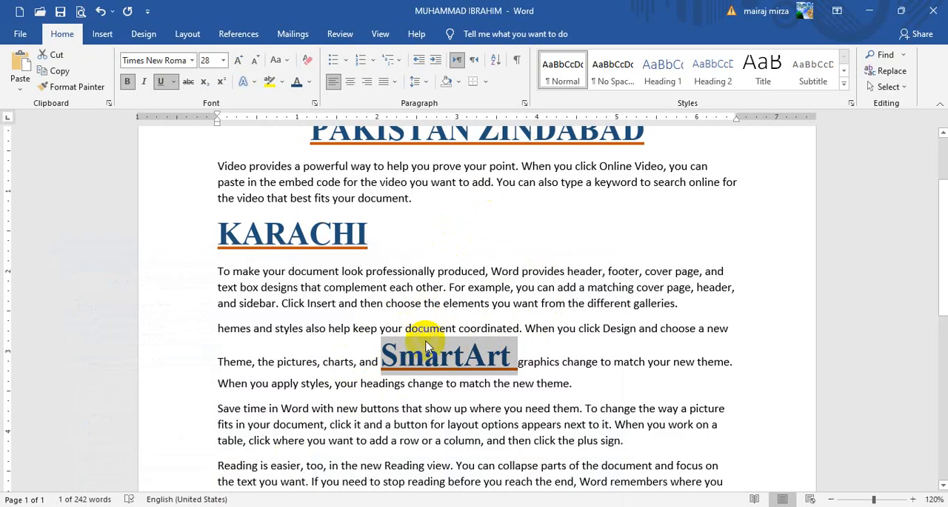
Step: Copy the "SmartArt" formatting onto the word "Reading" at the start of the last paragraph with Format Painter
left_click(437, 376)
scroll(430, 348, "down", 2)
left_click(408, 276)
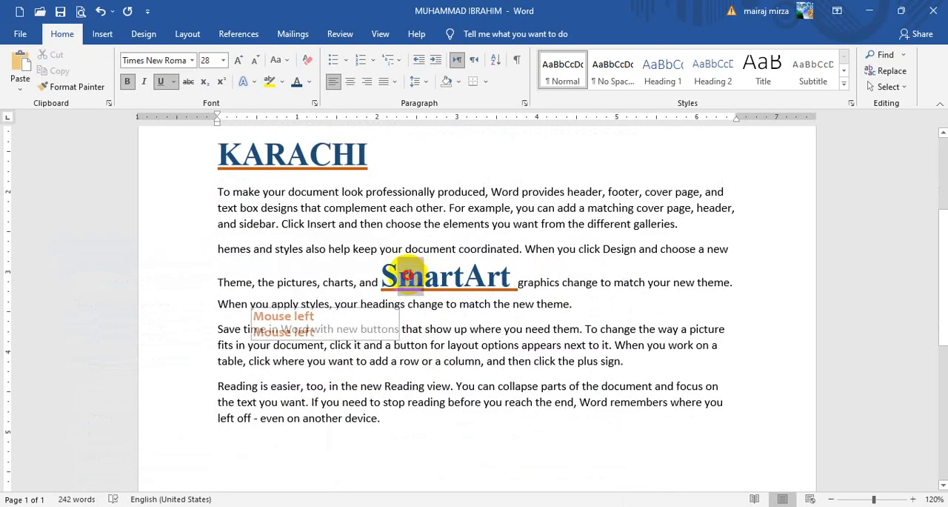
left_click(73, 87)
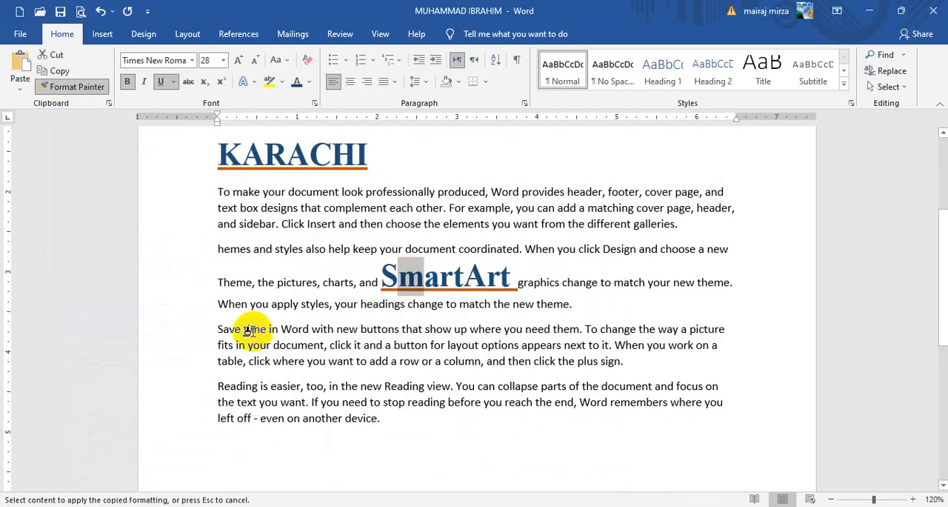
left_click_drag(210, 385, 260, 387)
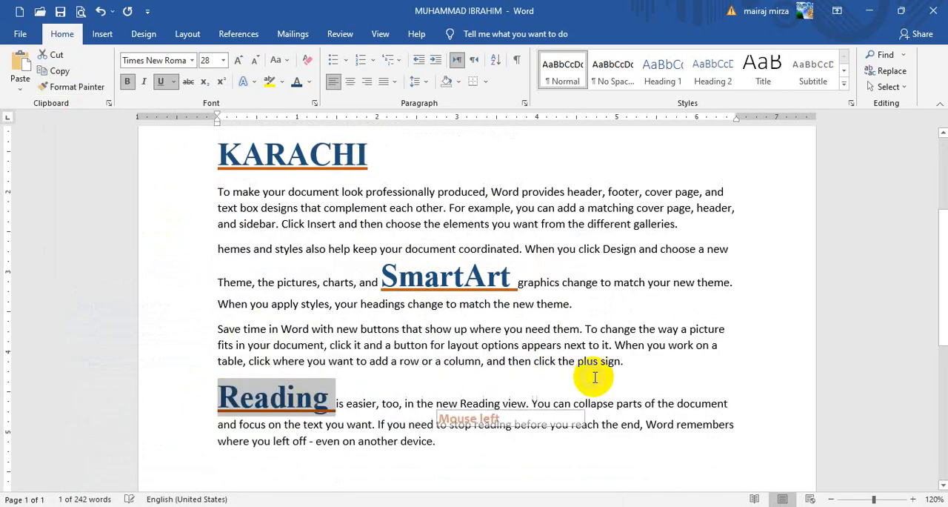
Step: Copy the plain text formatting from "Reading view" onto the large word "Reading" starting the last paragraph with Format Painter
left_click(510, 330)
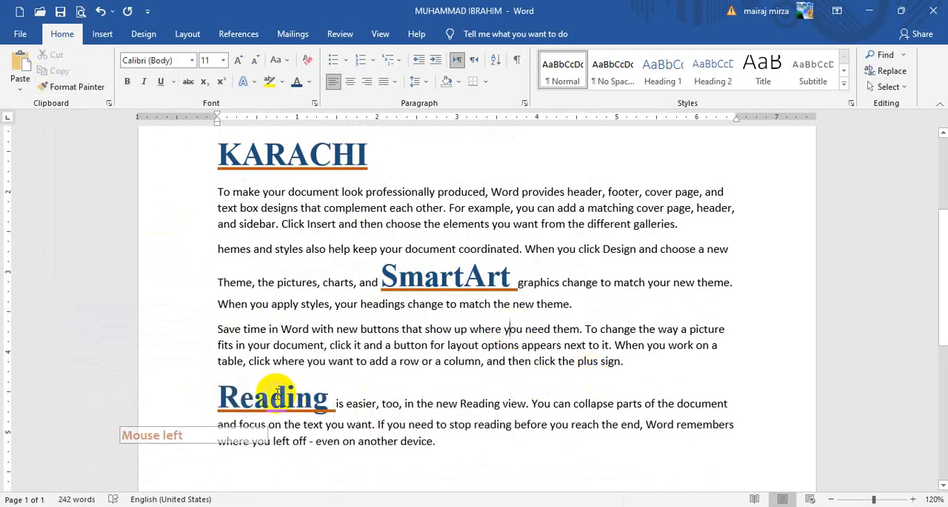
double_click(488, 406)
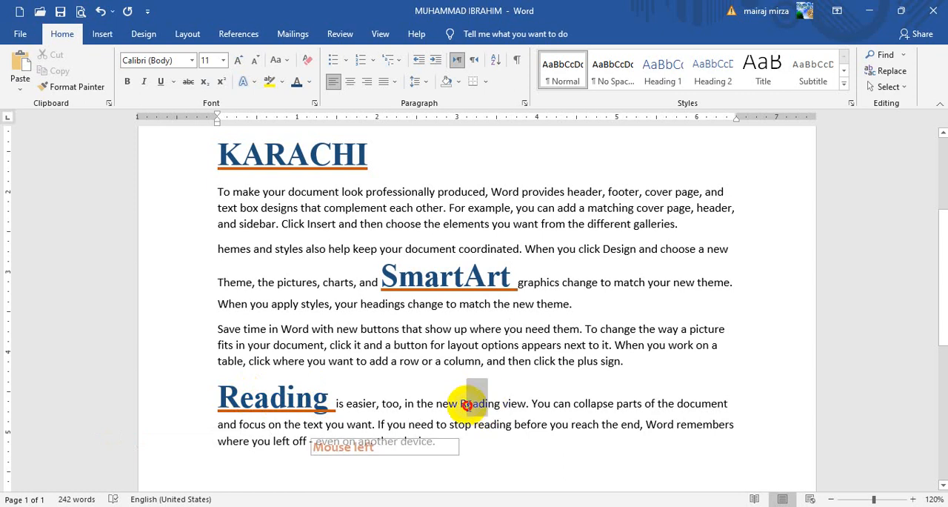
left_click(74, 87)
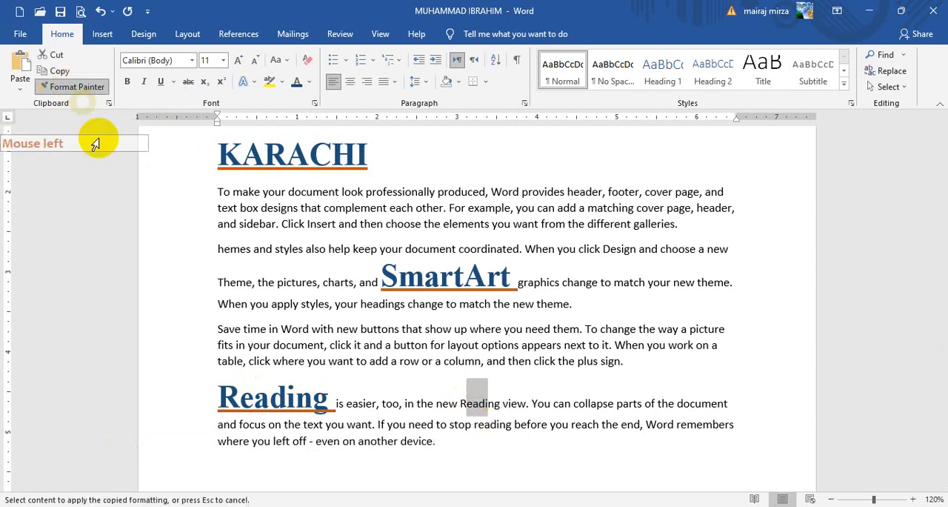
left_click_drag(220, 396, 342, 397)
left_click(318, 285)
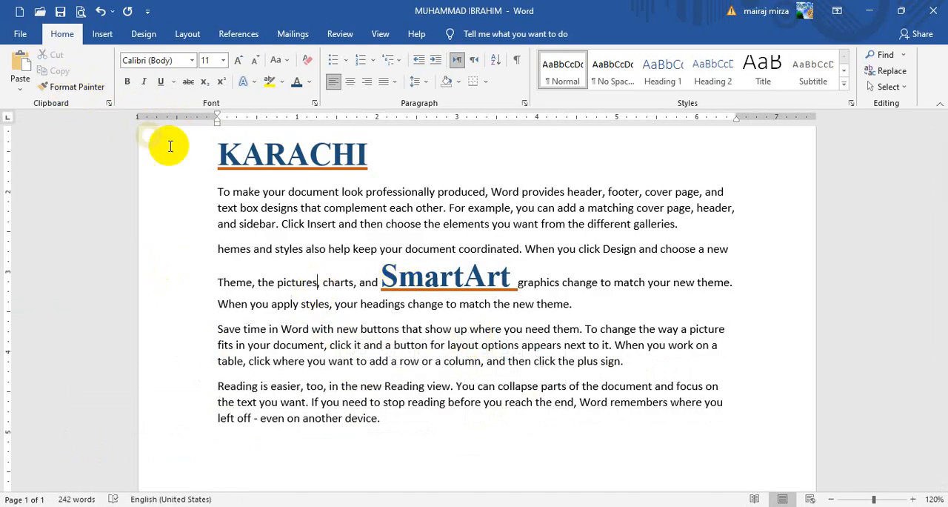
Step: Clear all formatting from the words "SmartArt graphics" in the paragraph beginning "hemes and styles"
left_click_drag(384, 276, 560, 286)
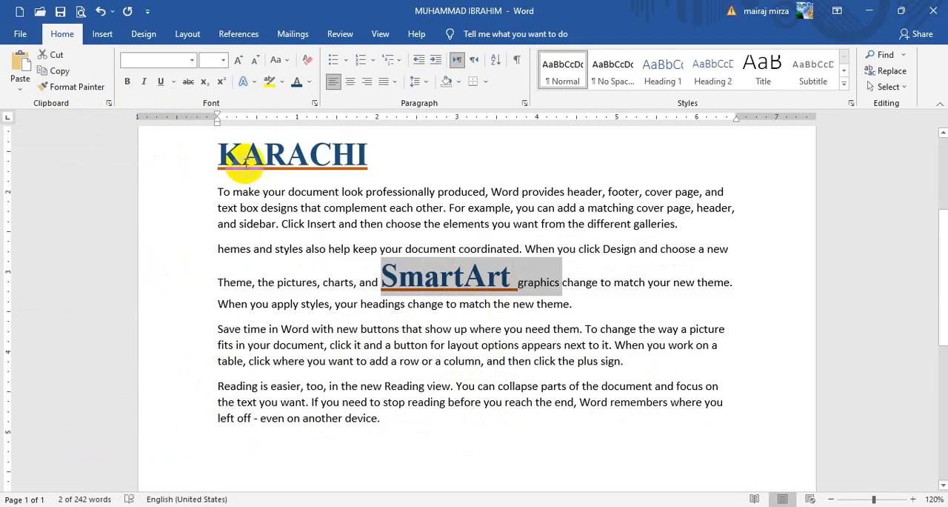
left_click(307, 62)
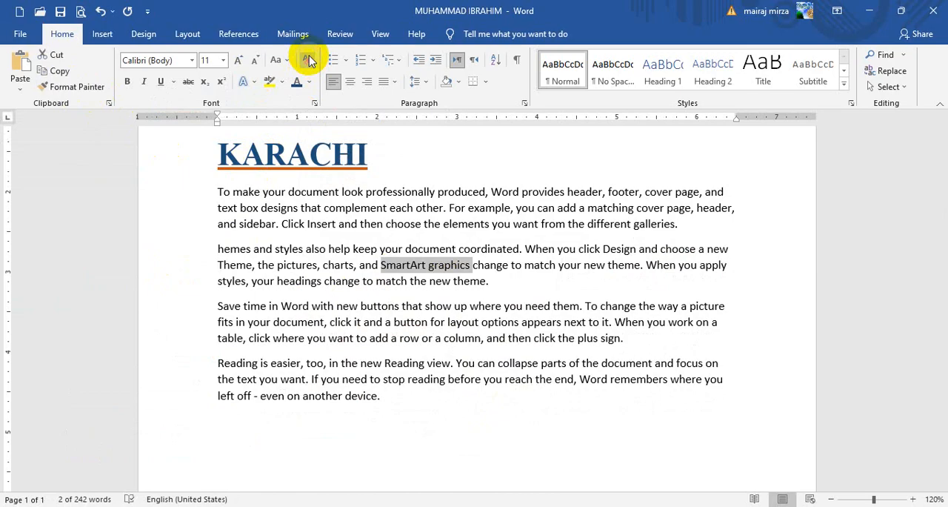
scroll(474, 226, "up", 5)
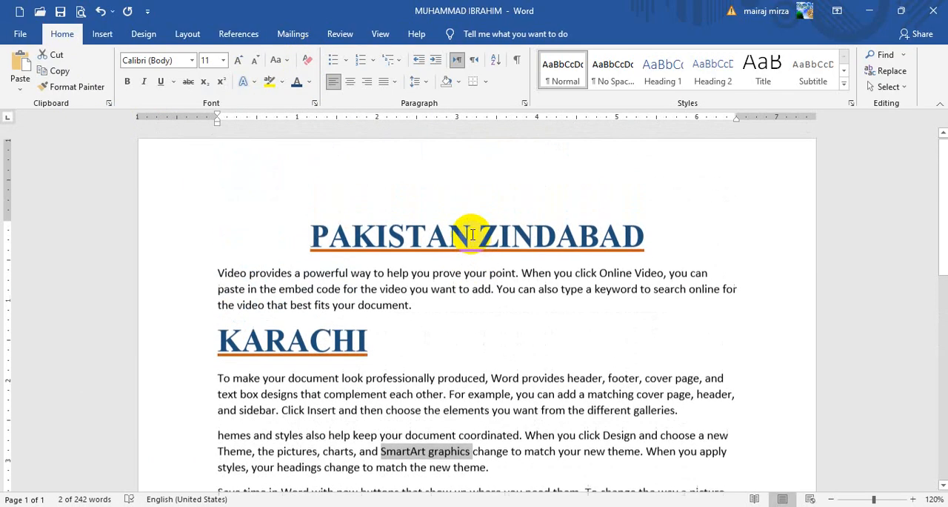
left_click(408, 276)
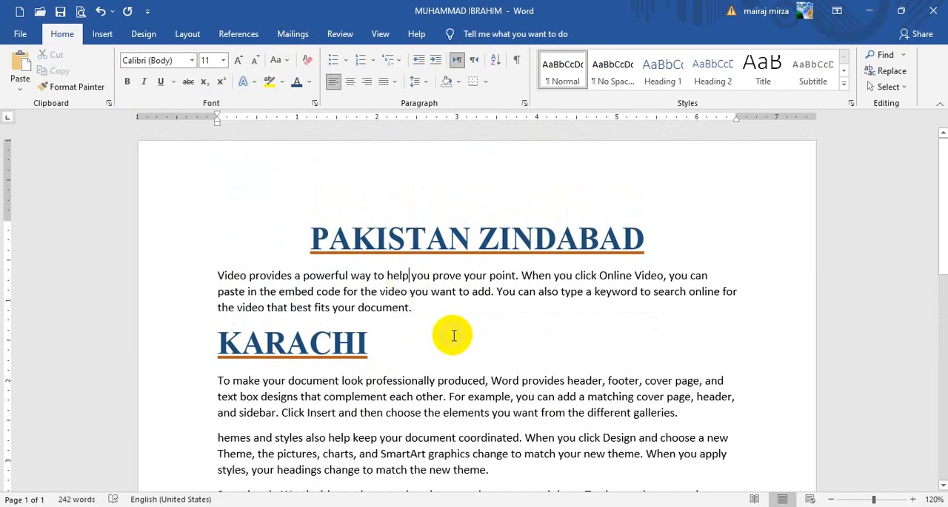
left_click(412, 276)
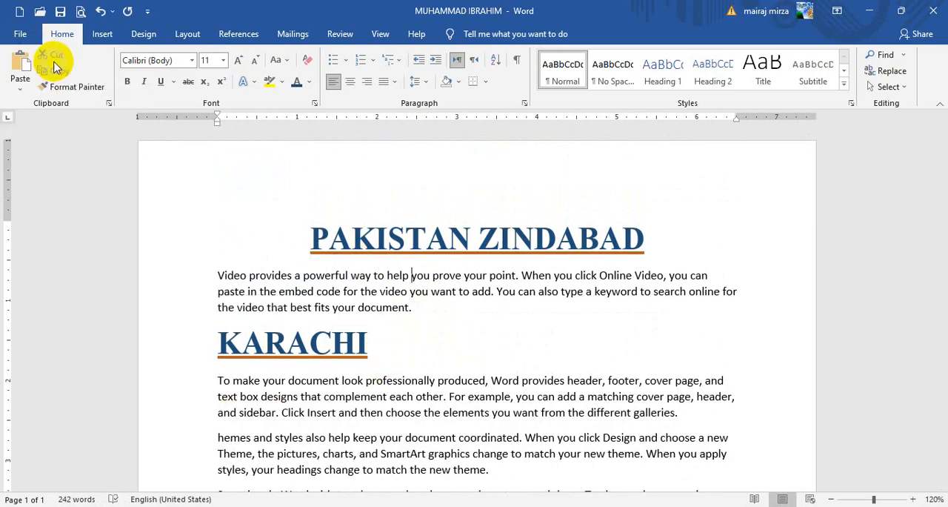
left_click(295, 275)
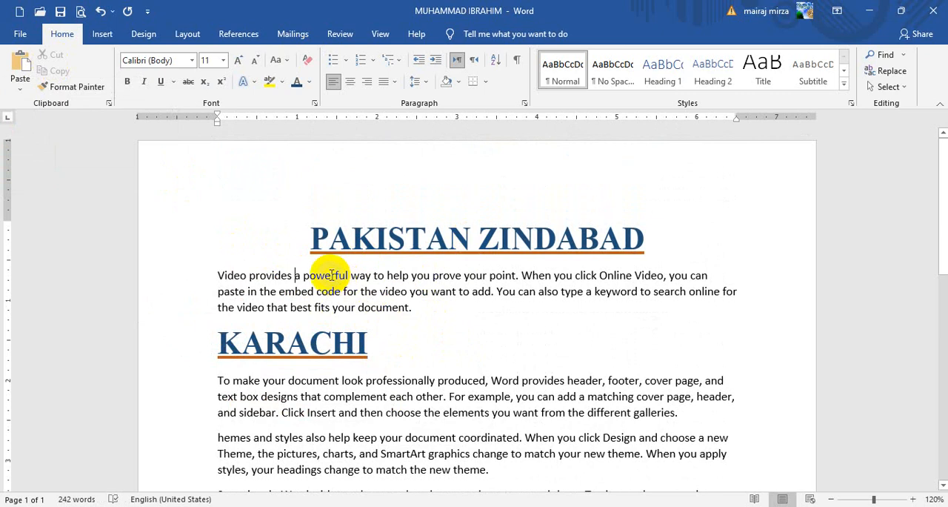
left_click_drag(331, 274, 463, 276)
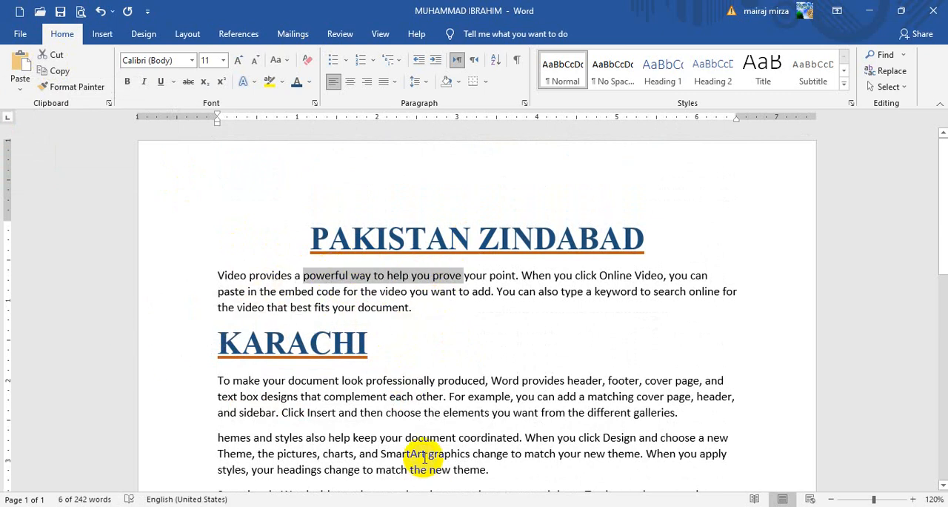
Step: Switch to Chrome to check the Google Meet presenting options and the WhatsApp chat, and return to the Word document
left_click(121, 506)
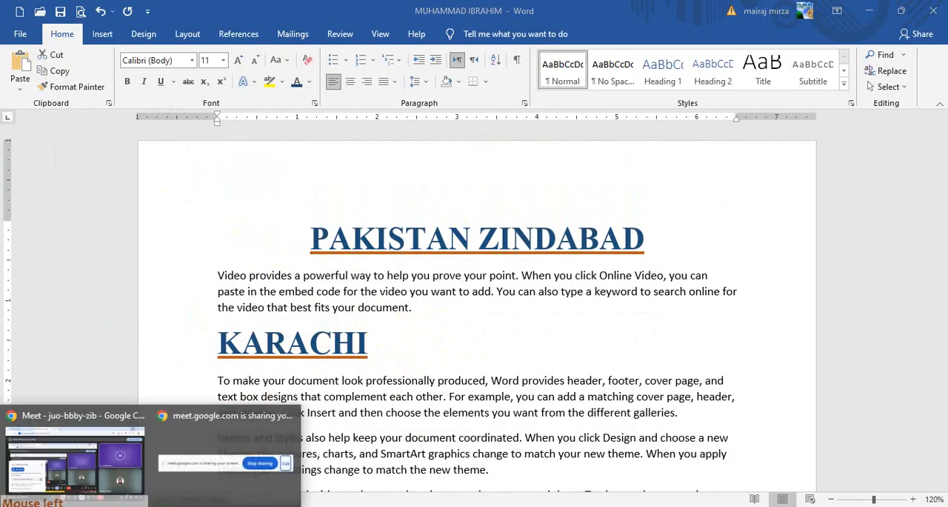
left_click(69, 430)
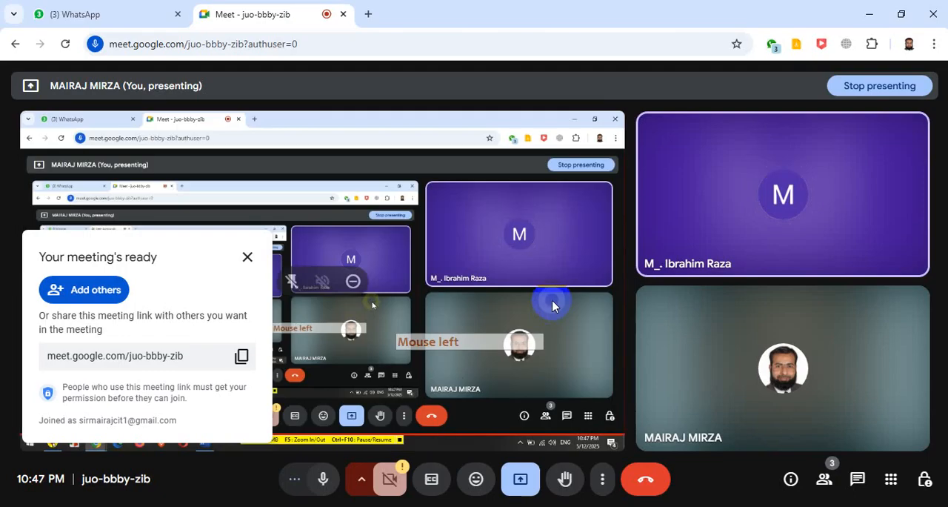
left_click(248, 261)
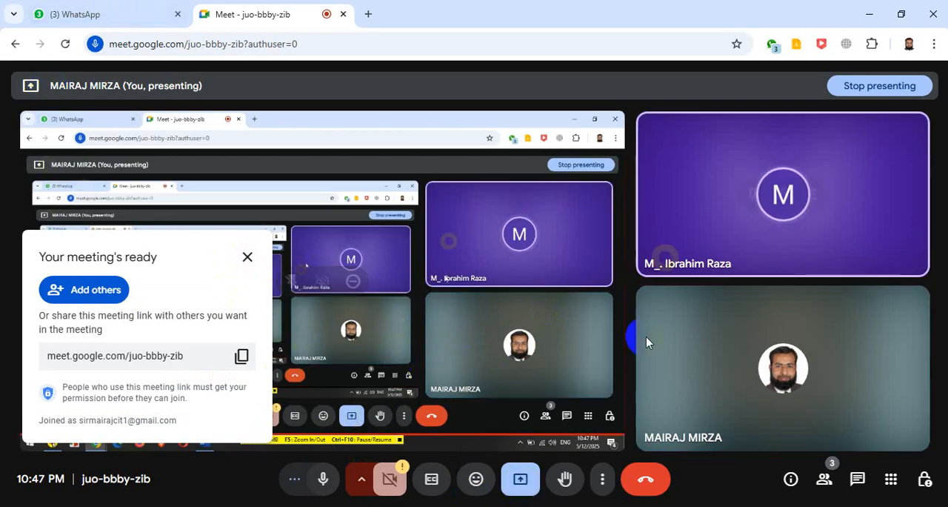
left_click(521, 477)
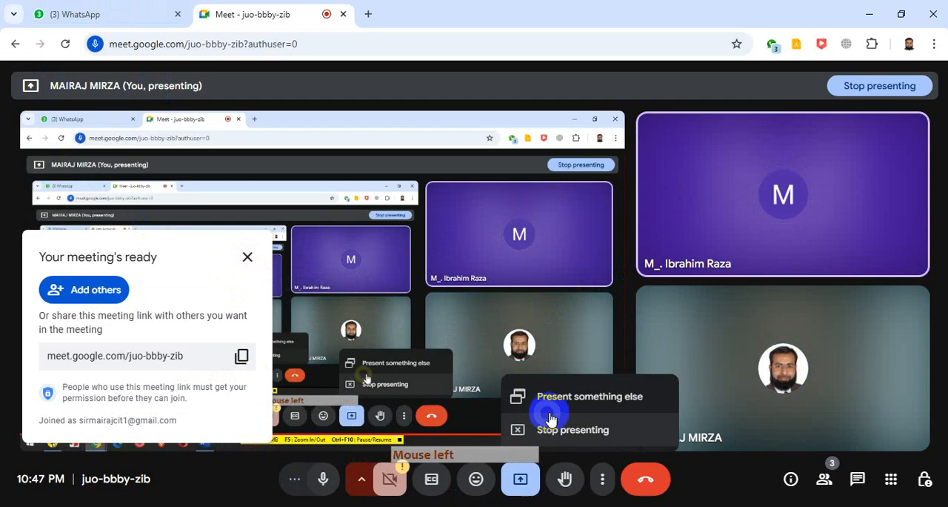
left_click(519, 483)
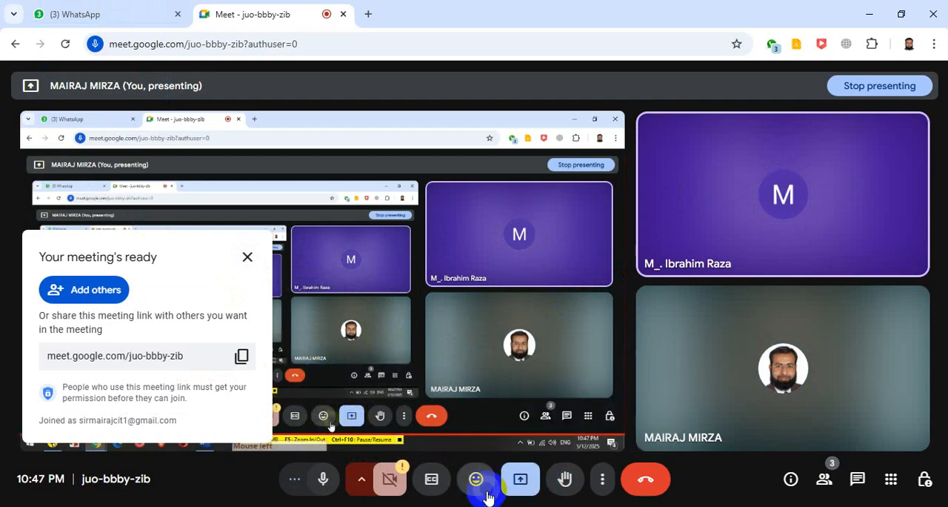
left_click(104, 15)
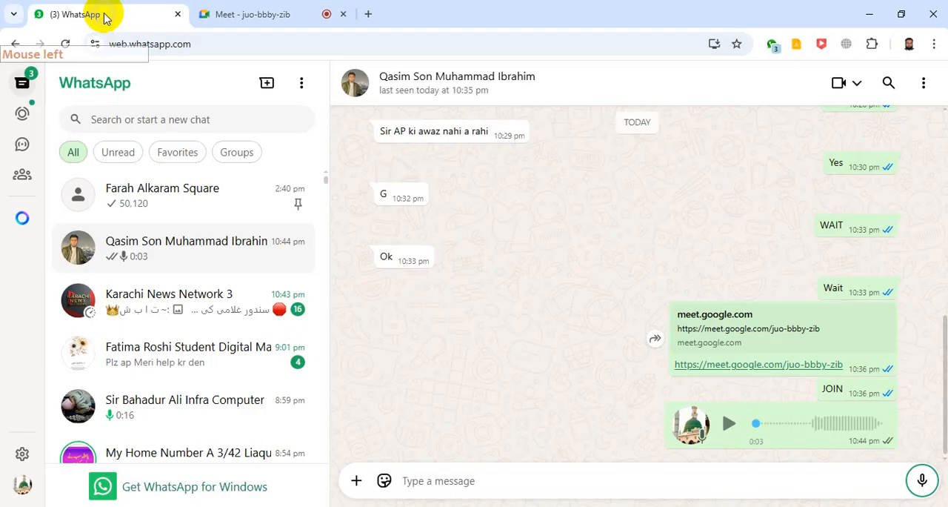
left_click(258, 17)
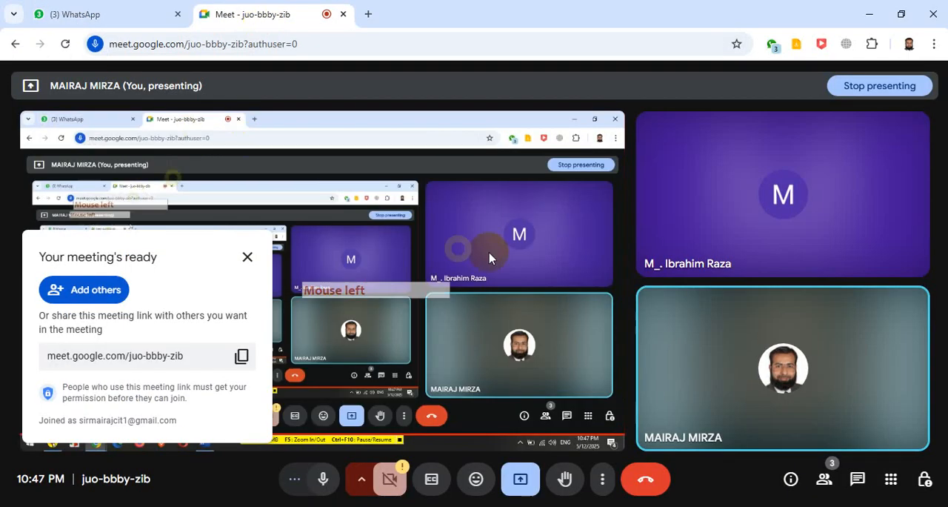
left_click(871, 14)
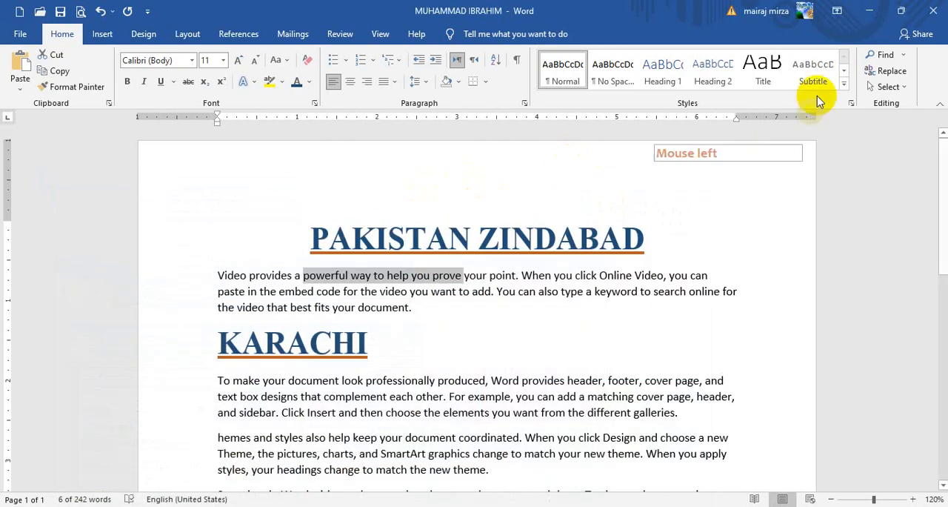
left_click(871, 14)
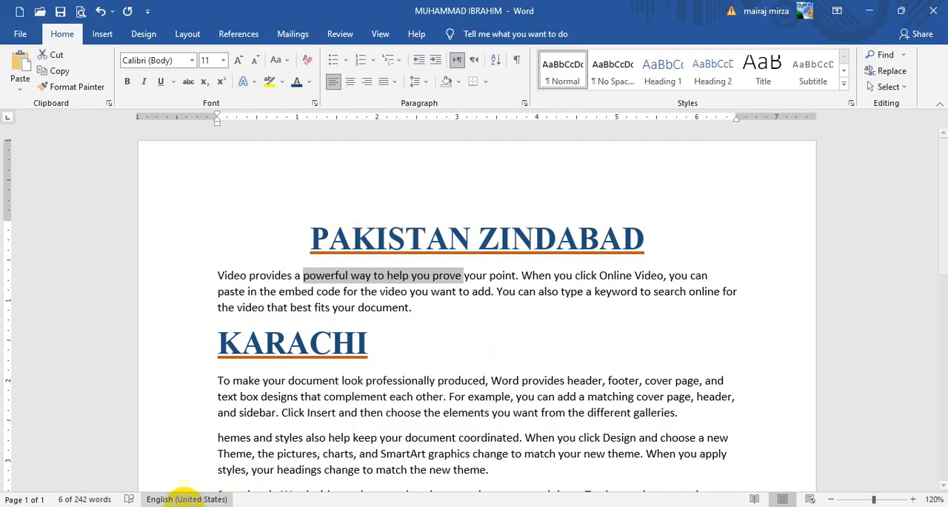
Step: Bring up the meet.google.com screen-sharing bar and recheck the Meet and WhatsApp pages in Chrome before returning to Word
left_click(107, 506)
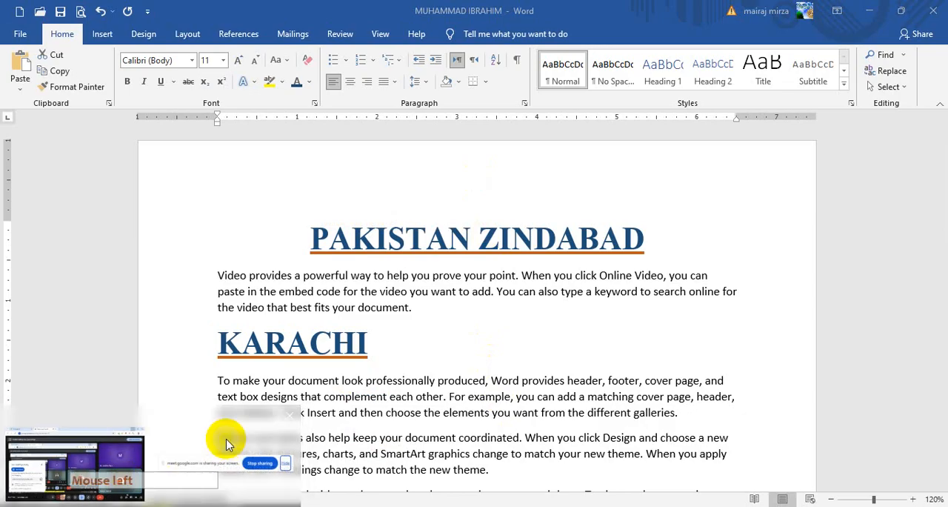
left_click(222, 439)
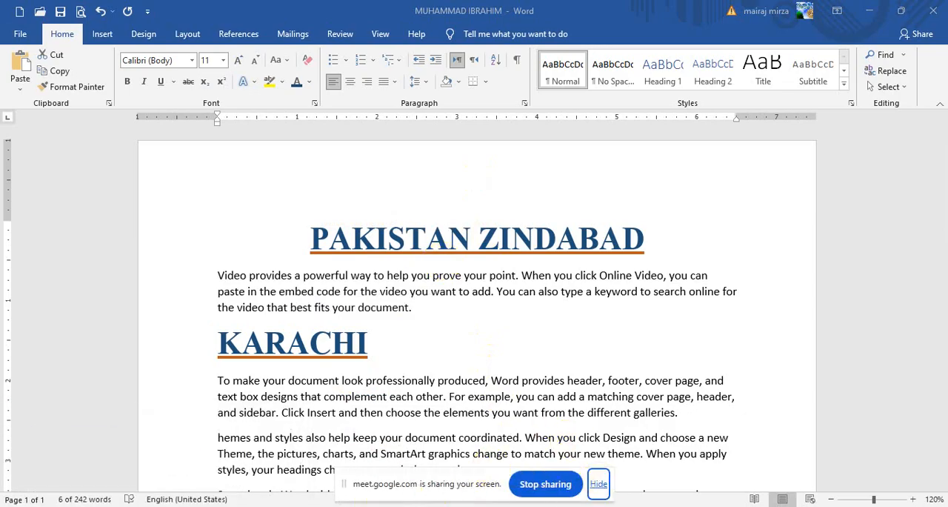
left_click(107, 506)
left_click(78, 423)
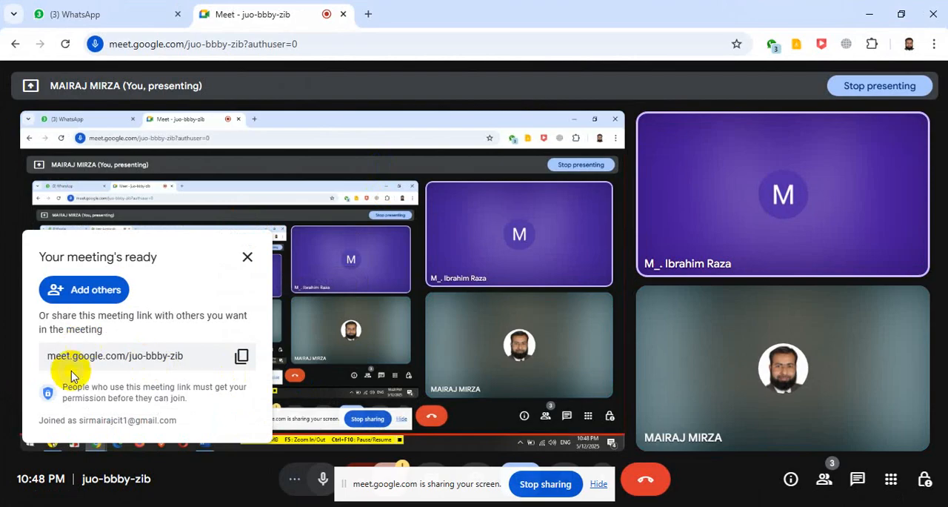
left_click(247, 257)
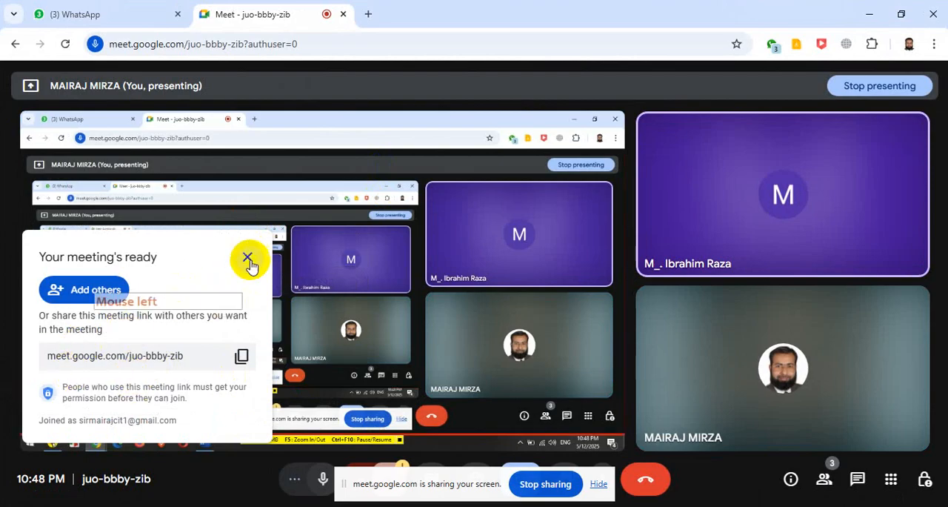
left_click(245, 260)
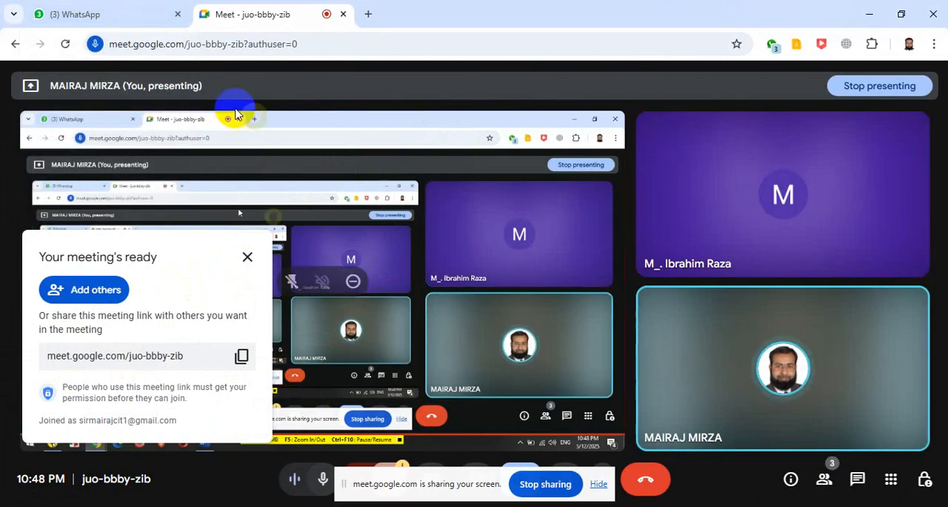
left_click(126, 14)
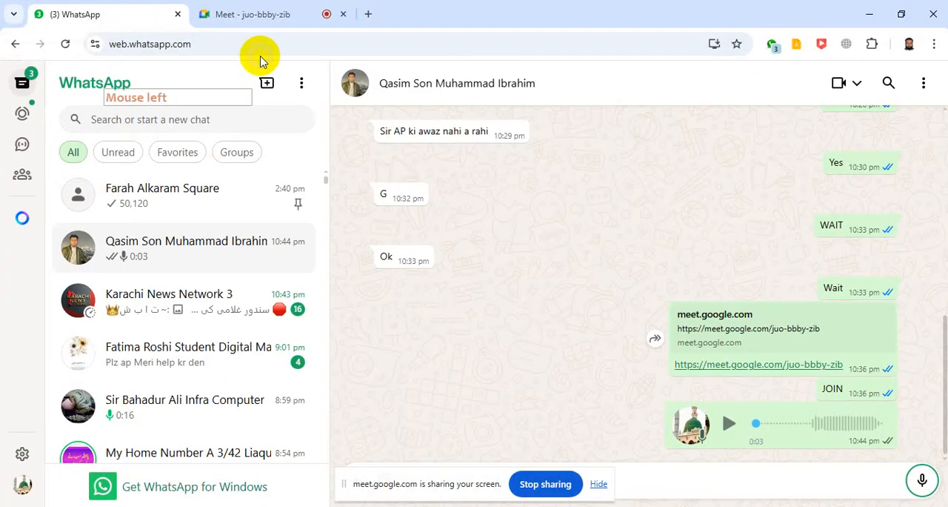
left_click(254, 22)
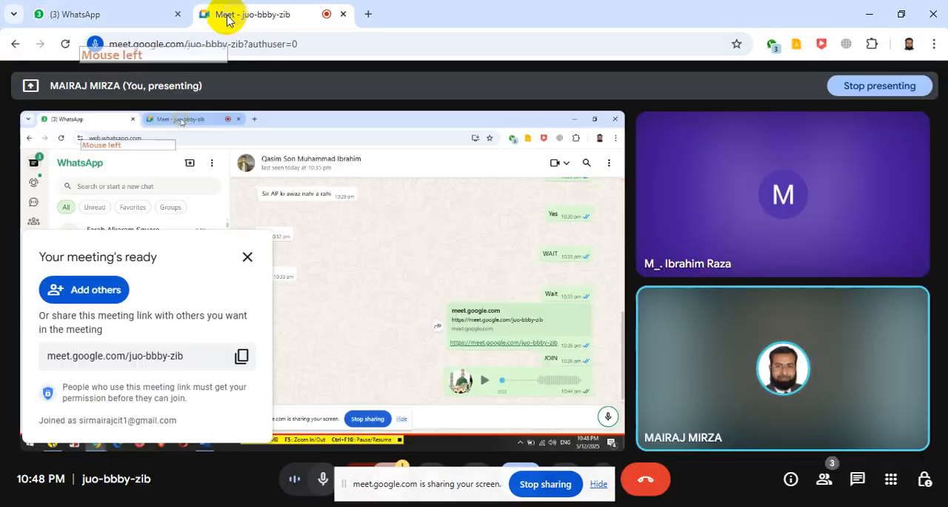
left_click(871, 20)
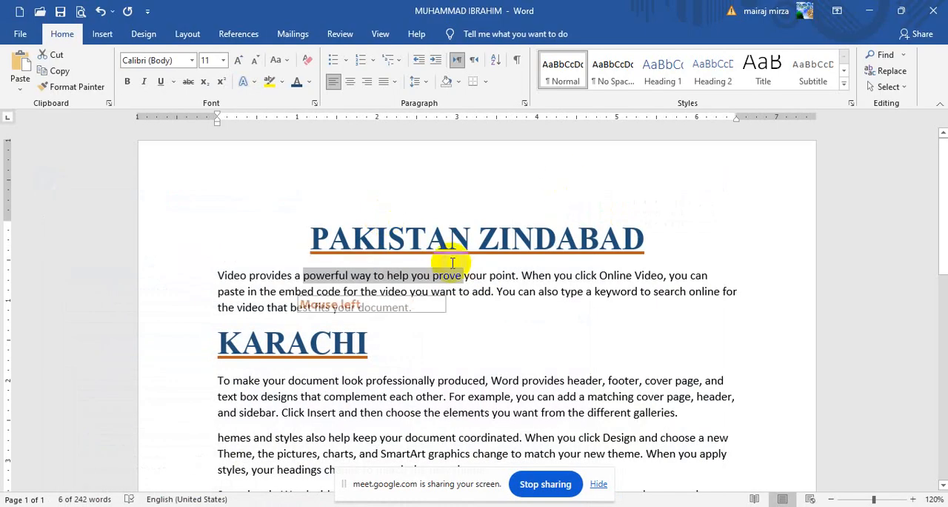
left_click(452, 294)
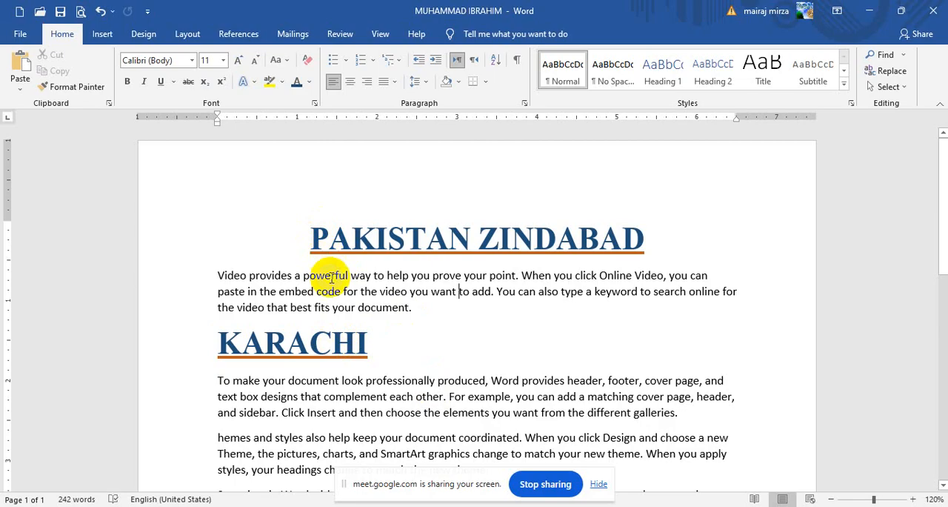
left_click_drag(320, 237, 546, 220)
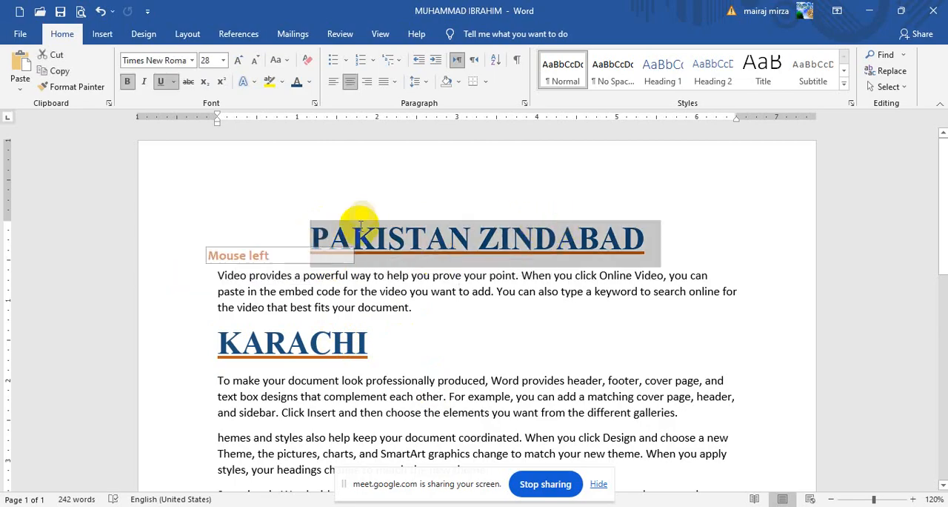
left_click(386, 291)
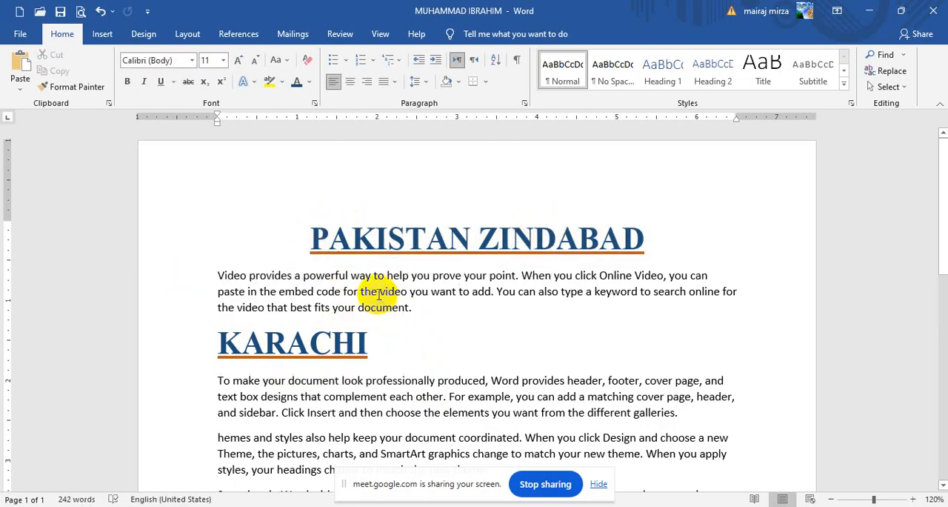
Step: Apply strikethrough to "the video you want to" in the first paragraph
left_click_drag(378, 295, 471, 293)
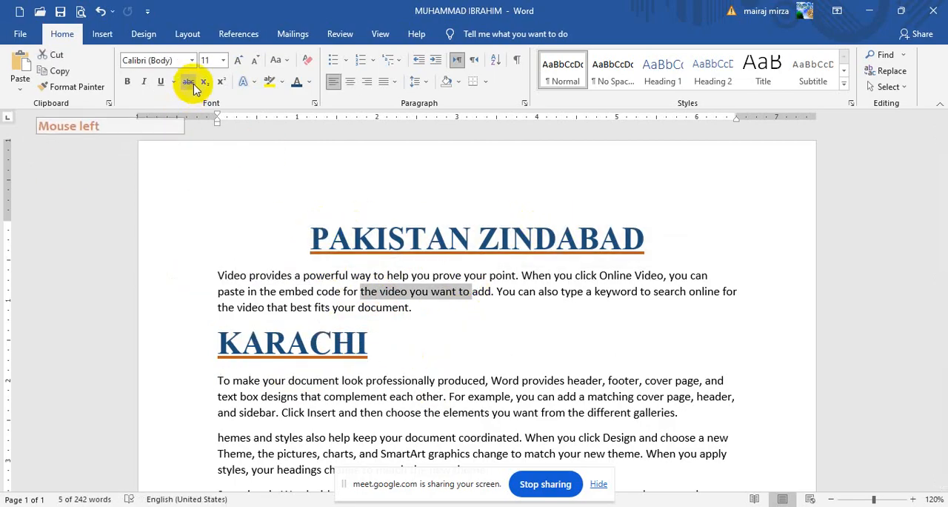
left_click(547, 293)
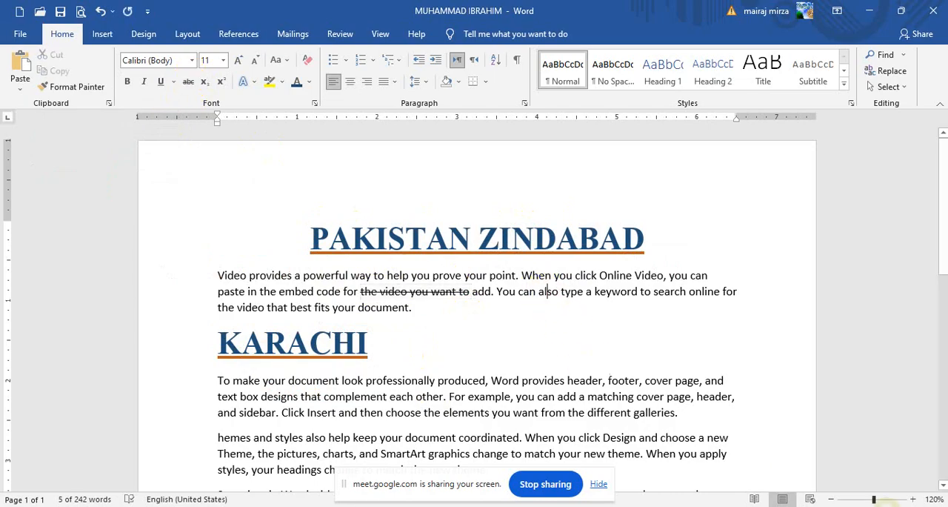
Step: Apply strikethrough to "produced, Word provides" in the paragraph under the KARACHI heading
left_click(916, 501)
left_click(917, 501)
left_click(917, 501)
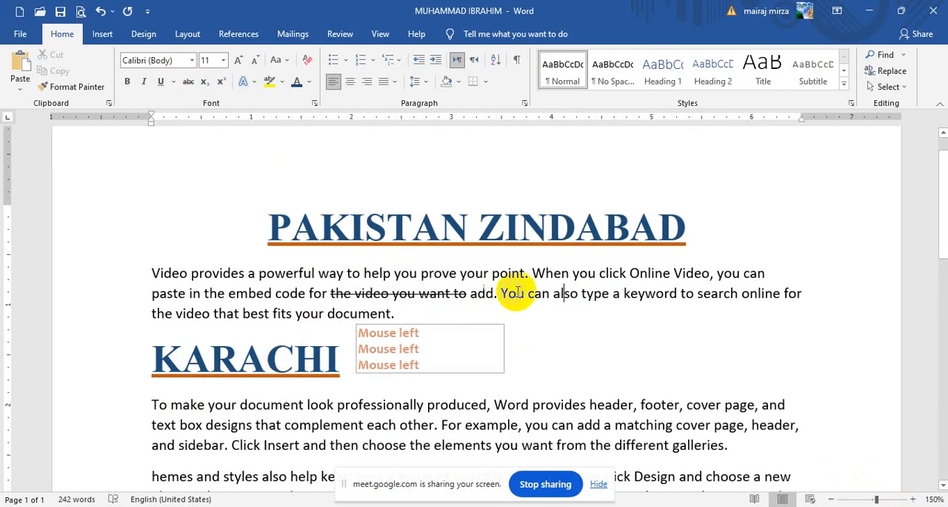
left_click_drag(472, 399, 589, 405)
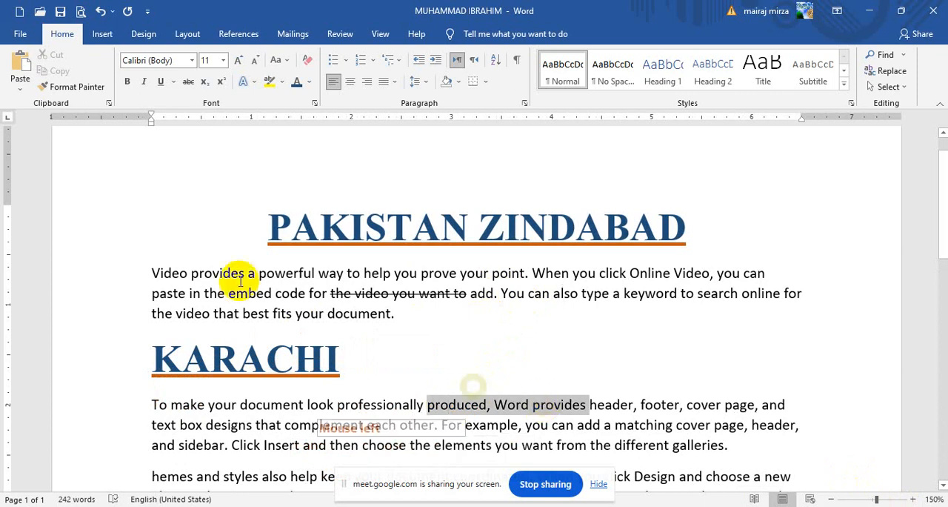
left_click(189, 83)
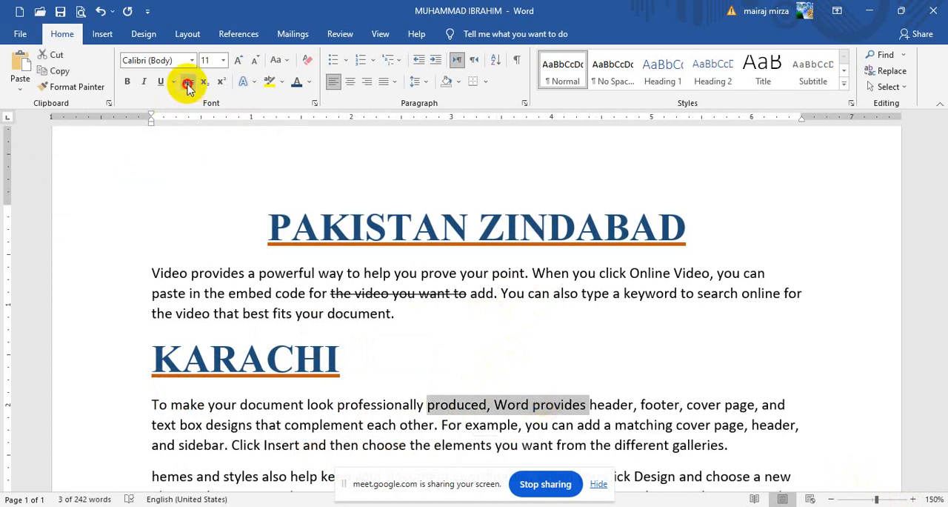
left_click(500, 415)
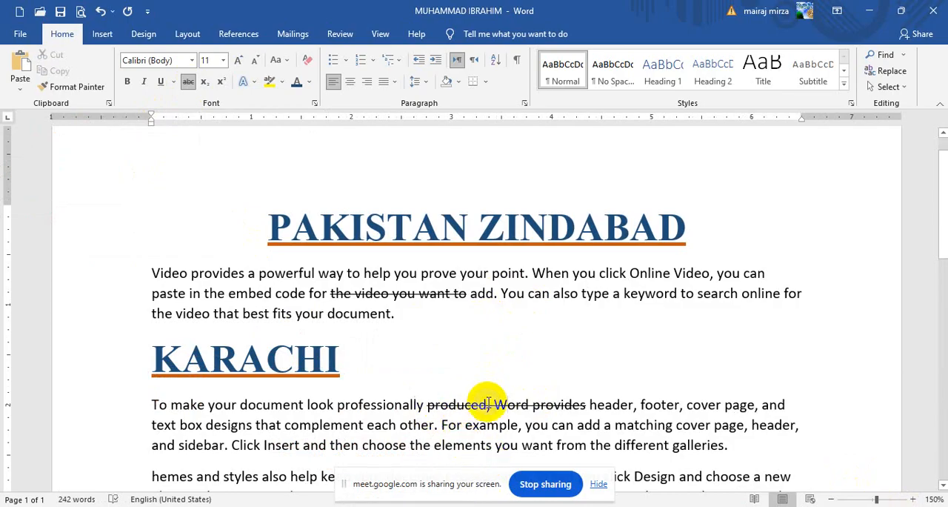
Step: Strike through "designs that complement" in the paragraph under KARACHI, and remove that strikethrough again
left_click_drag(221, 426, 363, 426)
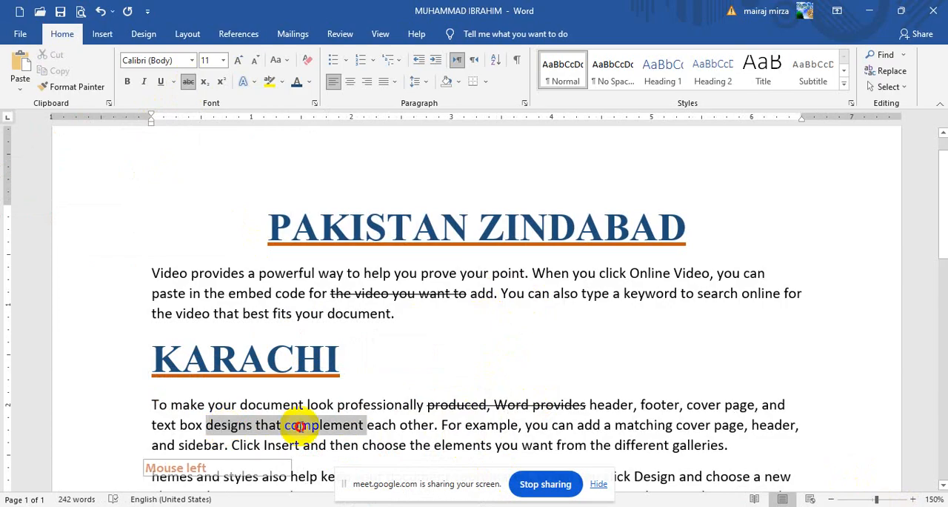
left_click(188, 83)
left_click(474, 424)
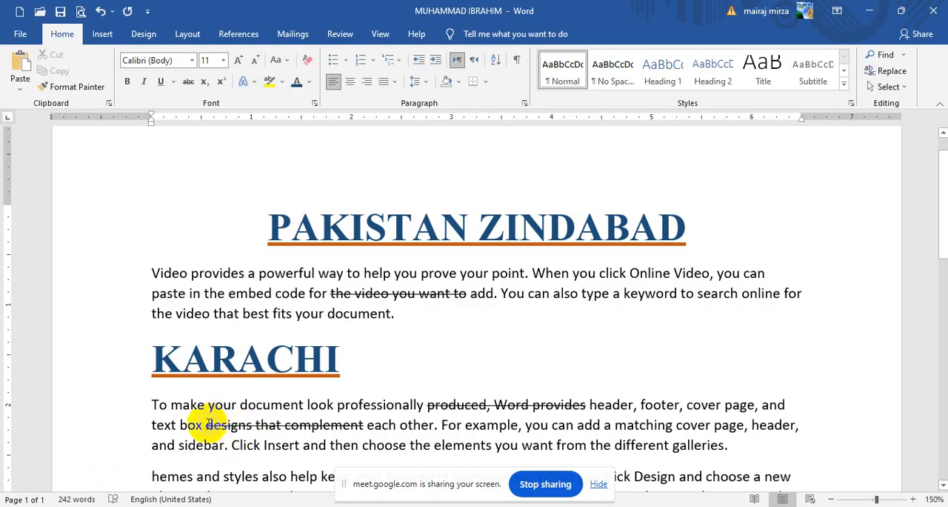
left_click_drag(208, 424, 363, 425)
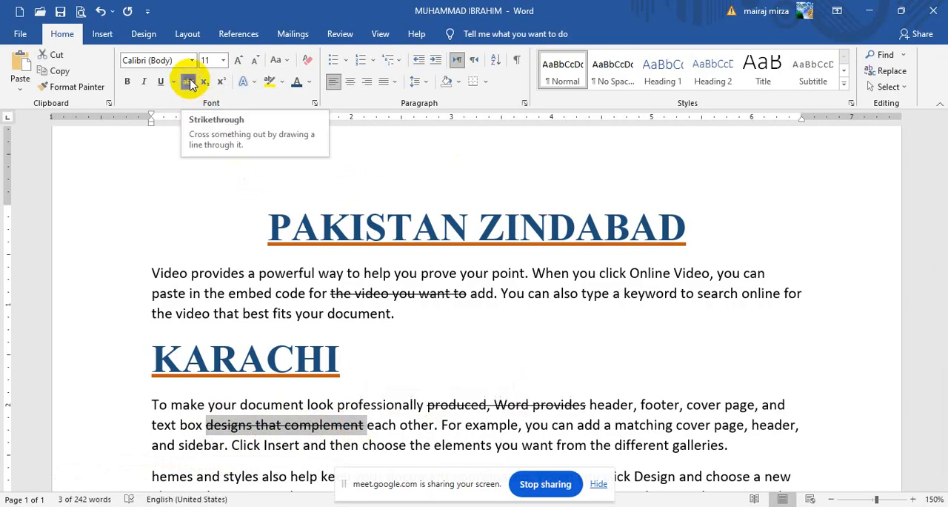
left_click(189, 81)
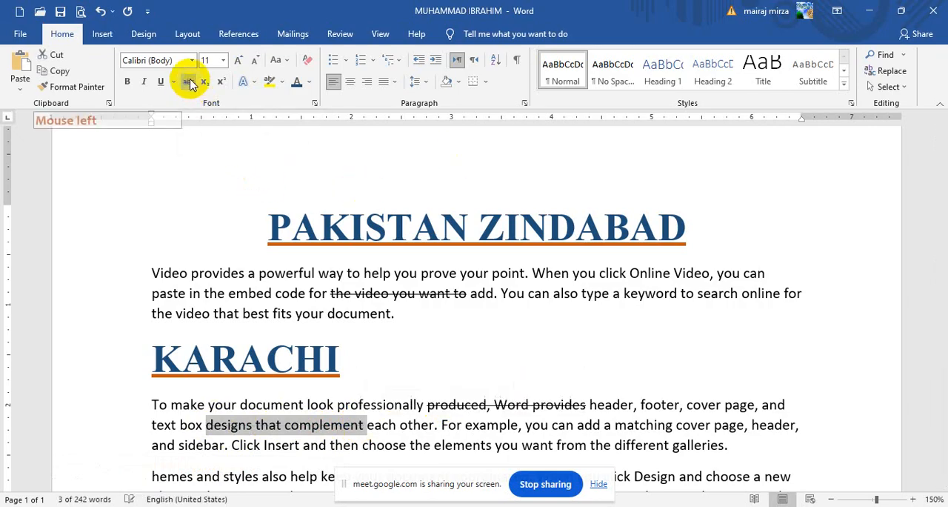
Step: Strike through "Insert and then choose the elements" in the same paragraph, and turn the strikethrough off again
left_click(406, 445)
left_click_drag(266, 445, 467, 446)
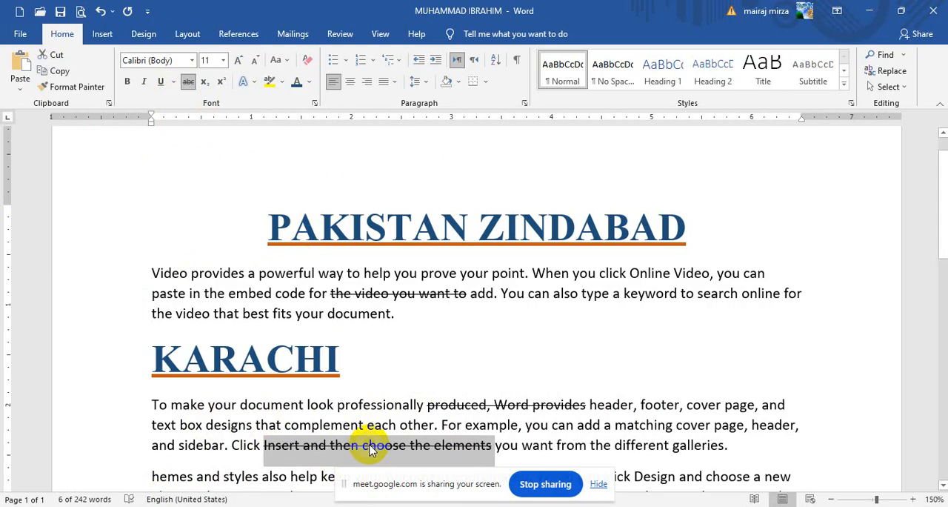
left_click(577, 424)
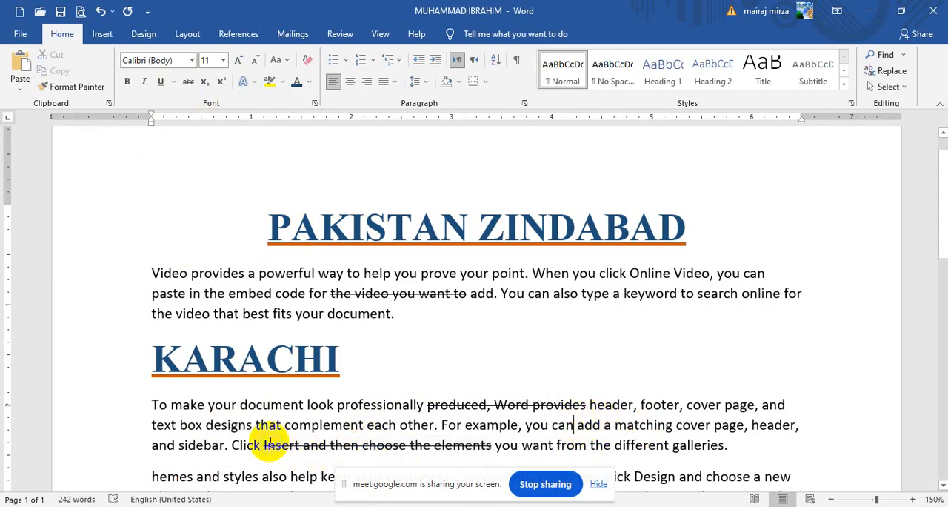
left_click_drag(264, 445, 492, 445)
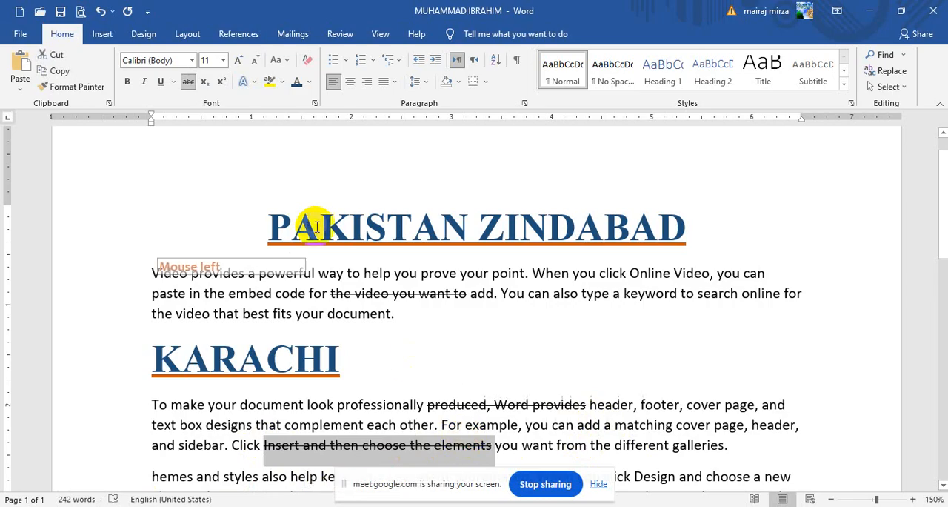
left_click(195, 84)
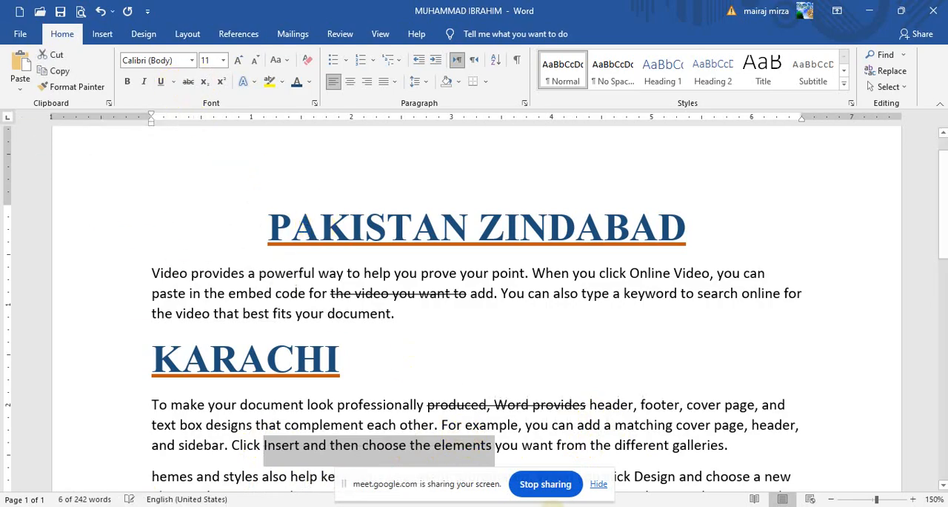
Step: Apply strikethrough to "buttons that show up where" in the "Save time in Word" paragraph and remove it again
left_click(913, 500)
left_click(913, 500)
left_click(913, 500)
scroll(418, 326, "down", 3)
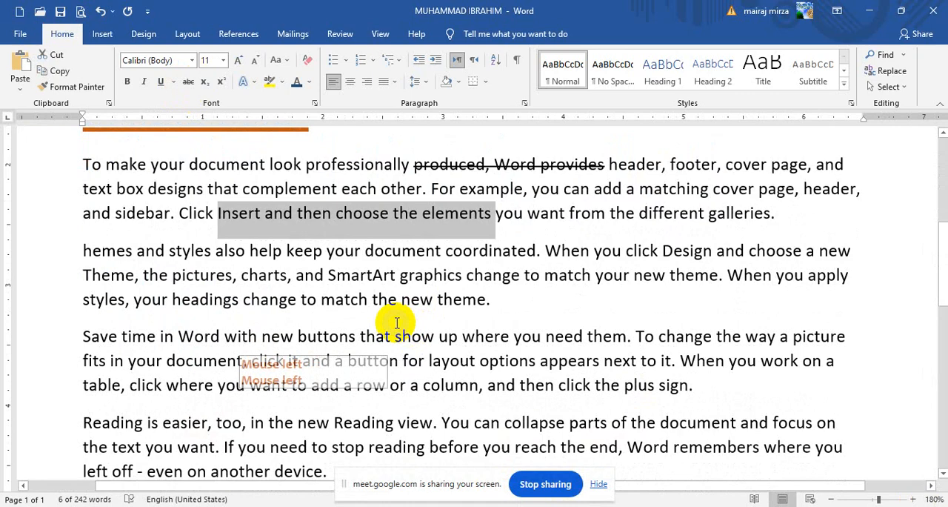
left_click(460, 339)
left_click_drag(298, 337, 511, 337)
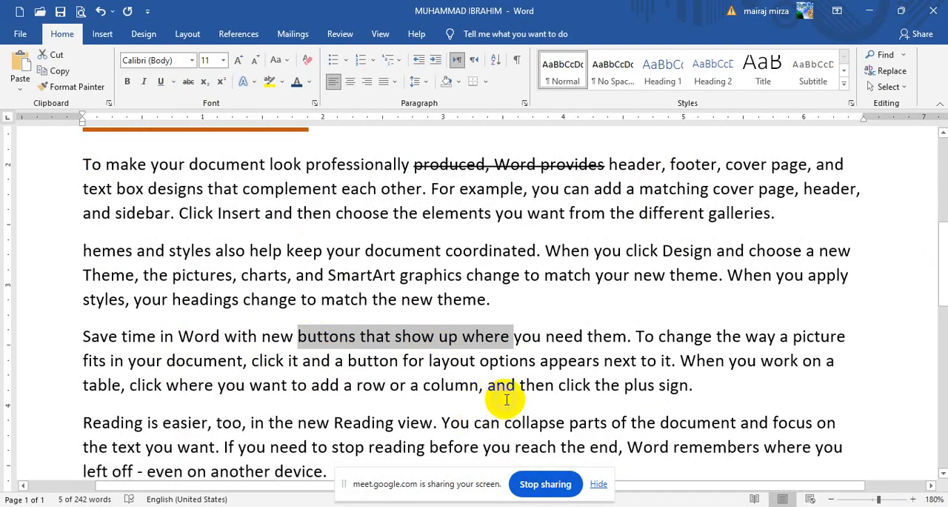
left_click(188, 87)
left_click(582, 337)
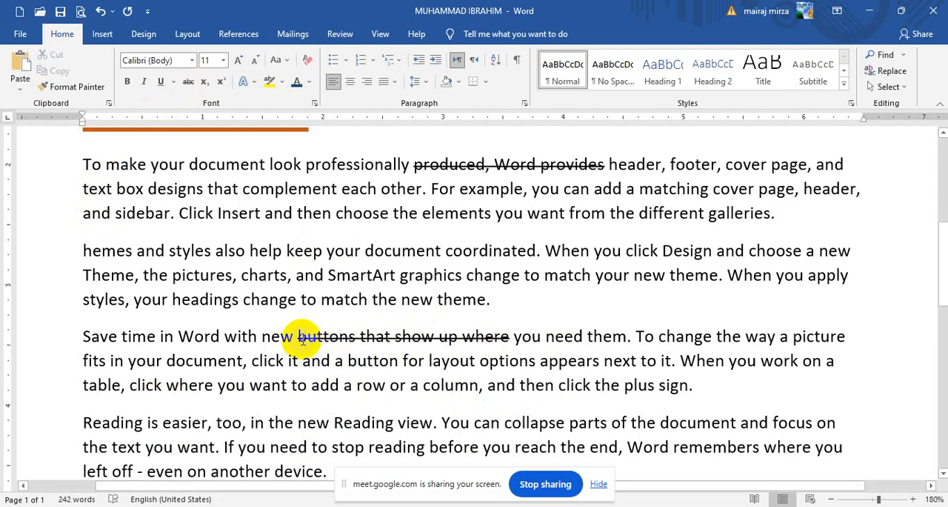
left_click_drag(300, 336, 511, 337)
left_click(188, 82)
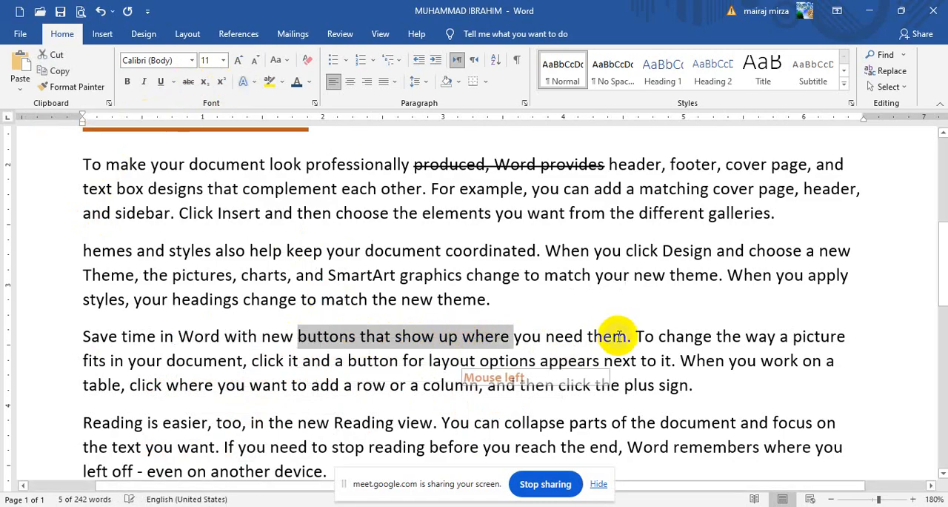
Step: Add "H2O" at the end of the first paragraph and format its 2 as subscript
scroll(617, 338, "up", 3)
scroll(617, 338, "up", 3)
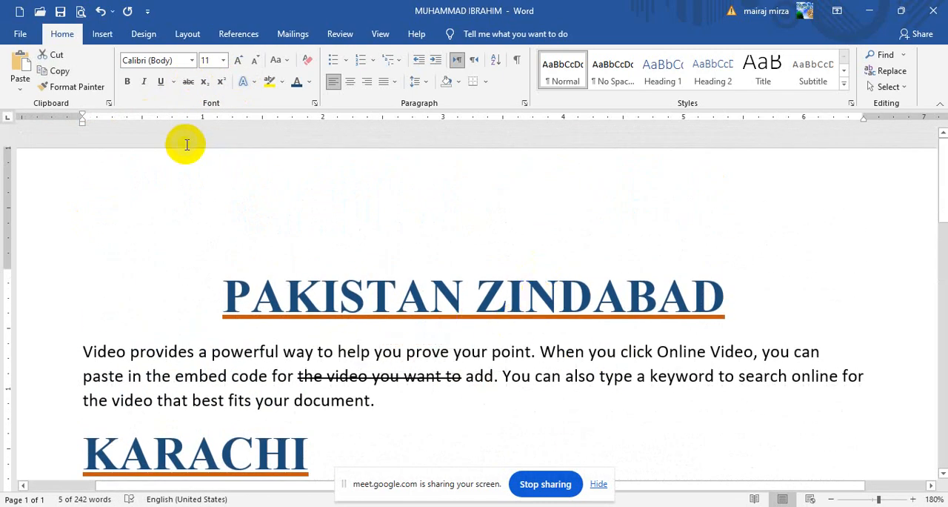
left_click(415, 403)
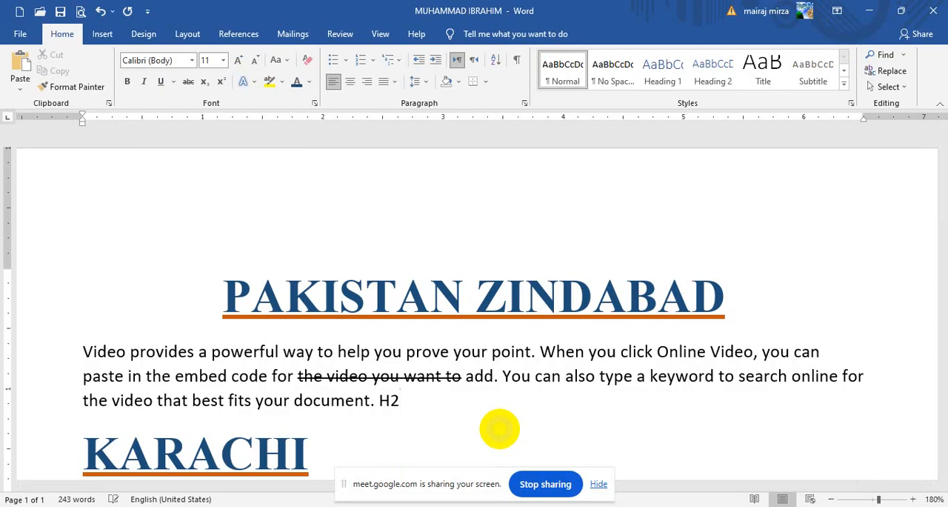
double_click(395, 400)
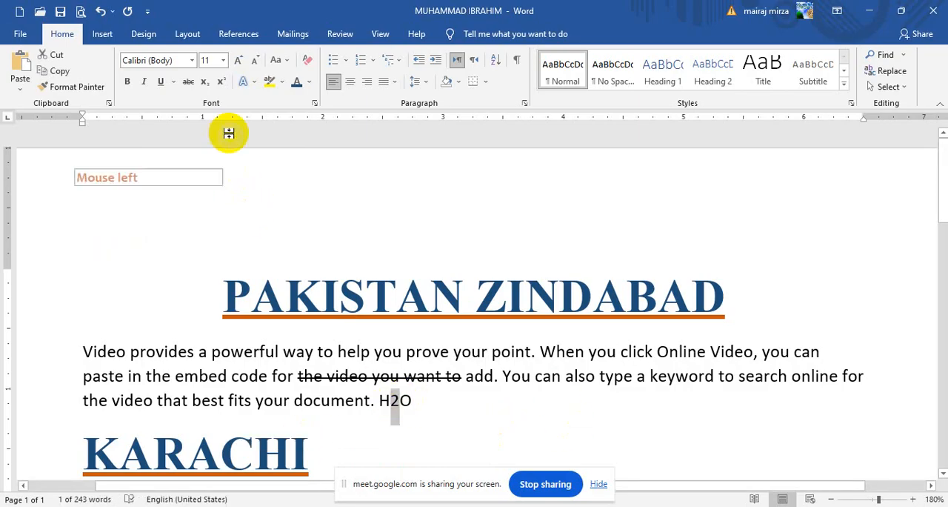
left_click(203, 86)
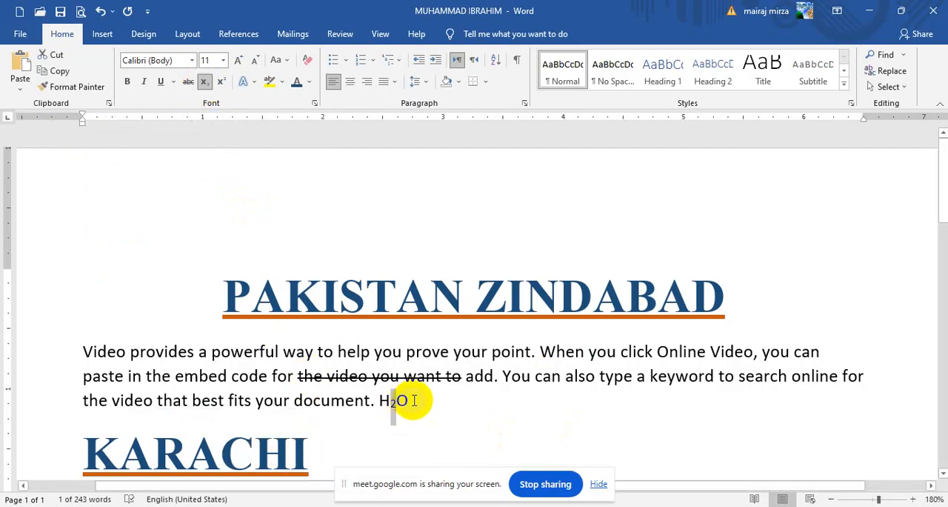
Step: Add "A2 + B2" after H2O and format both 2s as superscript
left_click(411, 400)
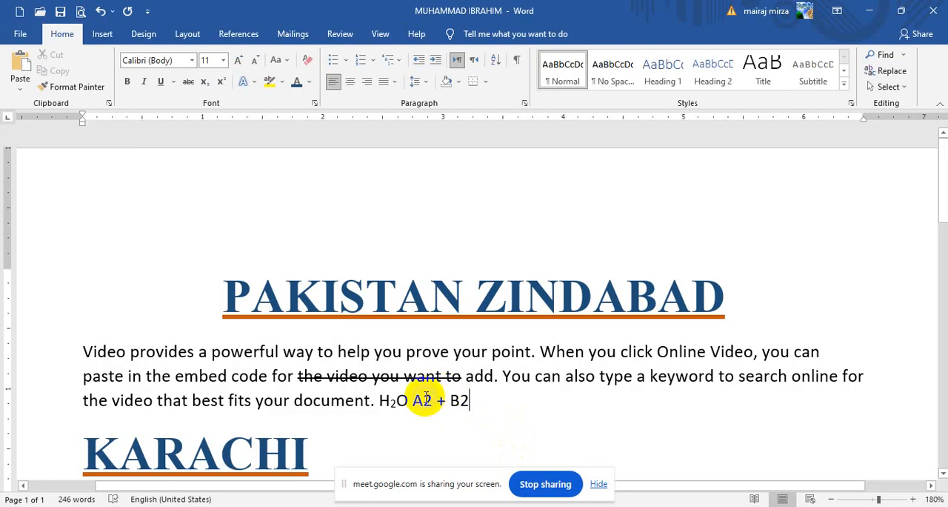
left_click_drag(423, 400, 433, 400)
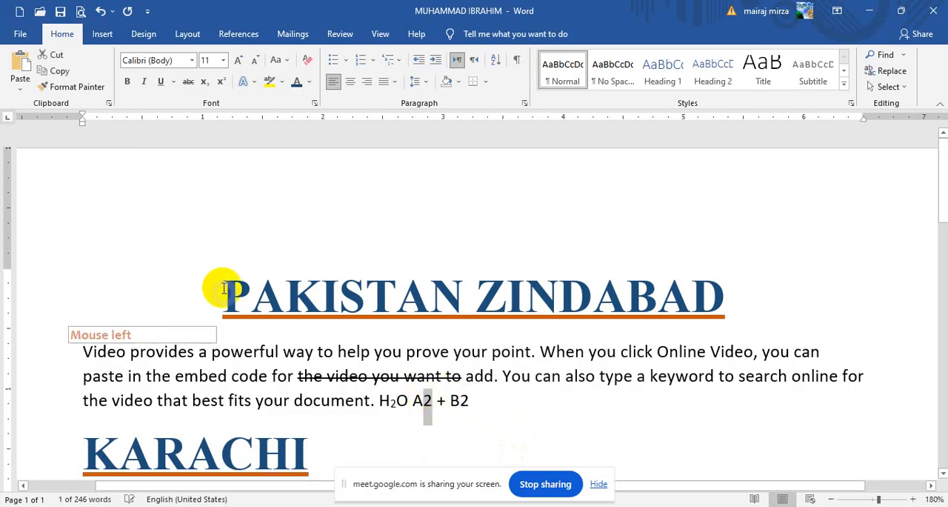
left_click(221, 84)
left_click_drag(457, 400, 466, 400)
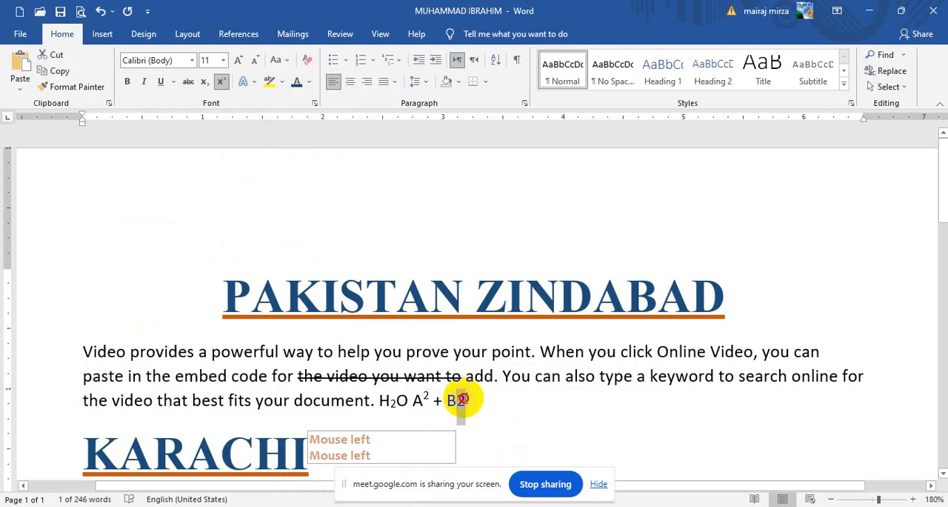
left_click(221, 84)
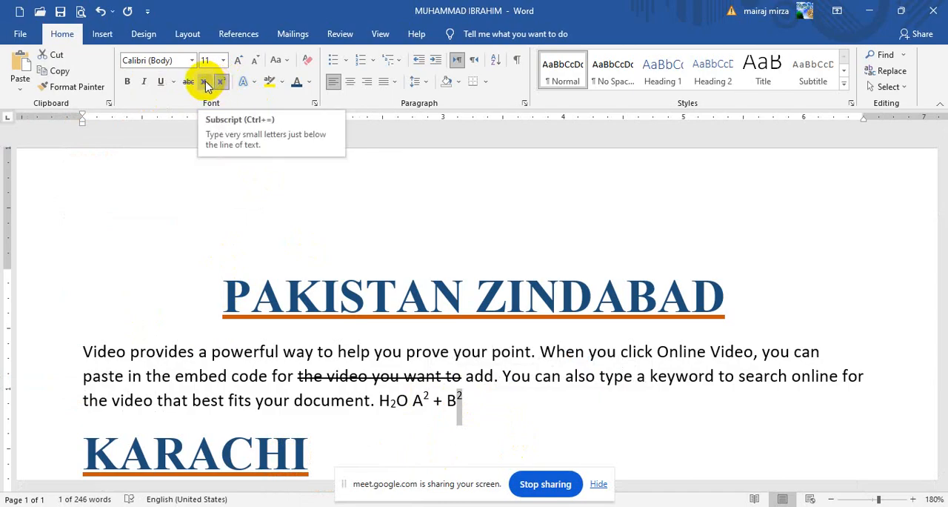
Step: Turn superscript off for the 2 after B and apply it again
left_click(222, 82)
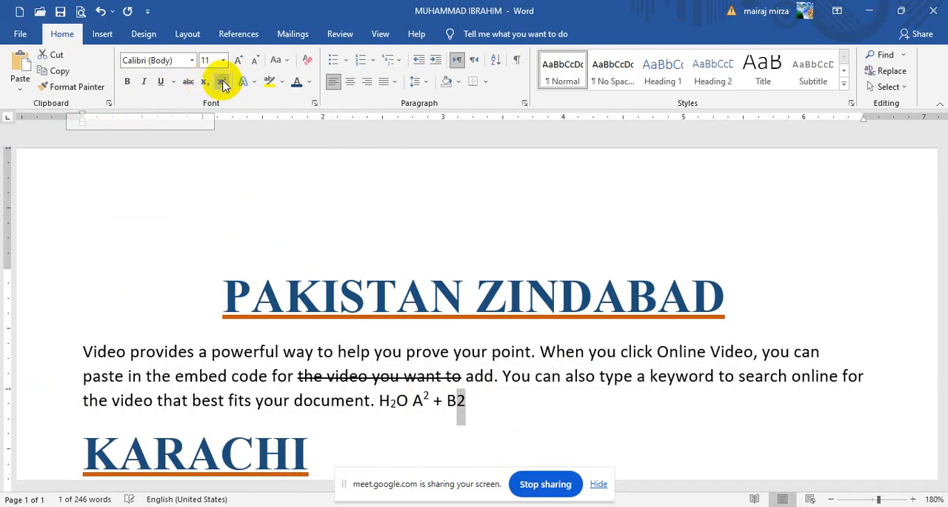
left_click(223, 82)
left_click(484, 402)
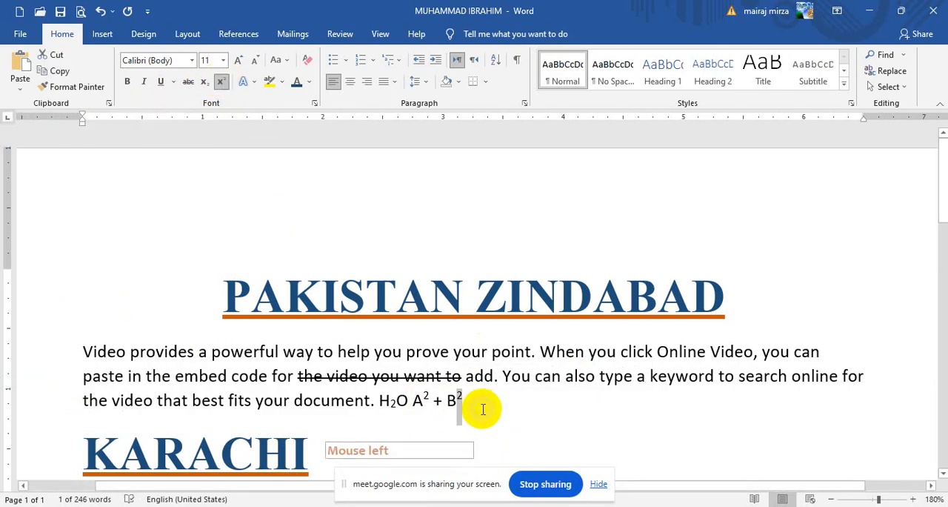
Step: Remove the subscript and superscript formatting from "H2O A2 + B2" at the end of the first paragraph
left_click(470, 398)
left_click_drag(464, 398, 362, 398)
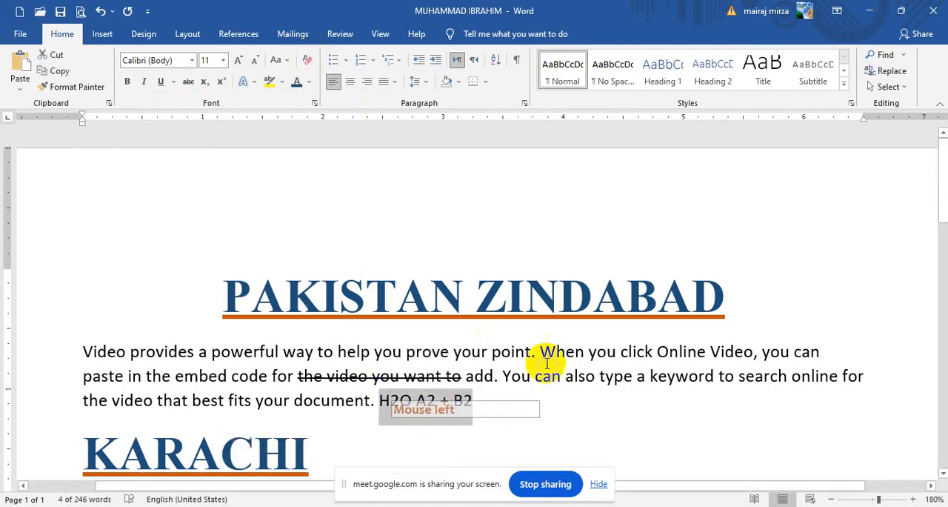
left_click(614, 338)
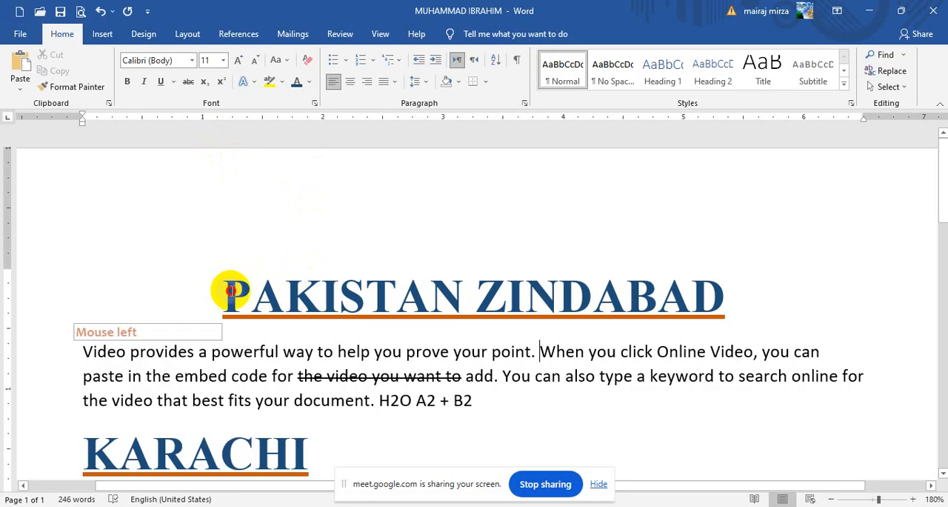
Step: Remove the underline from the PAKISTAN ZINDABAD title and apply UPPERCASE to it
left_click_drag(230, 292, 769, 272)
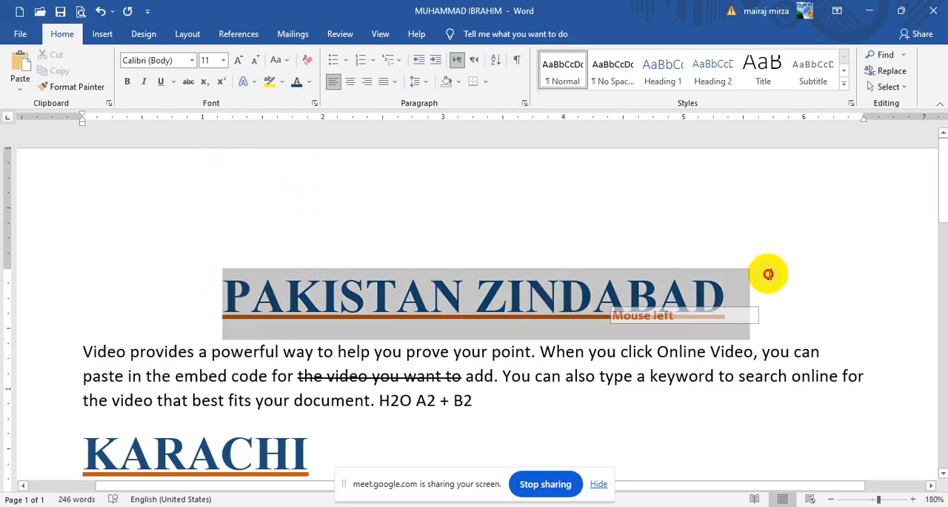
left_click(161, 82)
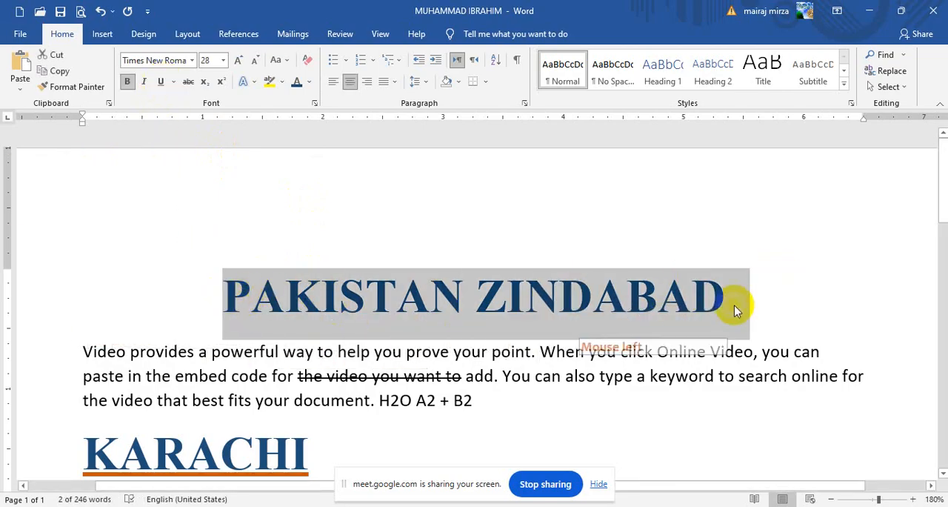
left_click(278, 60)
left_click(293, 115)
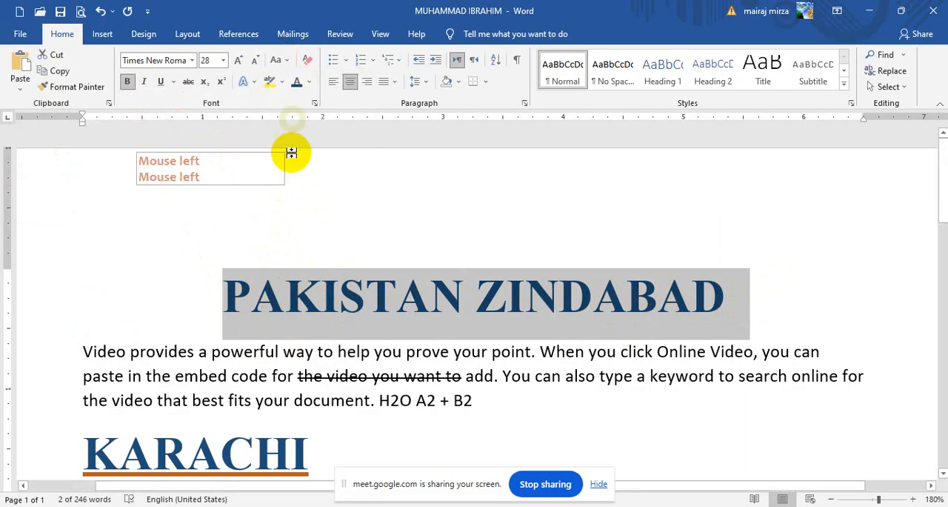
Step: Change the title's case to Sentence case, followed by lowercase
left_click(280, 65)
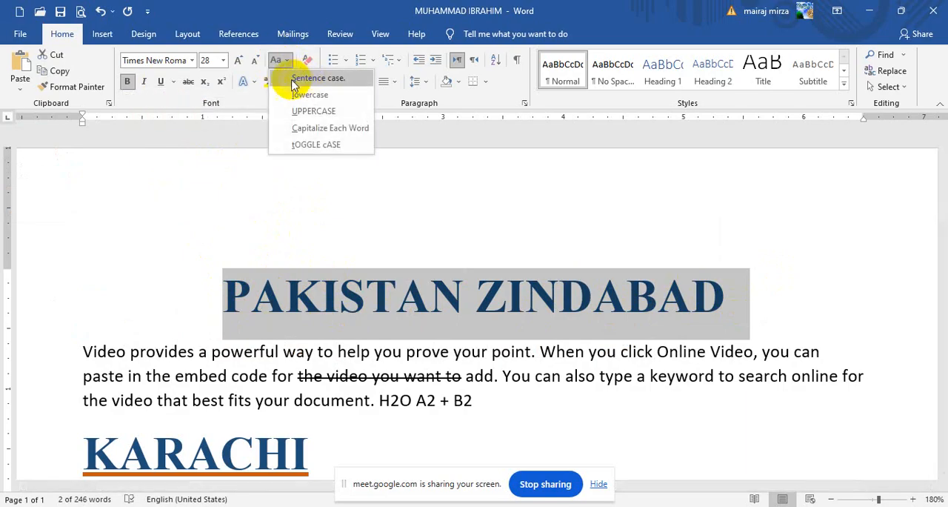
left_click(333, 81)
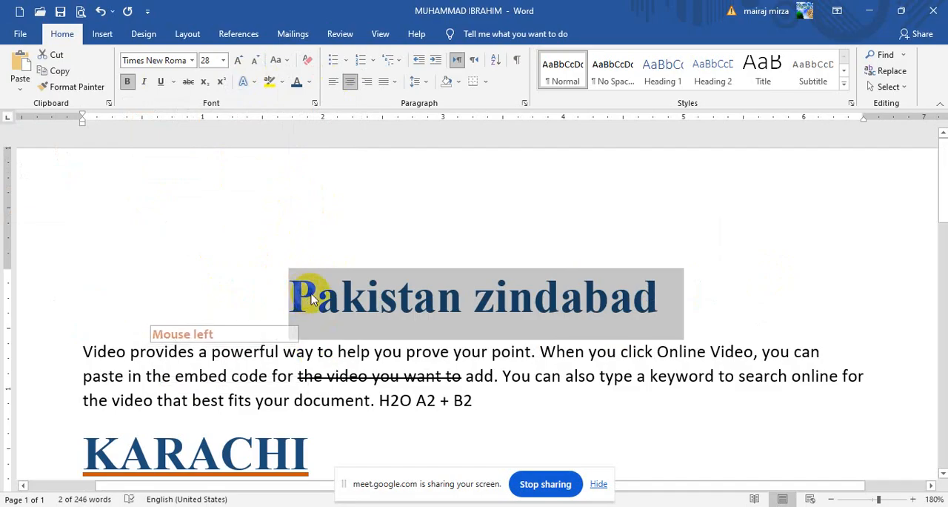
left_click(277, 63)
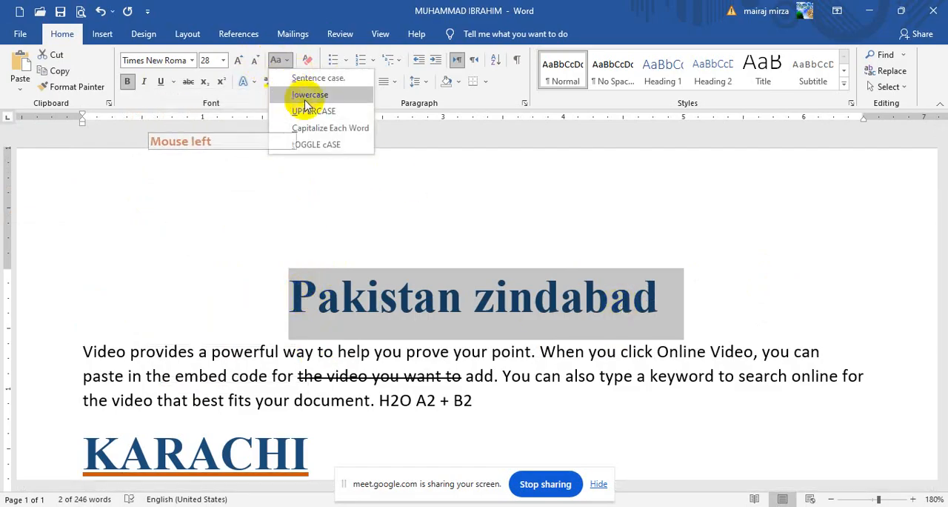
left_click(341, 220)
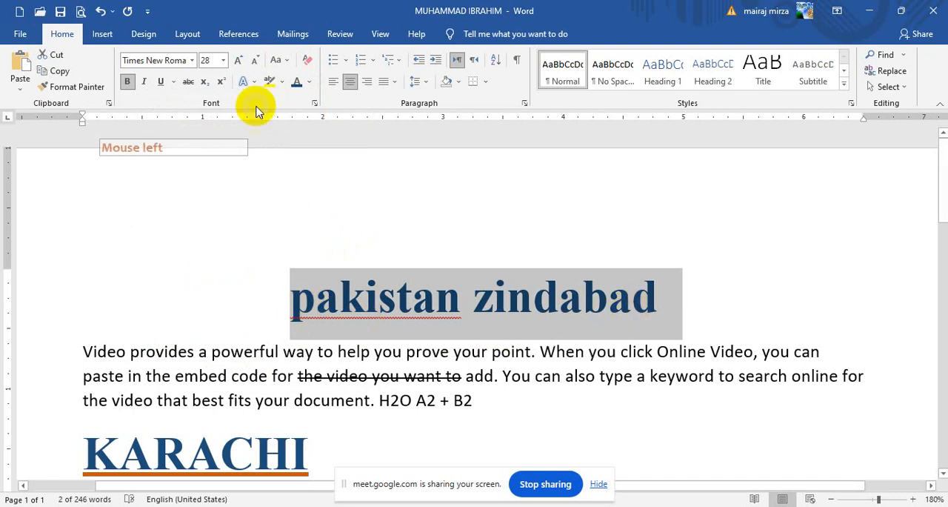
Step: Change the PAKISTAN ZINDABAD title's case to UPPERCASE, followed by Capitalize Each Word
left_click(275, 60)
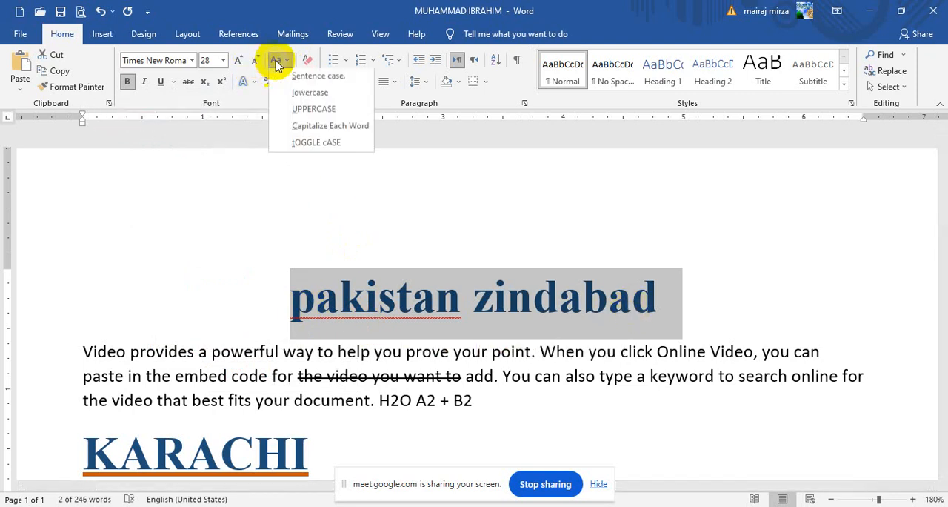
left_click(293, 111)
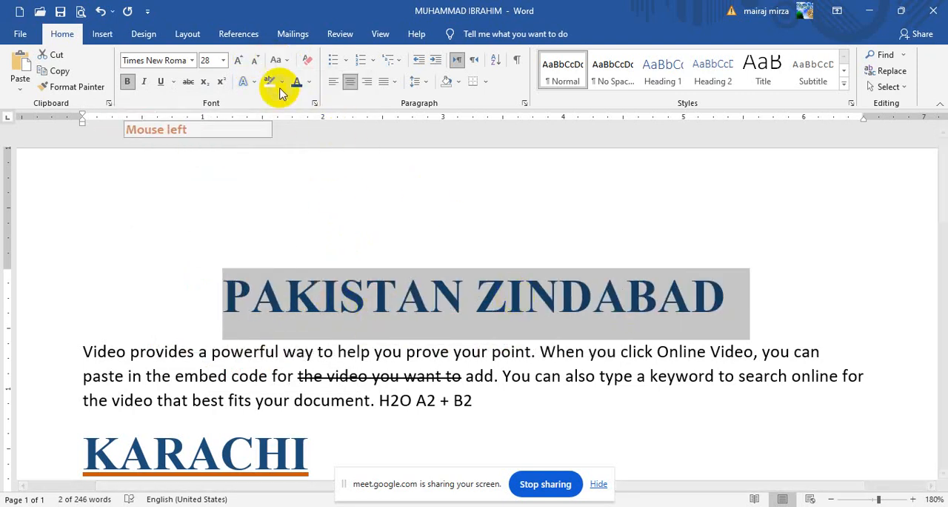
left_click(284, 63)
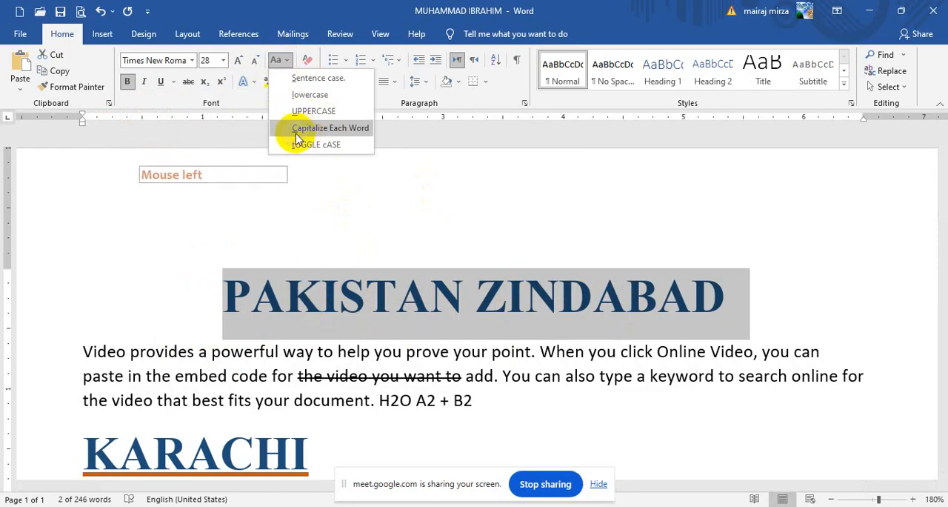
left_click(332, 130)
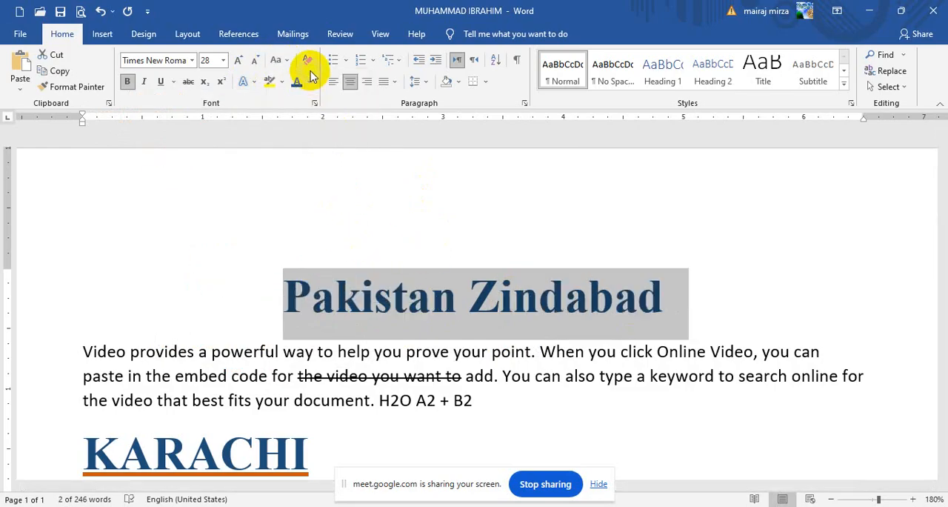
Step: Apply tOGGLE cASE to the title and switch it back to UPPERCASE
left_click(285, 62)
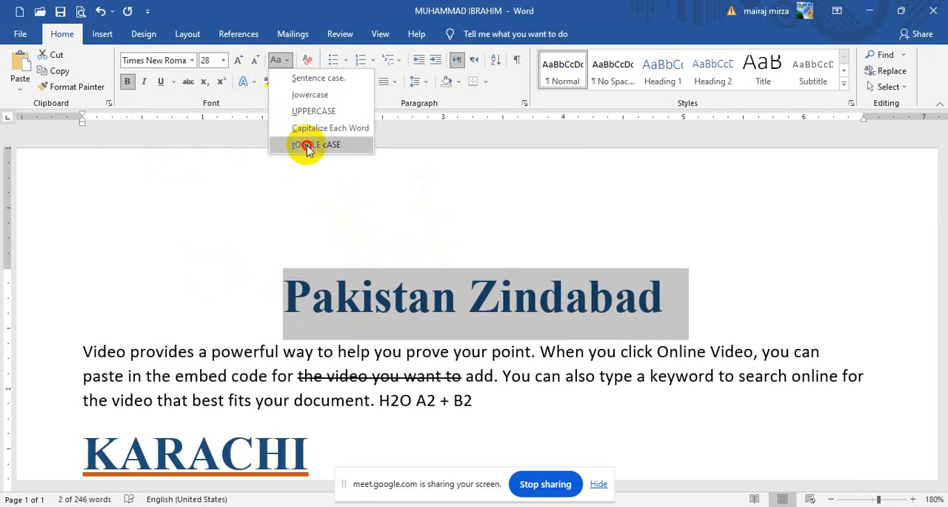
left_click(304, 145)
left_click(278, 60)
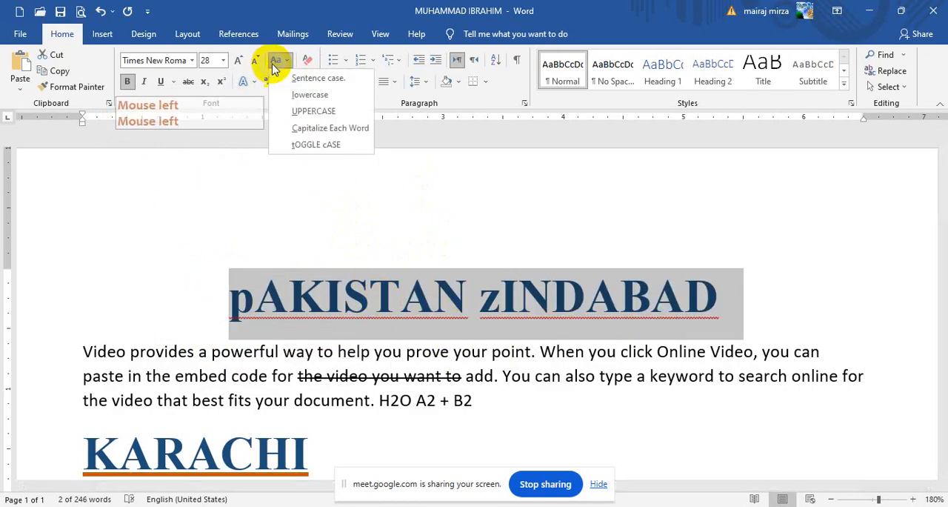
left_click(304, 111)
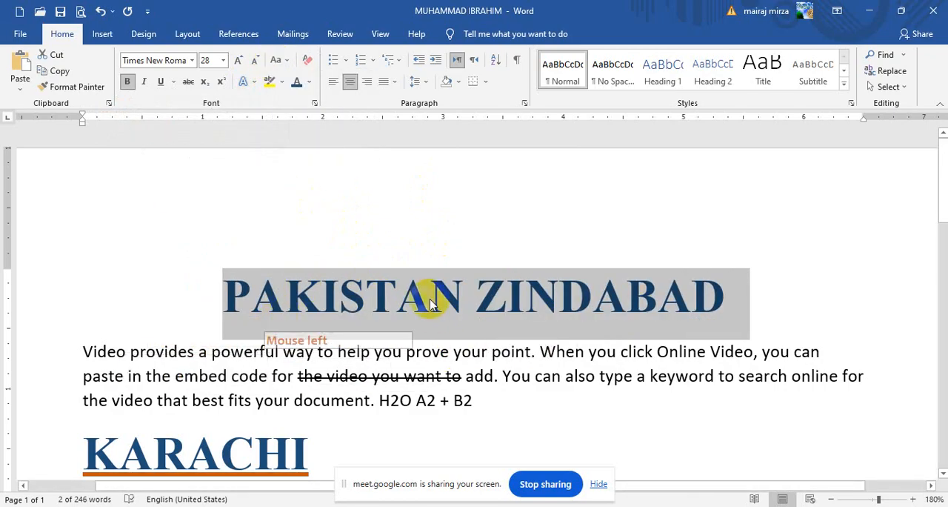
Step: Reselect the whole title and change its case to Sentence case, followed by lowercase
left_click(278, 61)
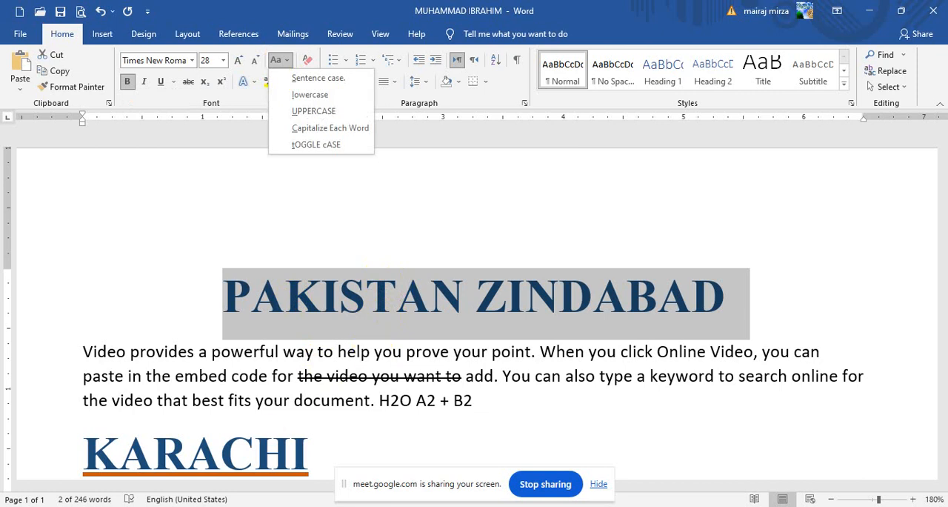
left_click(284, 290)
left_click(237, 292)
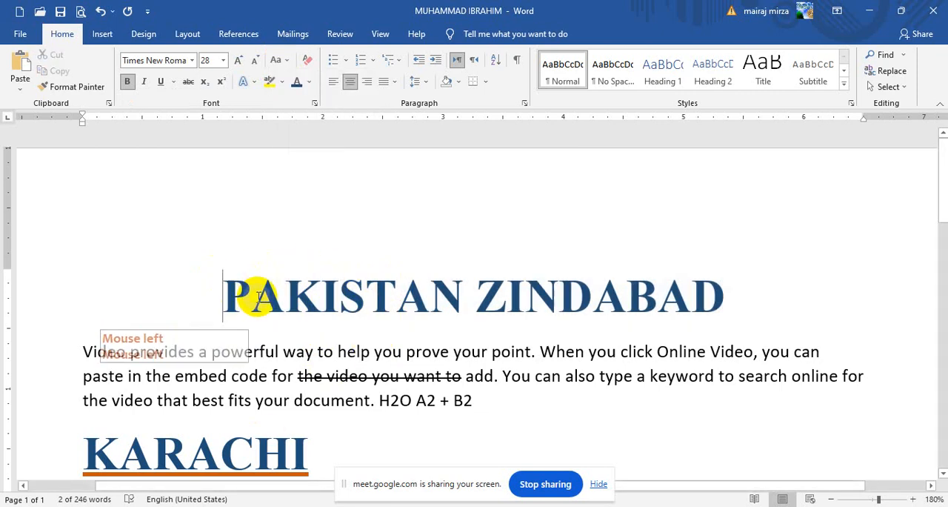
triple_click(684, 278)
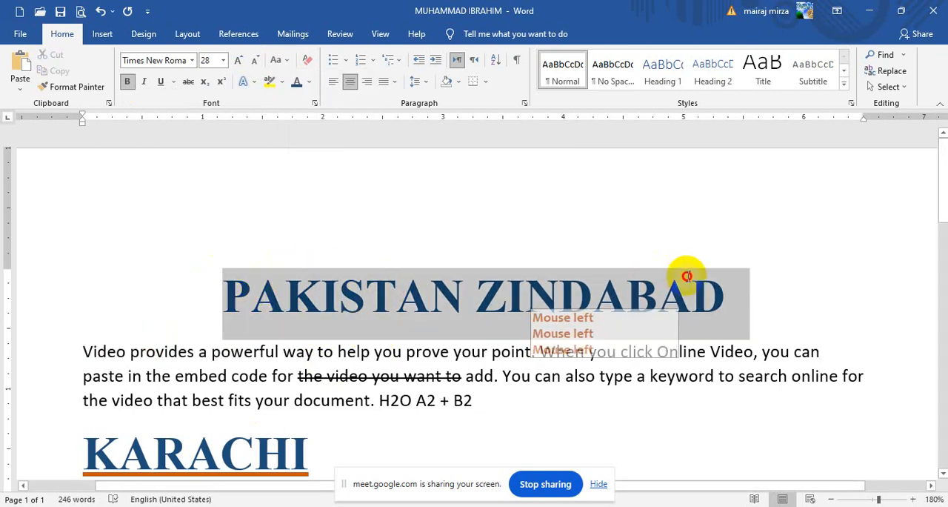
left_click(276, 59)
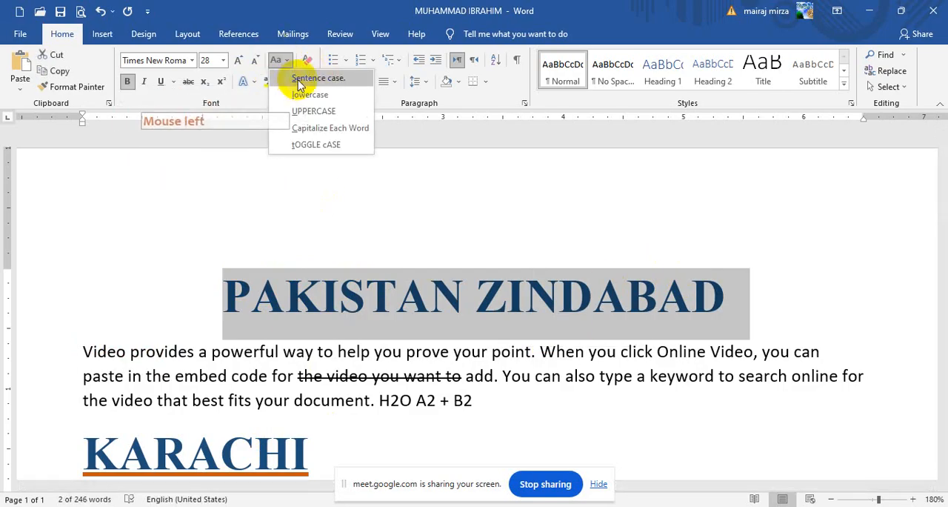
left_click(299, 83)
left_click(278, 60)
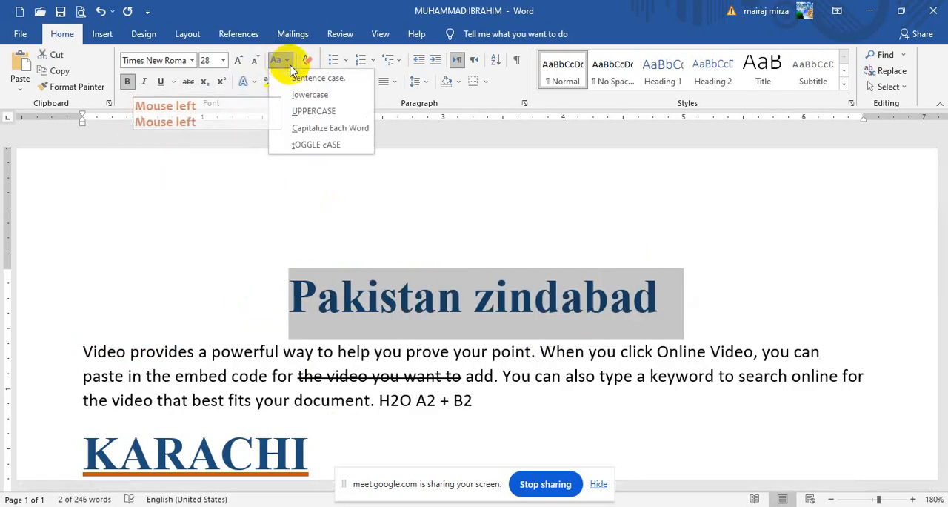
left_click(304, 95)
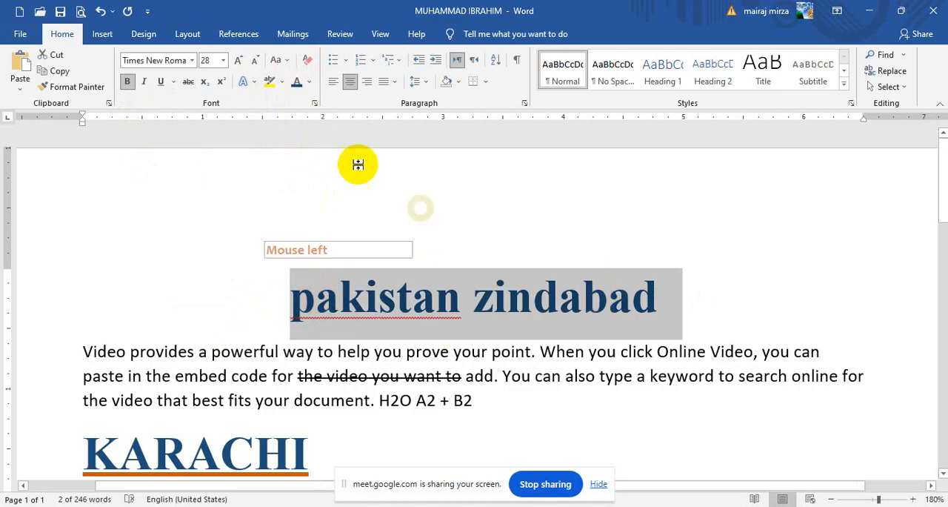
Step: Set the selected title to UPPERCASE again, followed by Capitalize Each Word
left_click(276, 60)
left_click(298, 107)
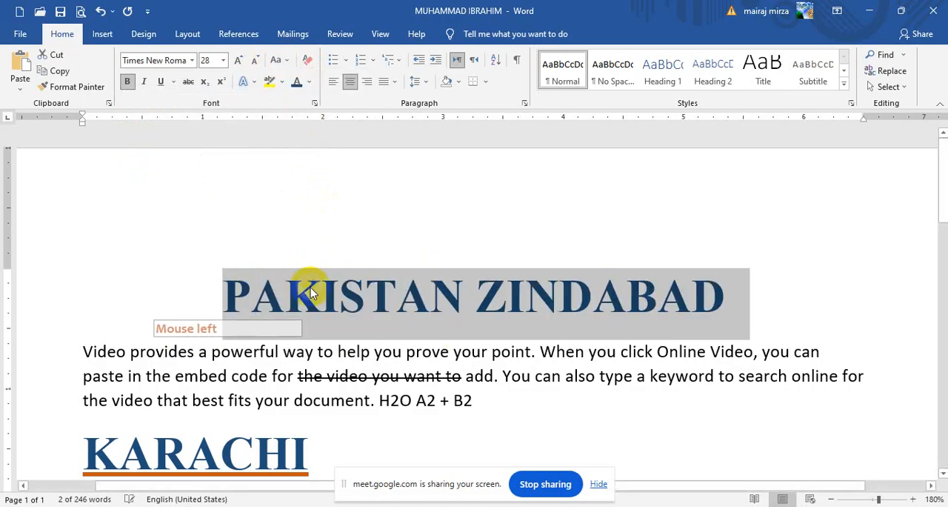
left_click(278, 60)
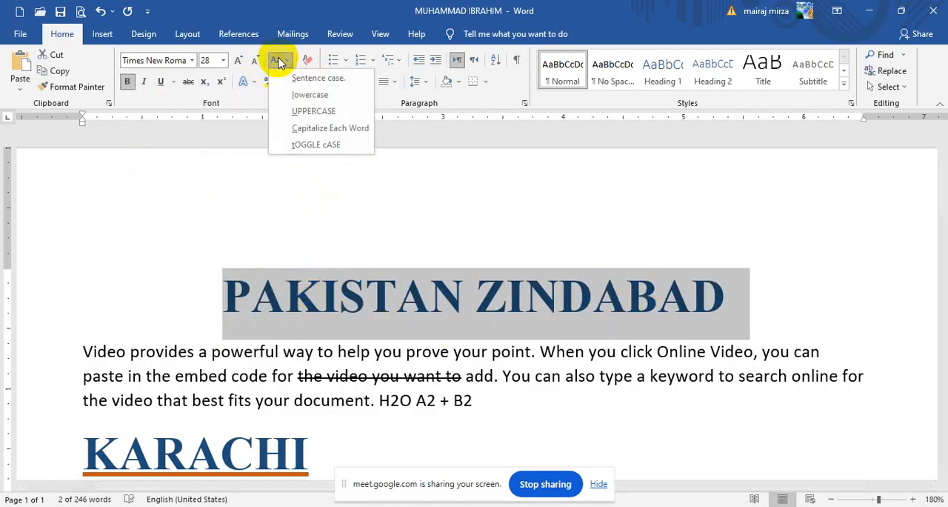
left_click(314, 132)
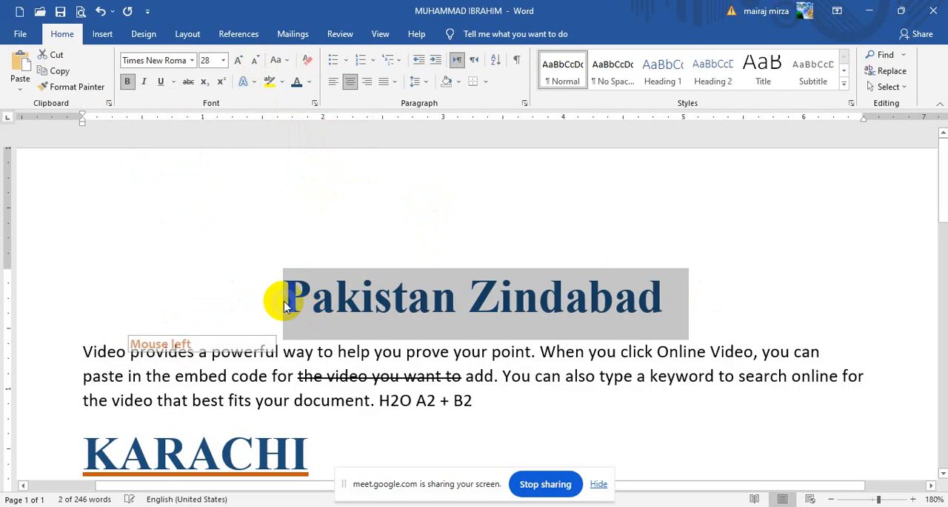
Step: Toggle the case of the title's letters and finish with UPPERCASE
left_click(278, 63)
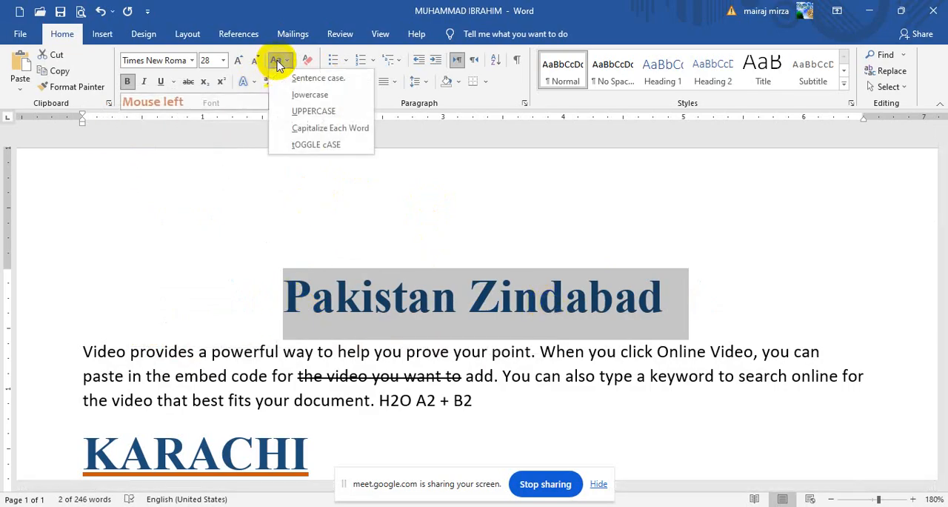
left_click(326, 144)
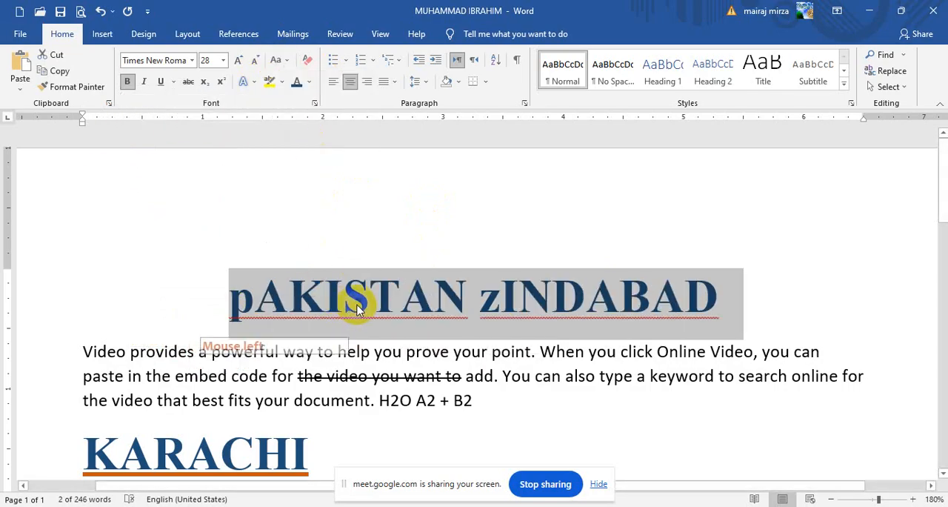
left_click(278, 60)
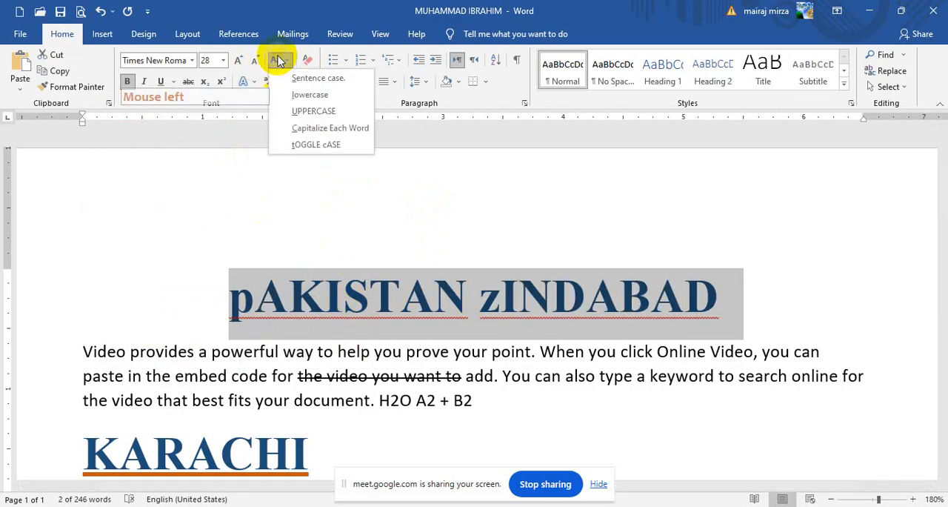
left_click(311, 114)
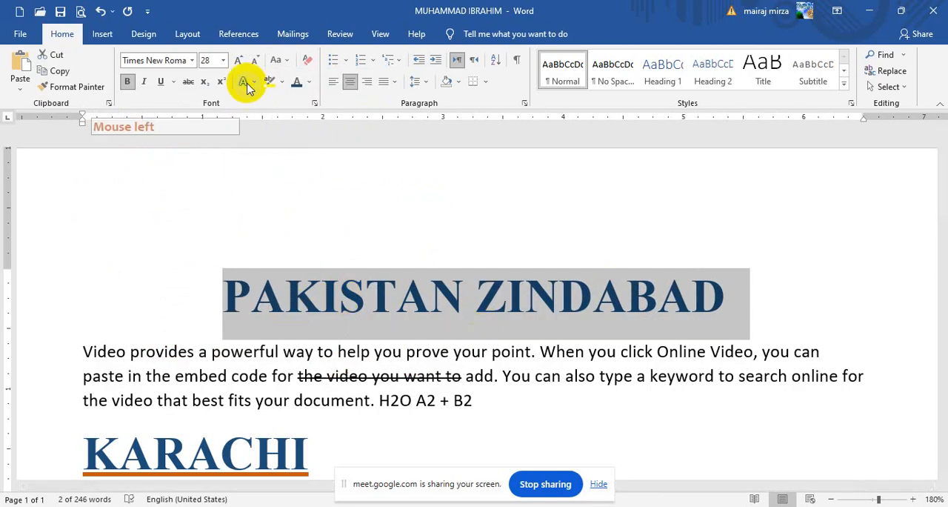
left_click(278, 63)
left_click(277, 60)
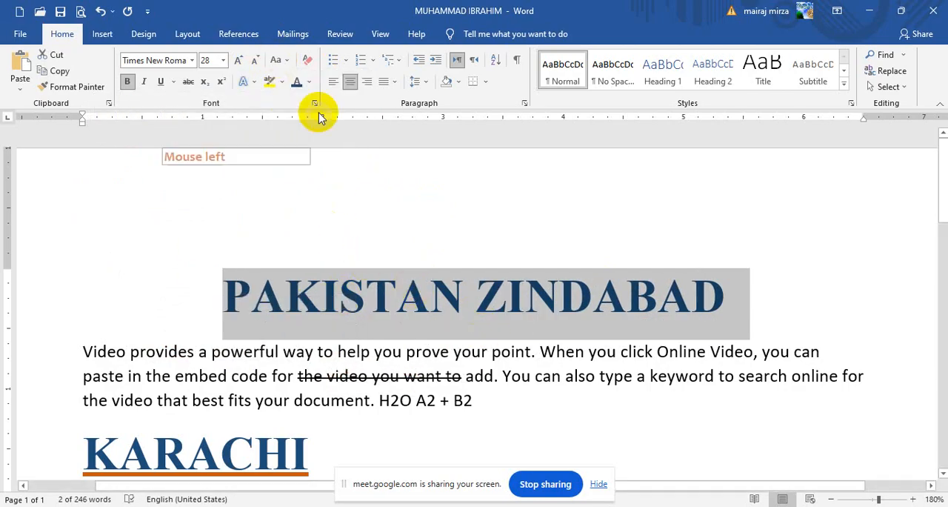
left_click(281, 62)
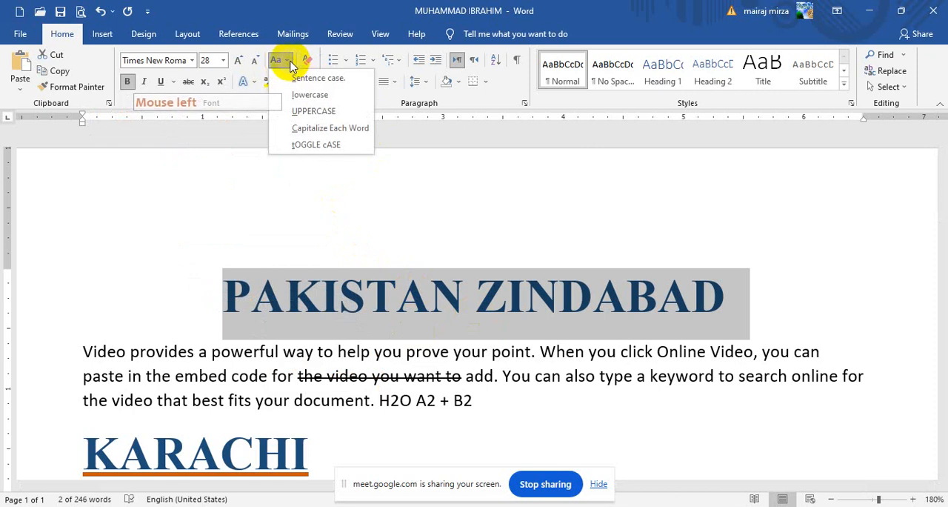
left_click(289, 62)
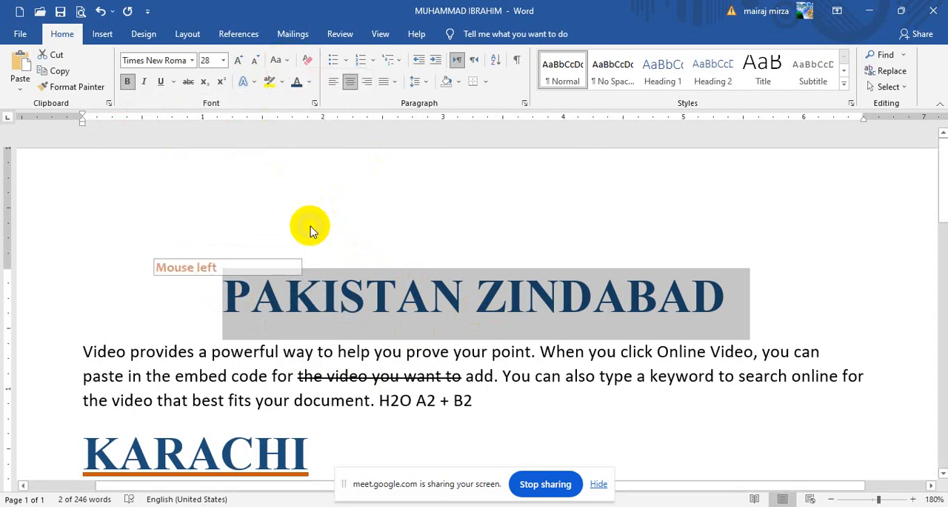
left_click(18, 89)
left_click(17, 81)
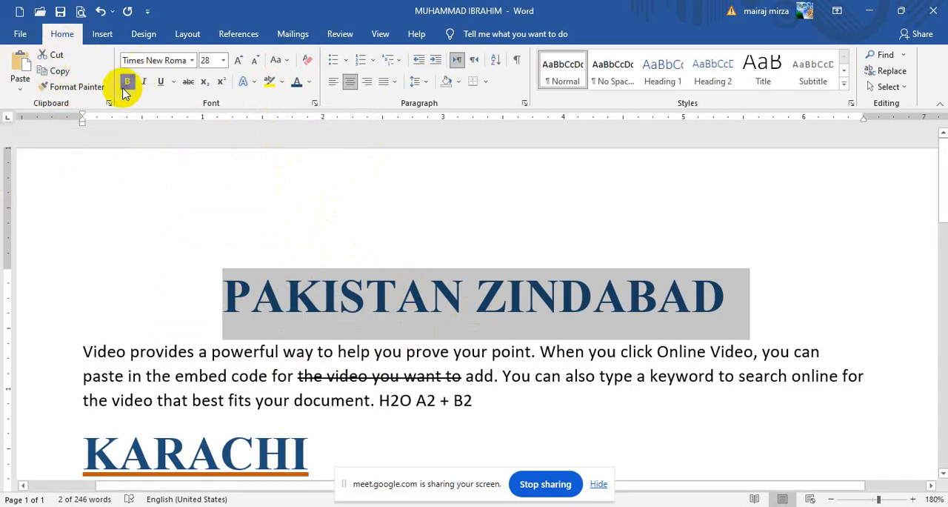
left_click(175, 83)
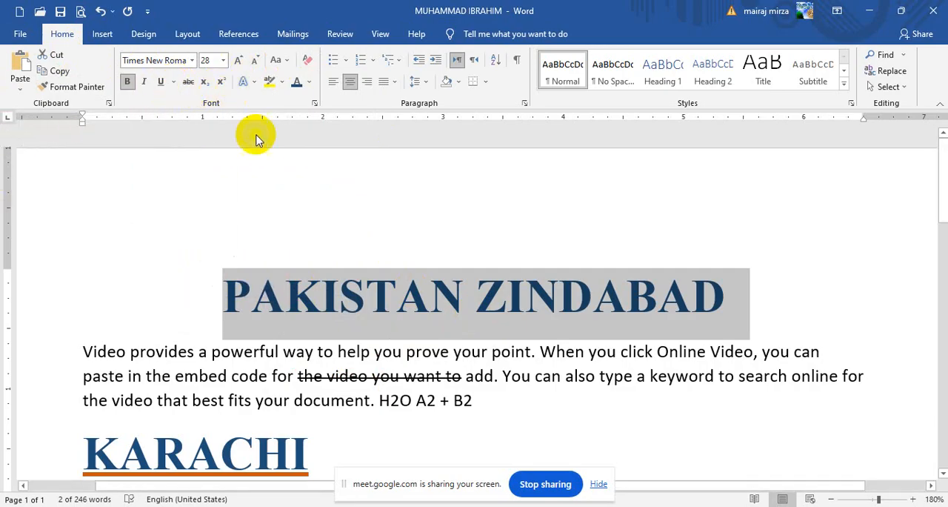
Step: Change the PAKISTAN ZINDABAD title's font to Arial Black and highlight its text in yellow
left_click(195, 61)
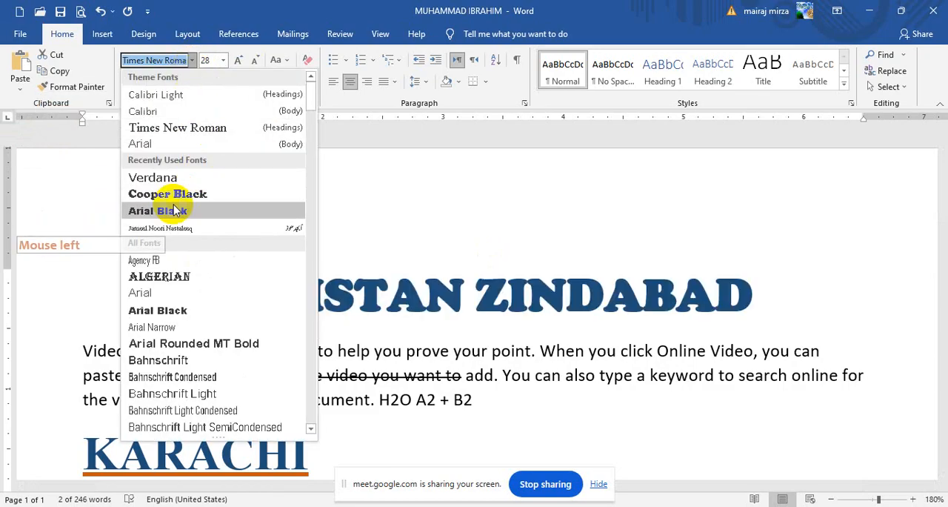
left_click(163, 213)
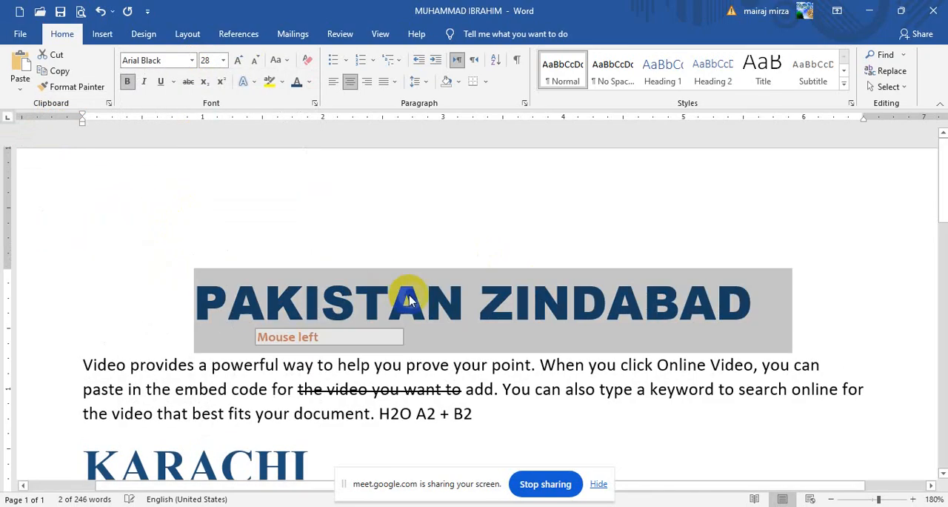
left_click(282, 83)
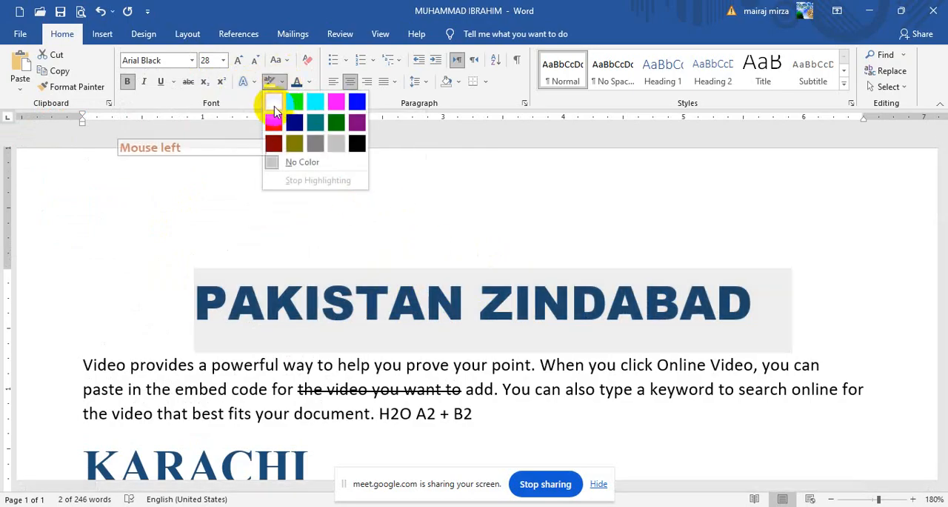
left_click(274, 102)
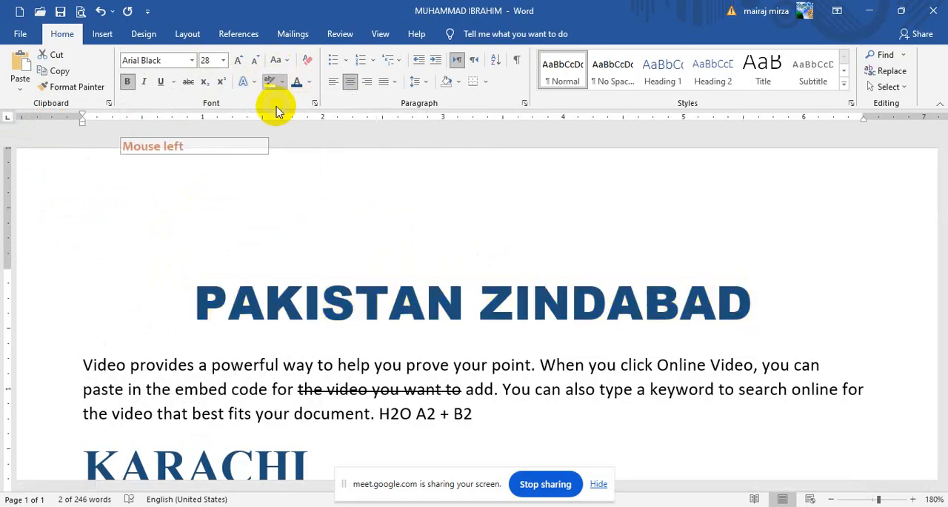
left_click(383, 340)
scroll(475, 318, "down", 3)
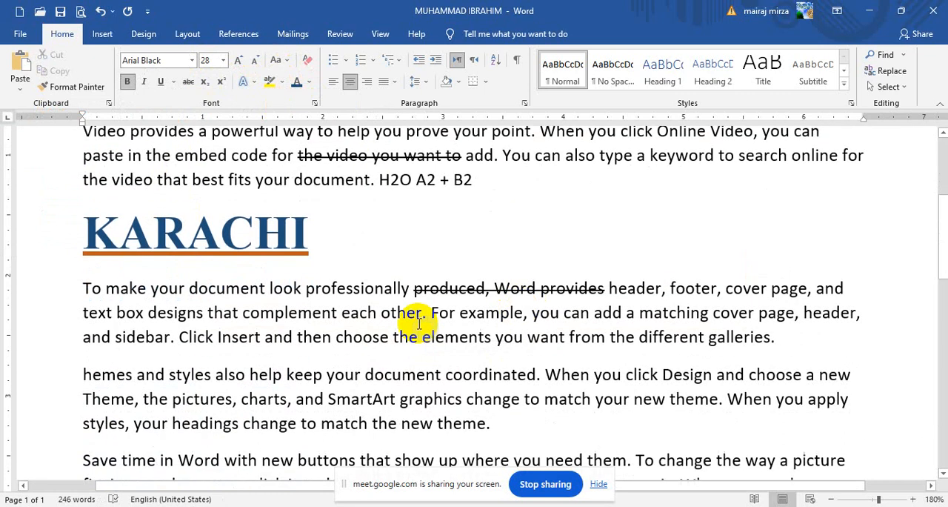
scroll(304, 280, "up", 1)
scroll(295, 281, "up", 1)
Step: Highlight the KARACHI heading in bright green
left_click_drag(109, 346, 380, 323)
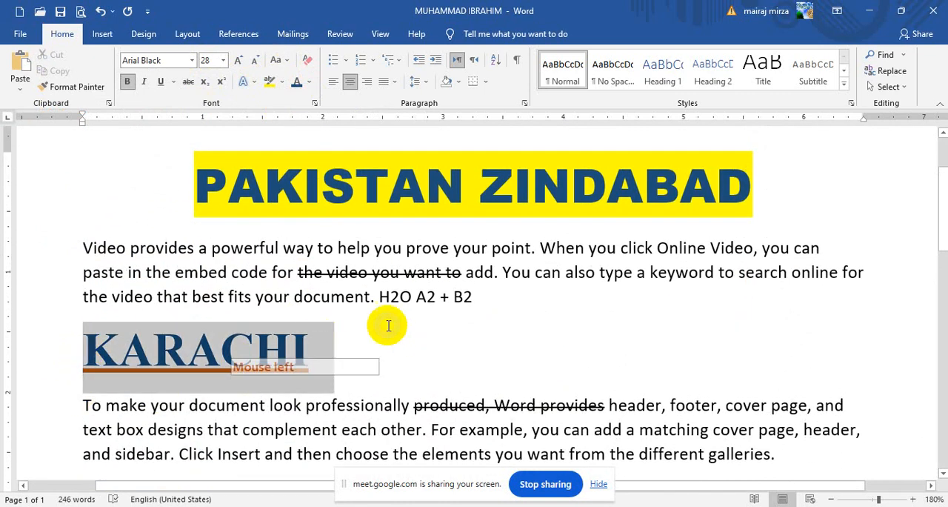
left_click(283, 82)
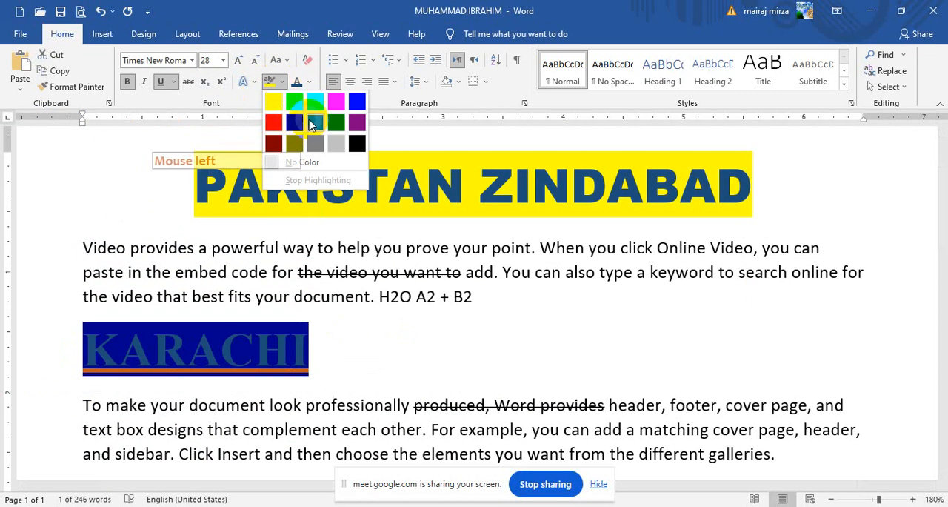
left_click(292, 97)
left_click(330, 394)
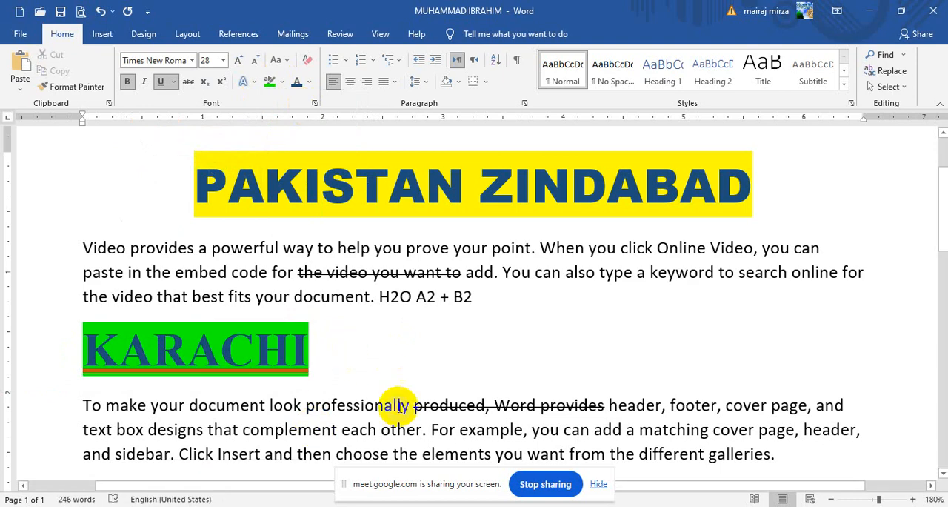
left_click(400, 402)
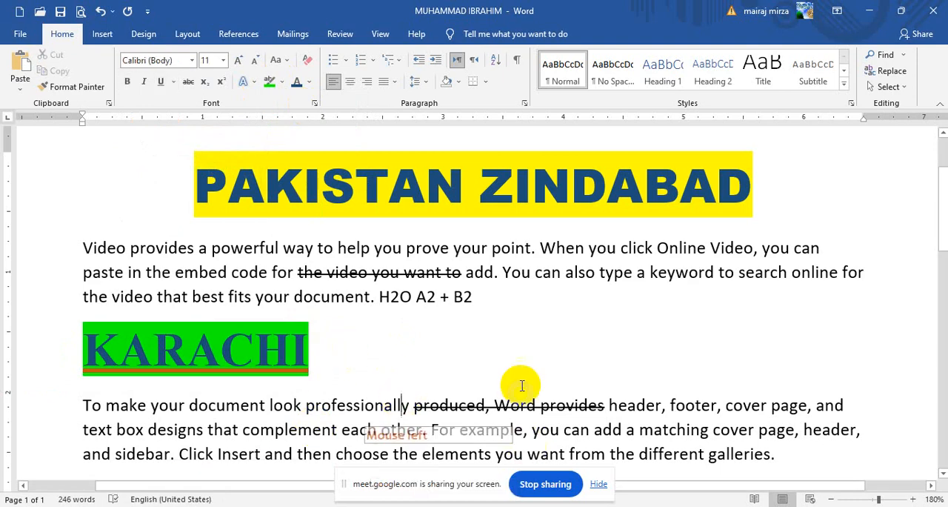
Step: Remove the text highlighting from the PAKISTAN ZINDABAD title and the KARACHI heading
left_click_drag(201, 181, 669, 183)
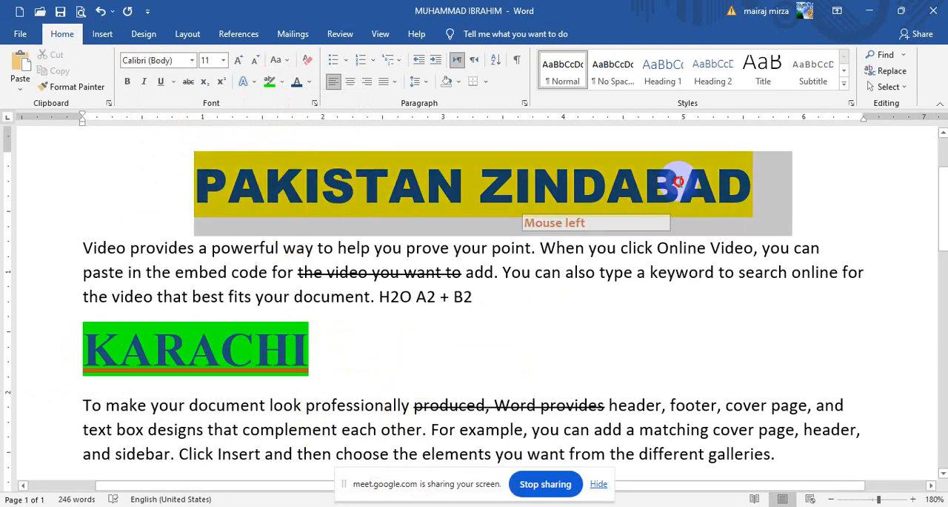
left_click(282, 83)
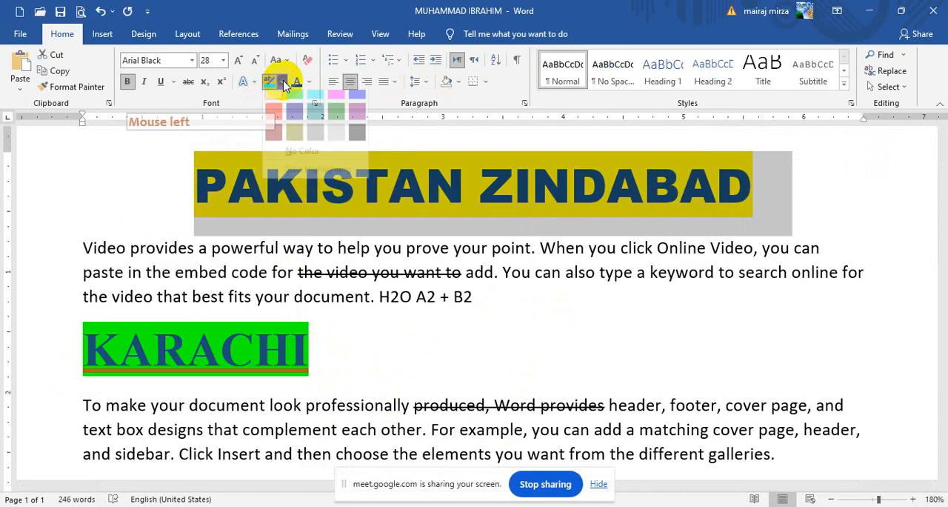
left_click(303, 165)
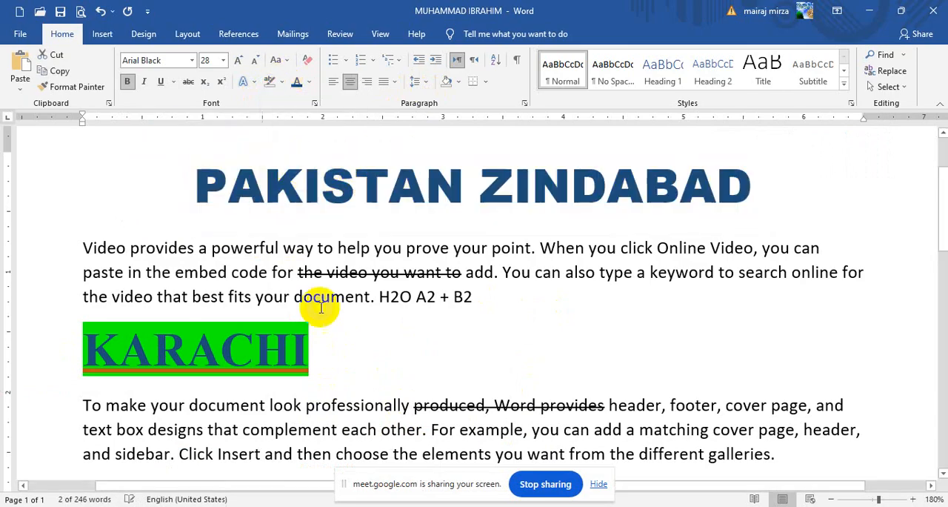
left_click(424, 405)
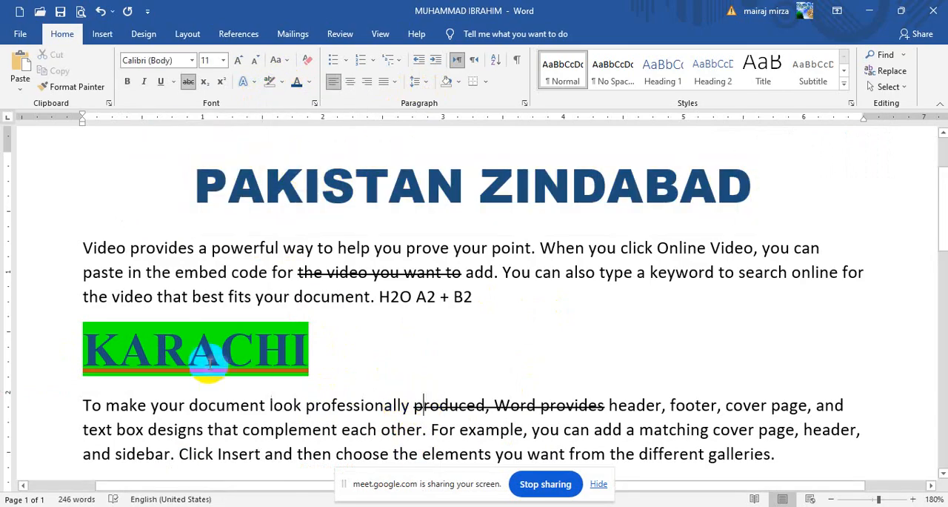
left_click(85, 344)
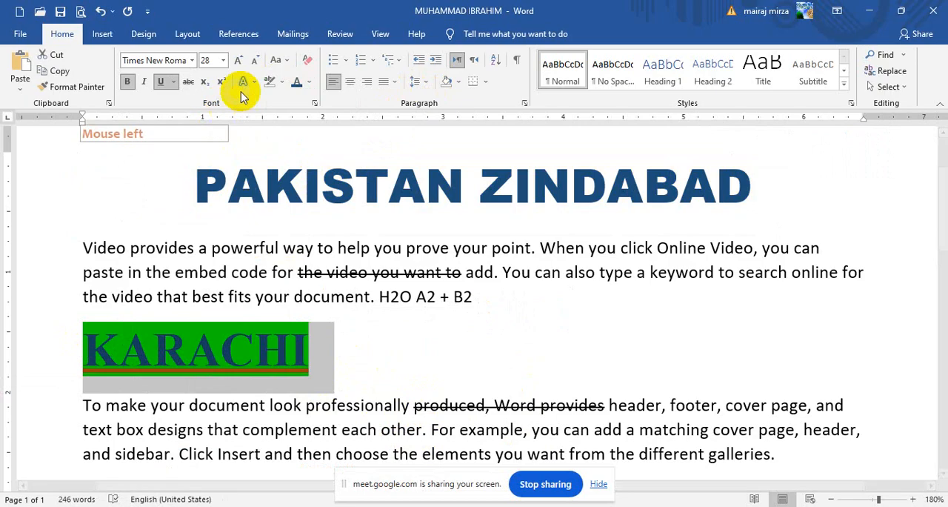
left_click(285, 83)
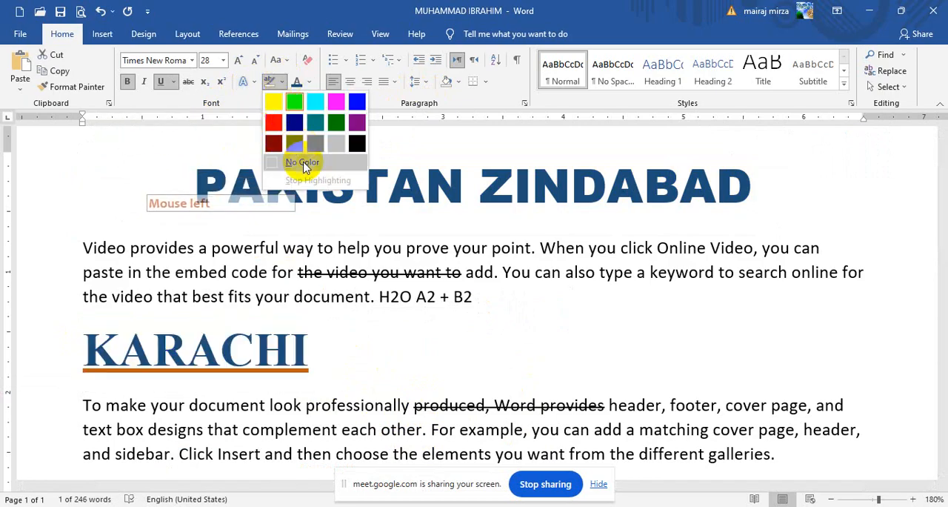
left_click(303, 164)
left_click(424, 258)
Step: Apply the preset text effect with light orange fill and orange outline to the PAKISTAN ZINDABAD title
scroll(424, 258, "up", 3)
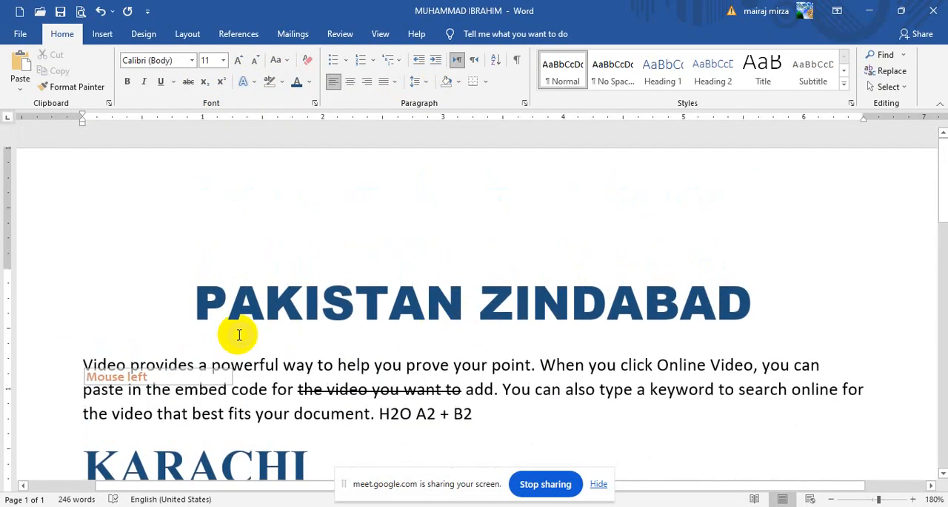
left_click_drag(195, 300, 844, 294)
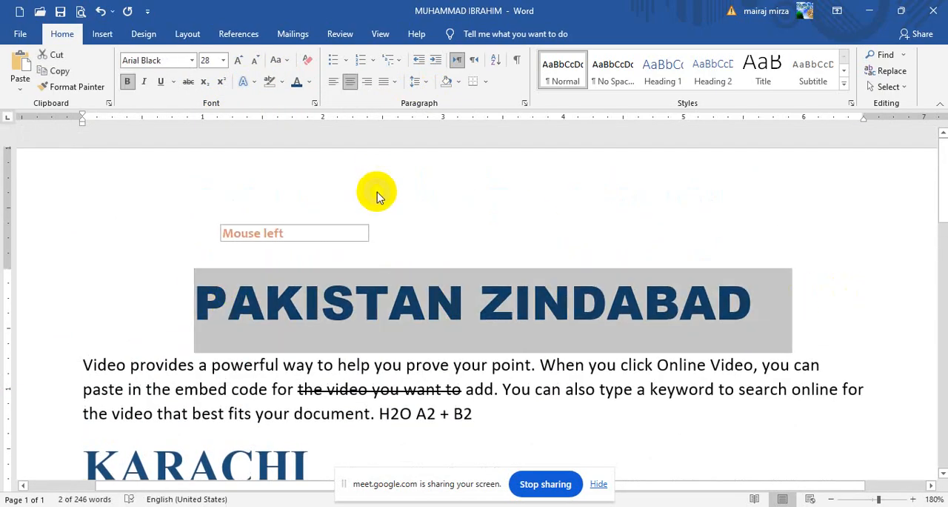
left_click(282, 66)
left_click(280, 63)
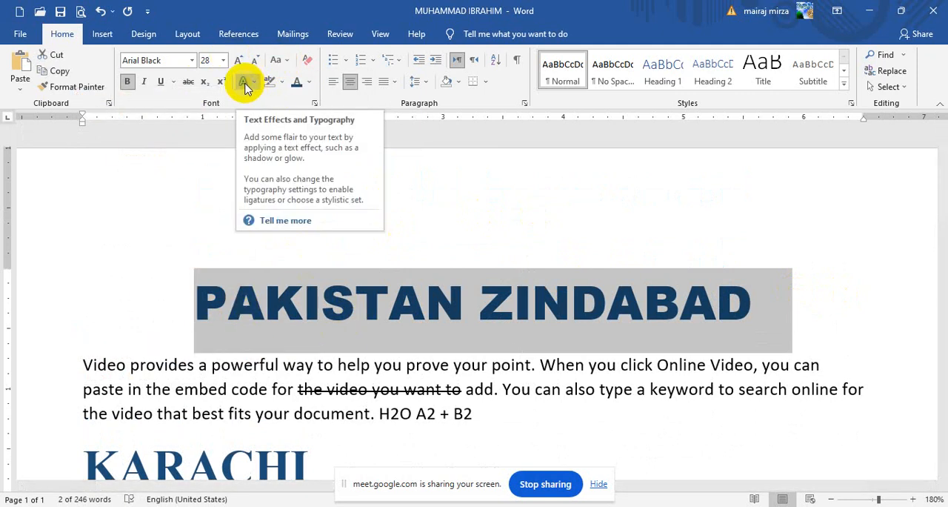
left_click(246, 84)
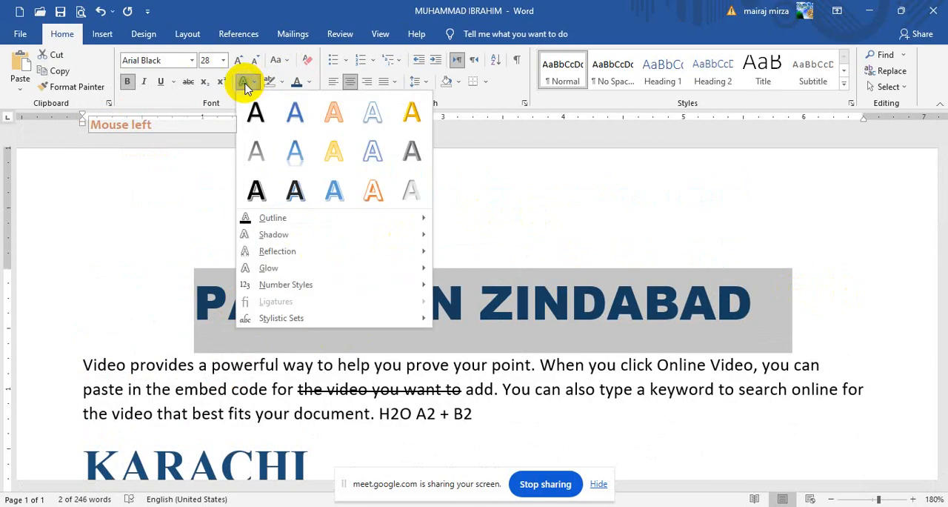
left_click(332, 120)
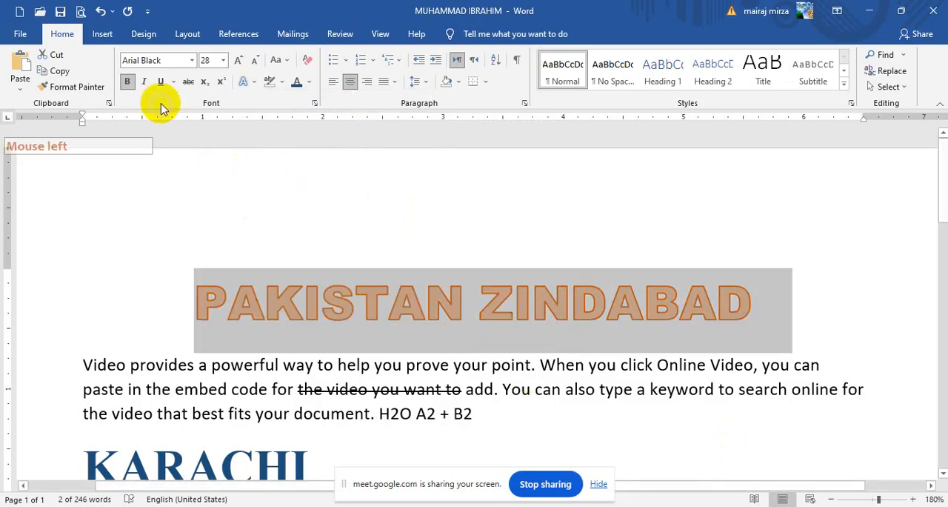
Step: Enlarge the selected title to 48 pt and change its font colour to light blue
left_click(238, 60)
left_click(238, 60)
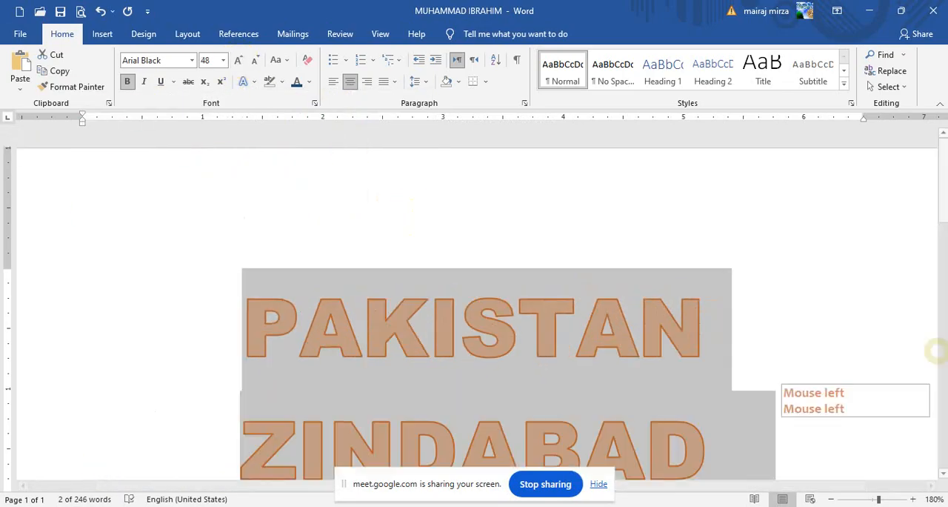
left_click_drag(942, 190, 942, 223)
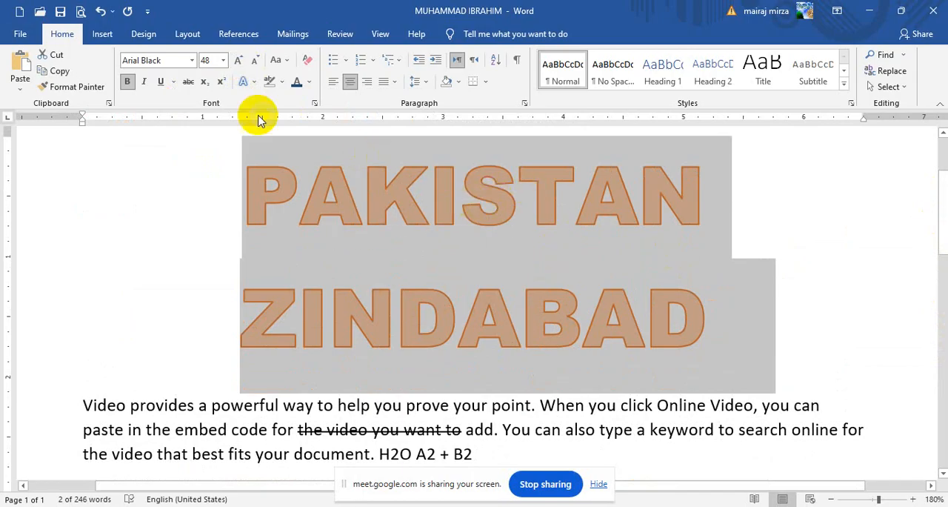
left_click(310, 82)
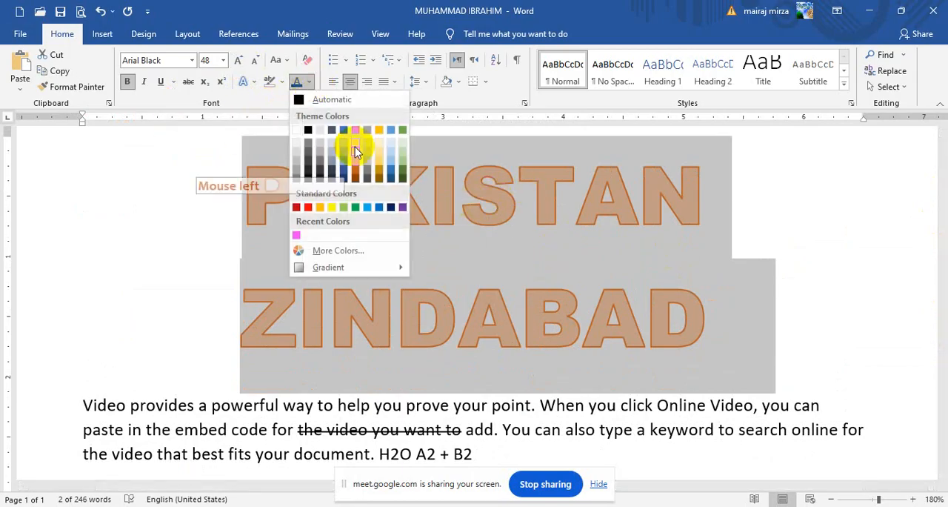
left_click(393, 169)
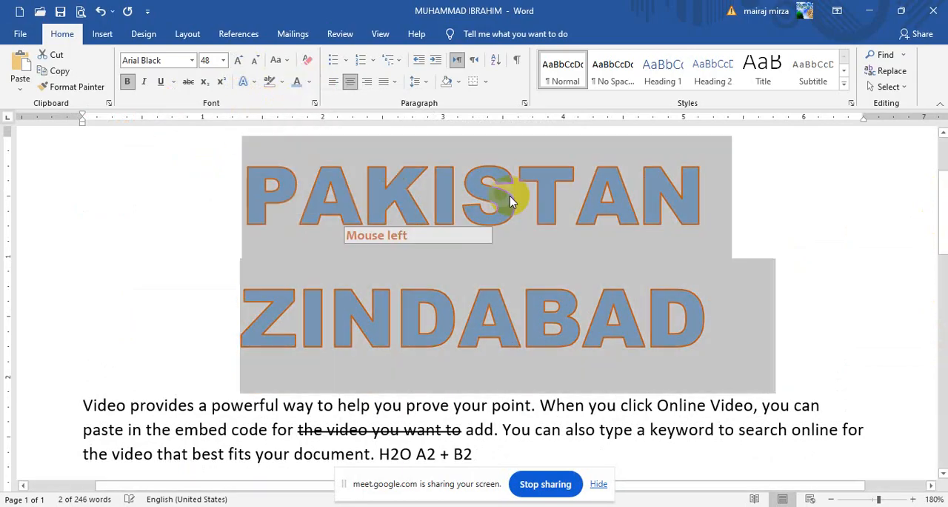
Step: Set the outline weight of the title's lettering to 2¼ pt
left_click(246, 82)
mouse_move(272, 217)
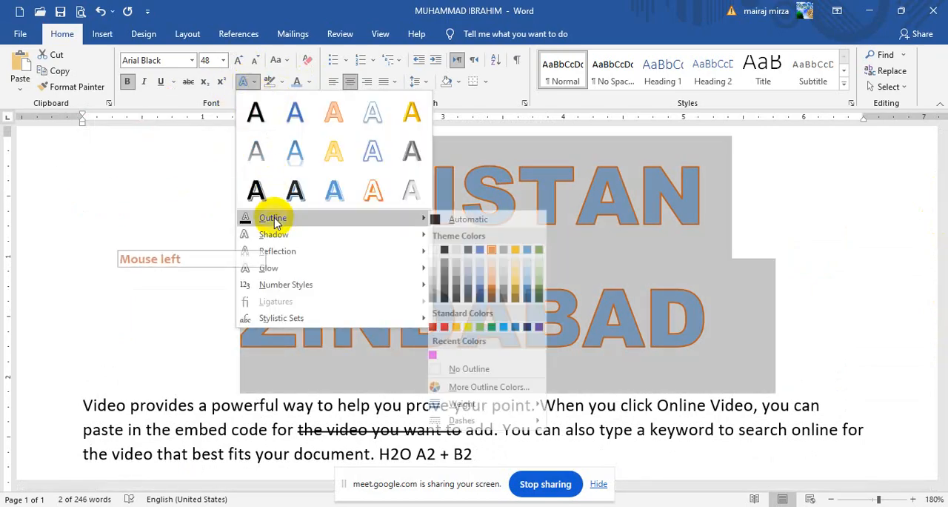
mouse_move(474, 403)
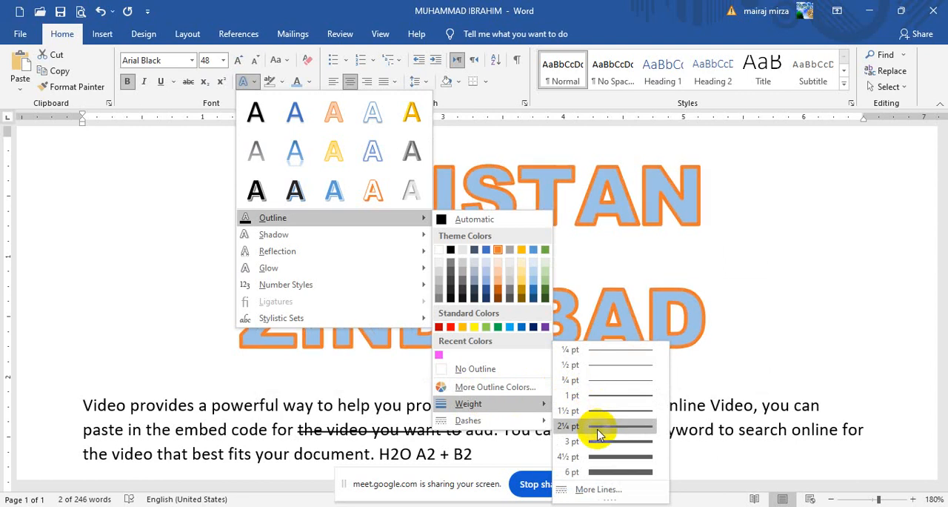
left_click(597, 428)
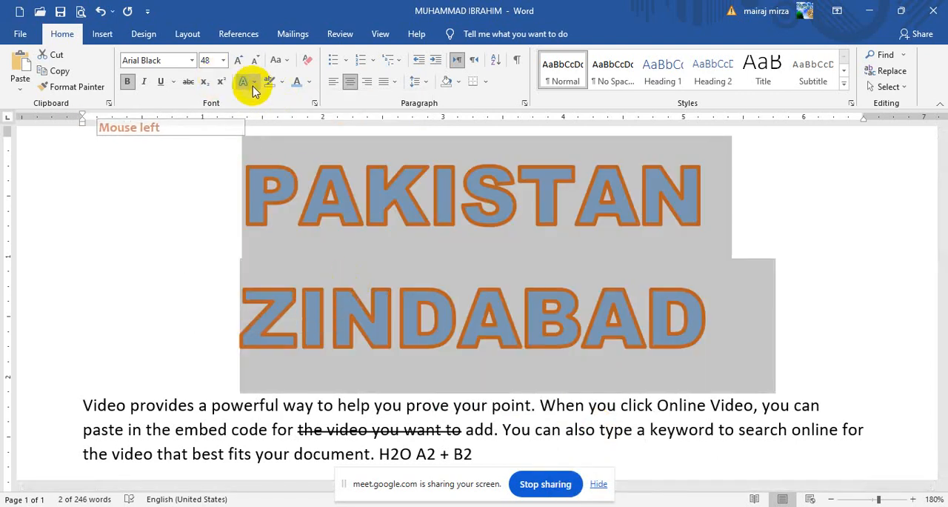
Step: Change the title's text outline colour to dark blue
left_click(250, 83)
left_click(274, 216)
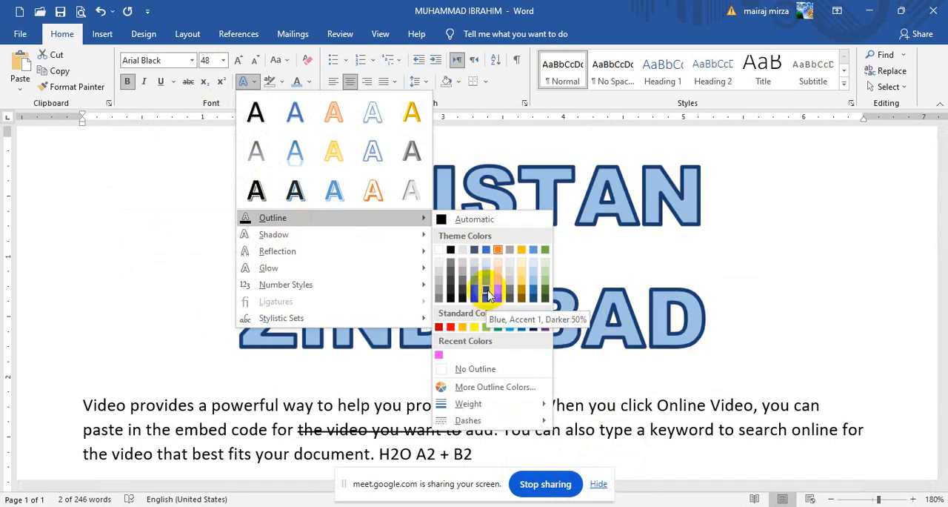
left_click(488, 295)
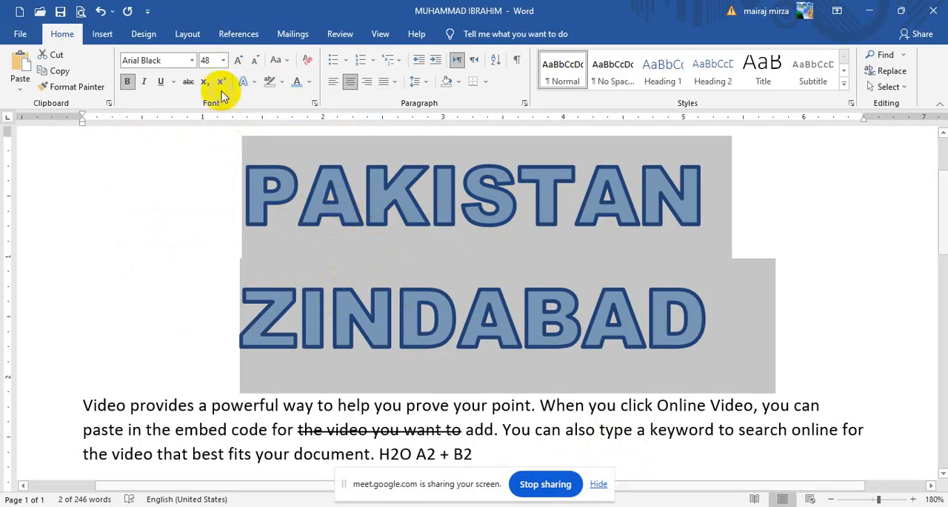
Step: Give the title's text outline a dotted dash style
left_click(244, 82)
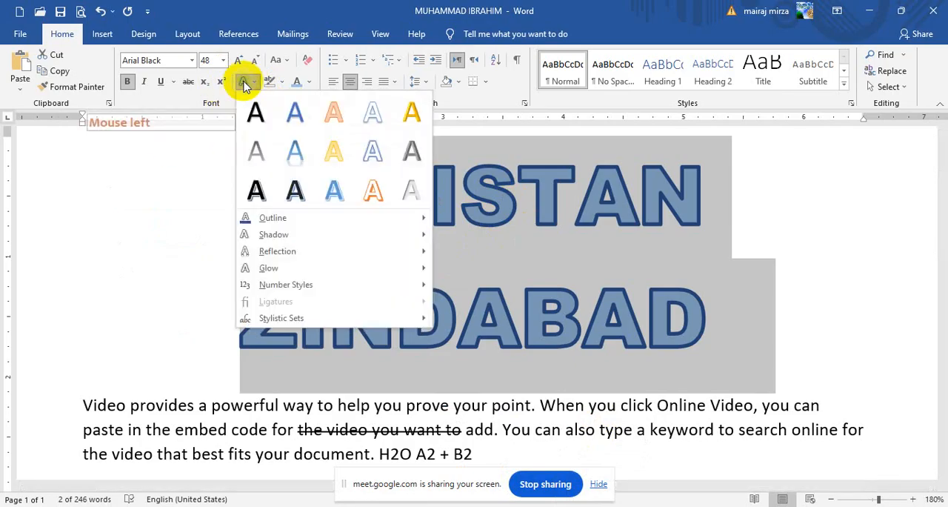
mouse_move(282, 220)
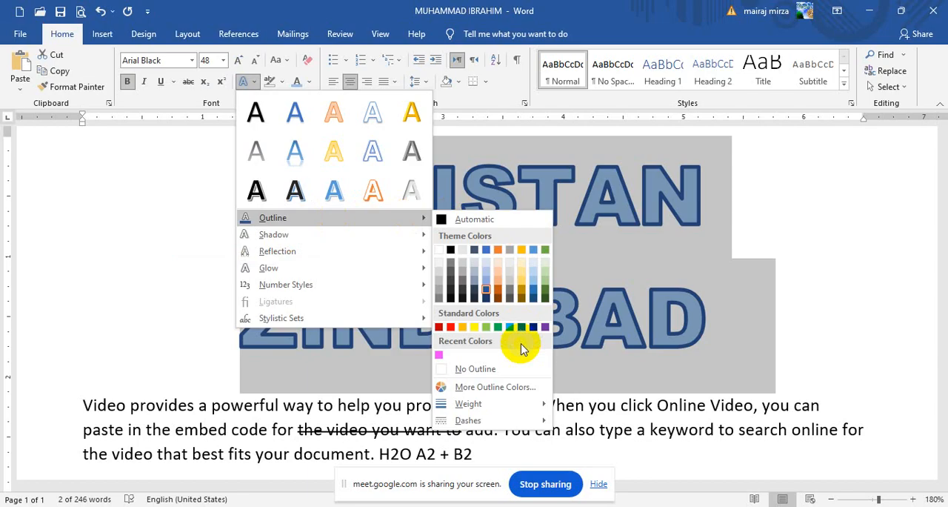
mouse_move(489, 401)
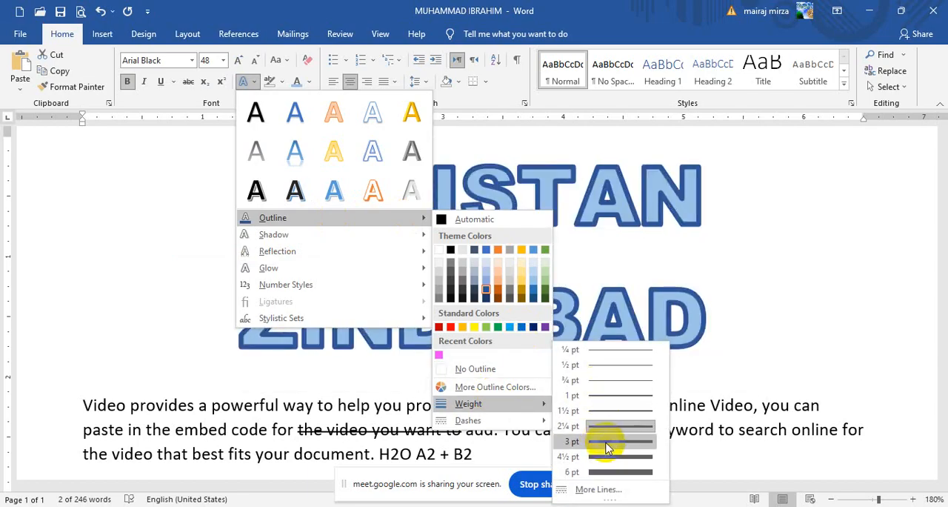
mouse_move(478, 422)
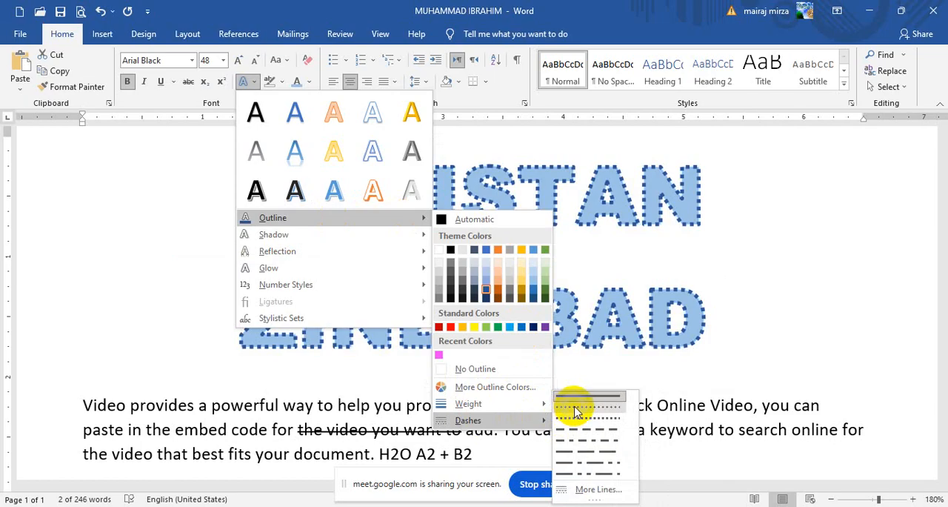
left_click(574, 412)
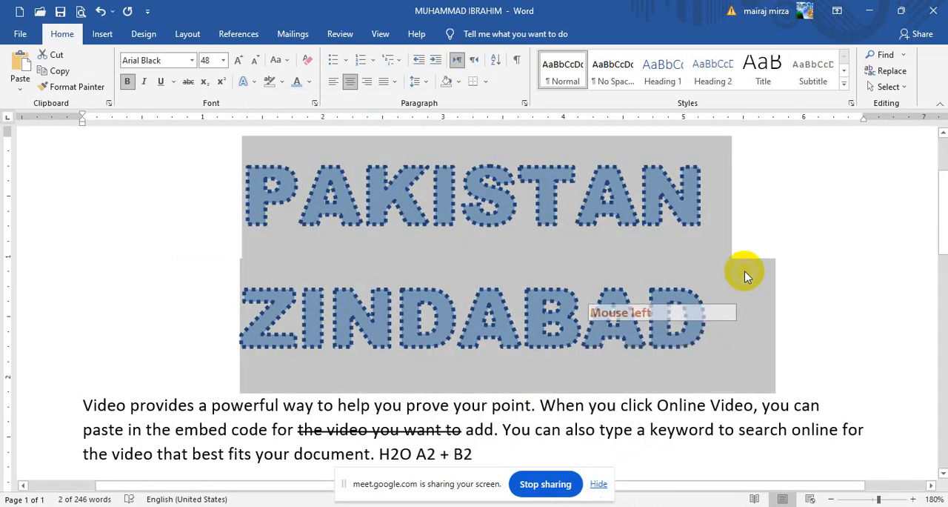
Step: Open the text effects choices for the selected title
left_click(244, 83)
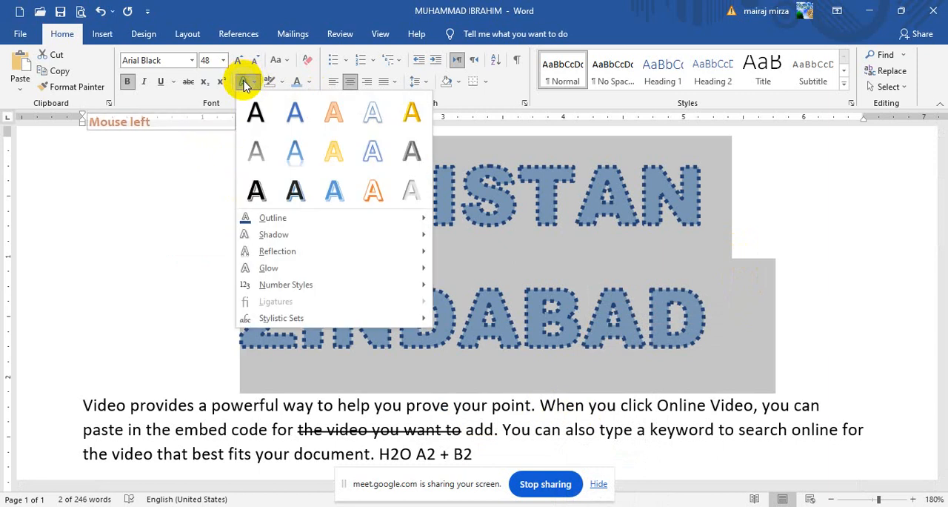
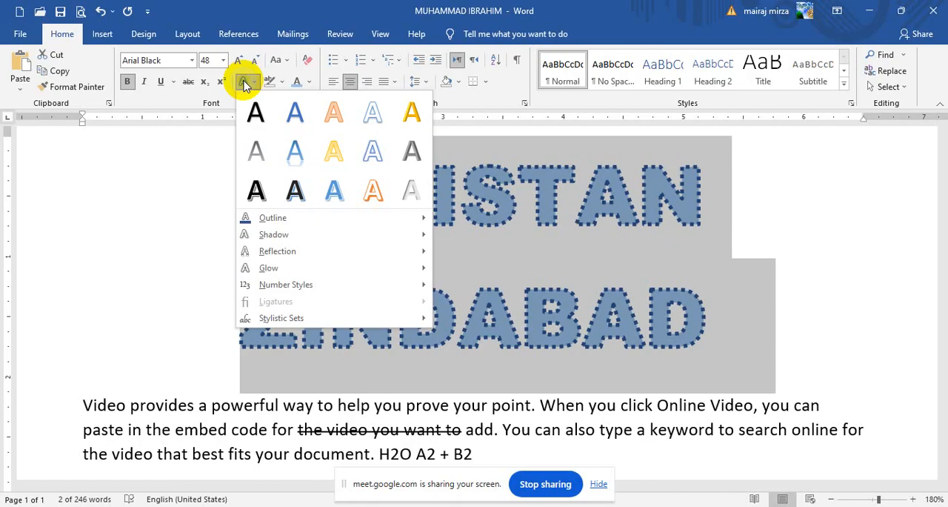
Step: Change the title's text outline to a solid line and set its weight to 3 pt
left_click(245, 85)
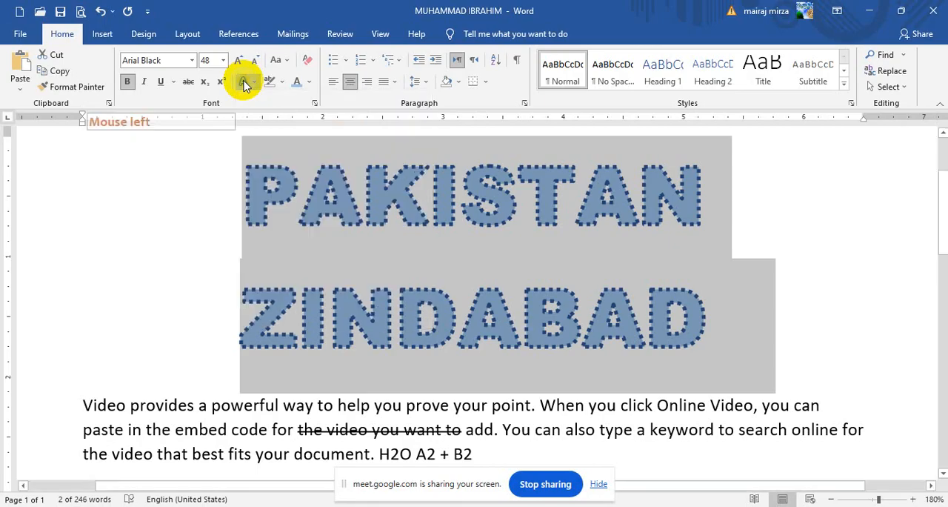
left_click(244, 84)
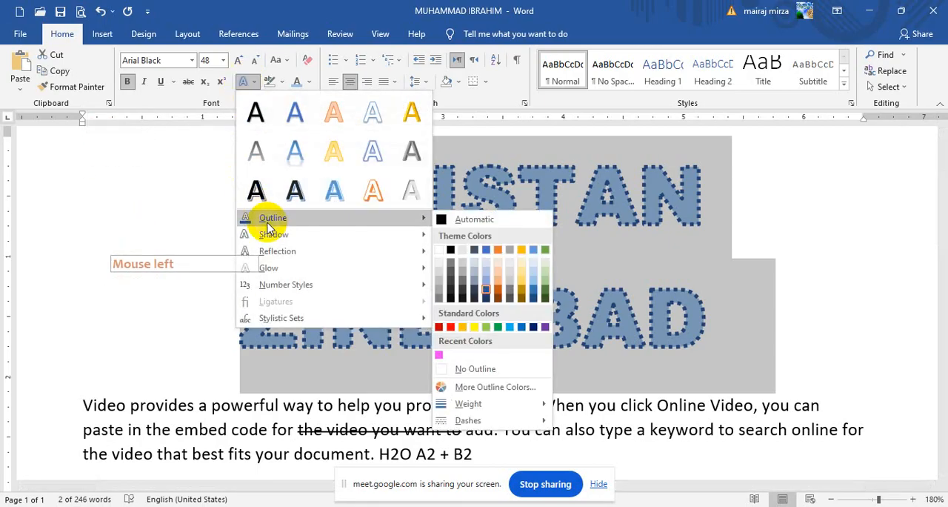
mouse_move(487, 420)
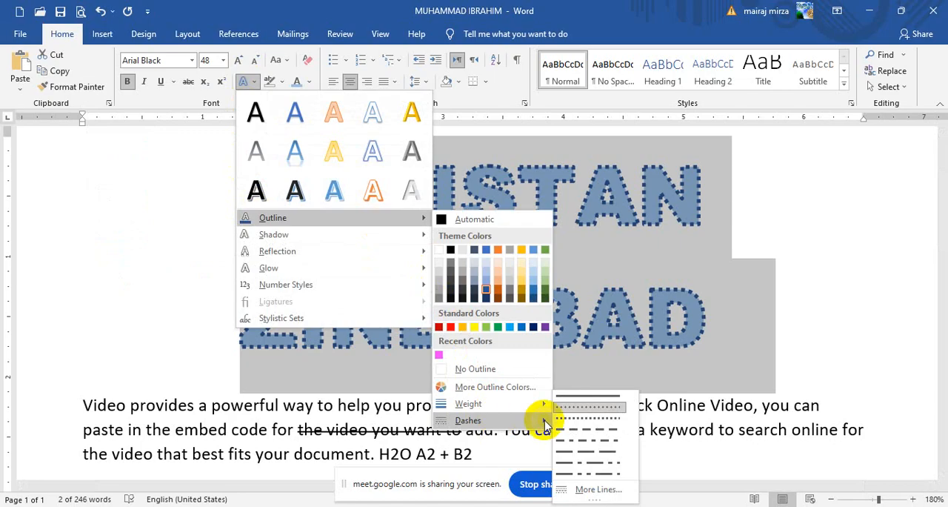
left_click(572, 403)
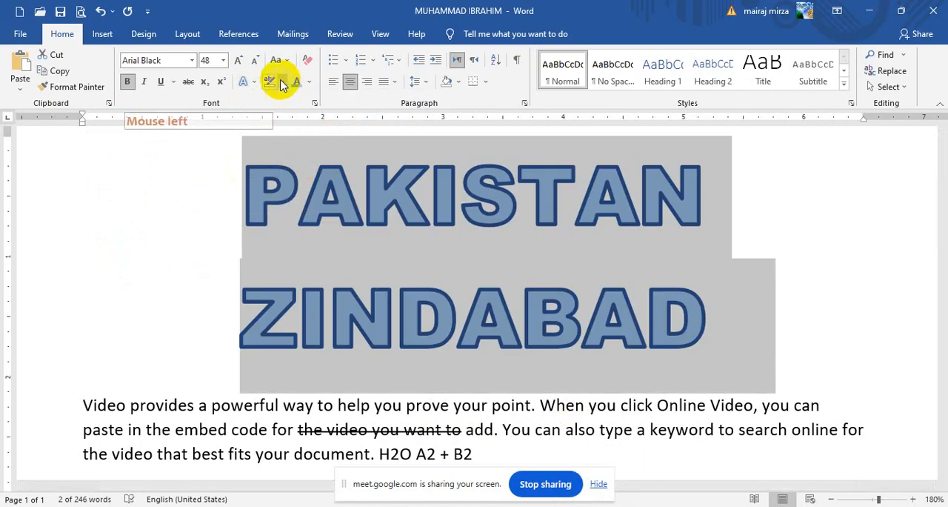
left_click(244, 81)
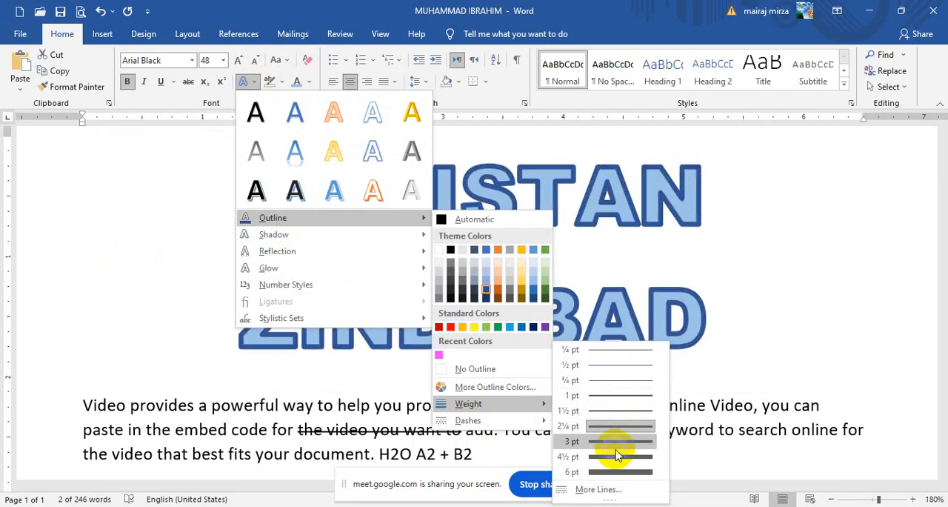
left_click(617, 439)
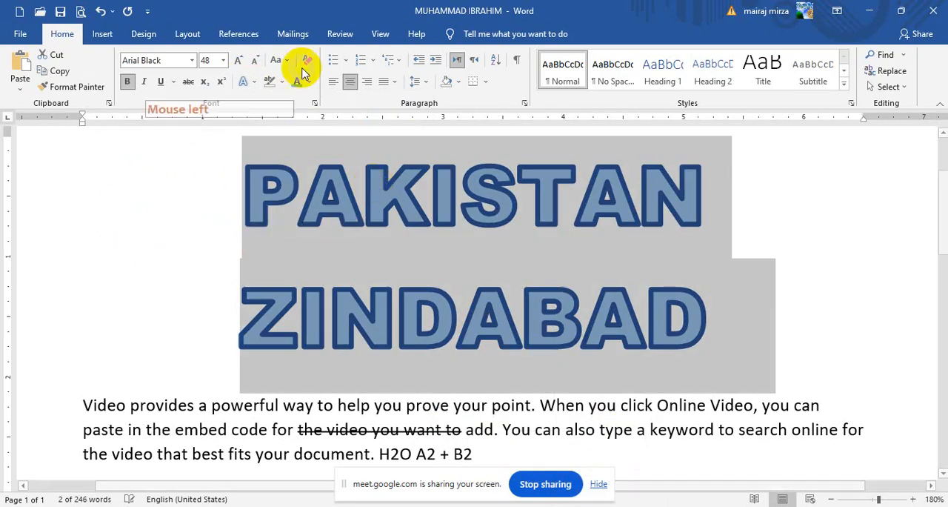
Step: Give the title's text outline a dash-dot style
left_click(249, 85)
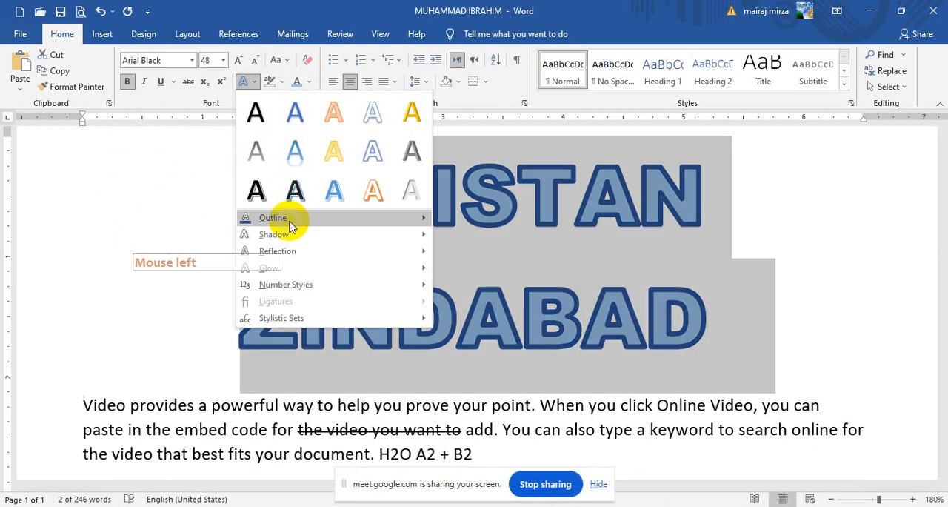
mouse_move(375, 217)
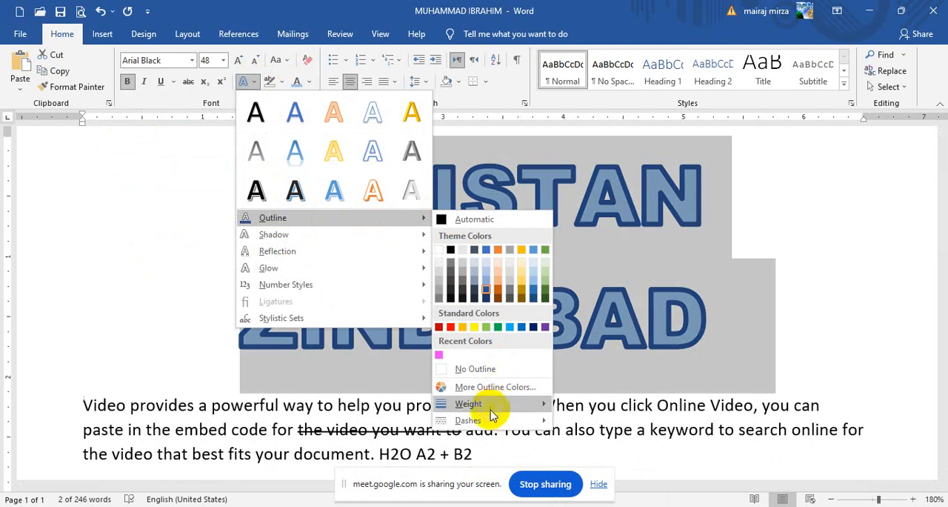
mouse_move(489, 421)
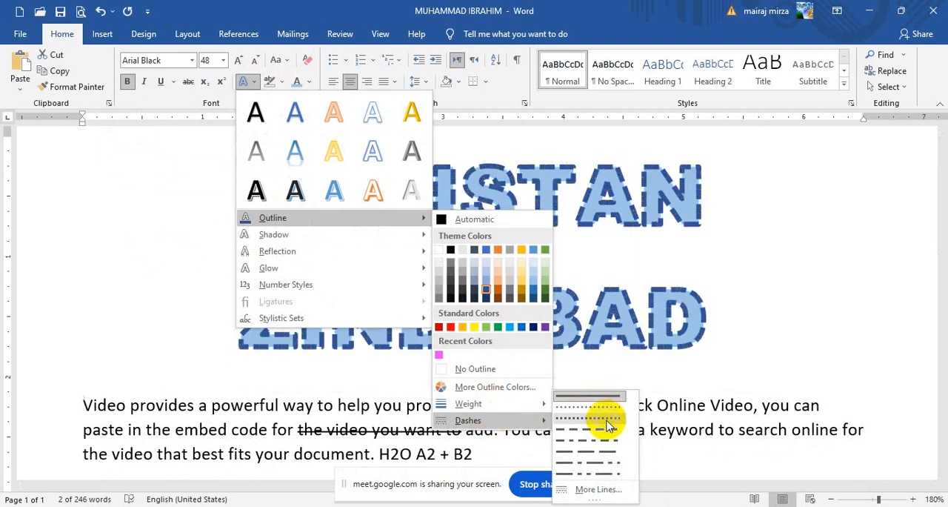
left_click(604, 433)
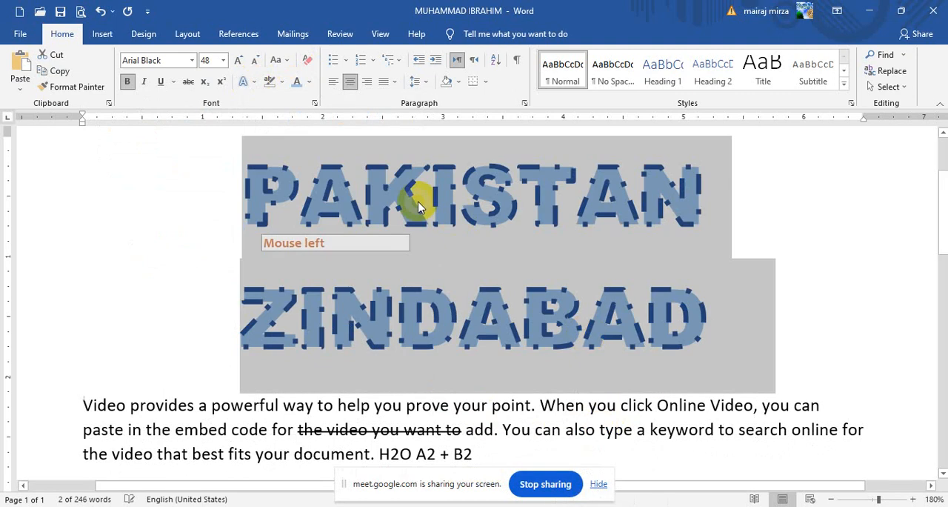
Step: Restore the Solid dash style on the title's text outline
left_click(245, 82)
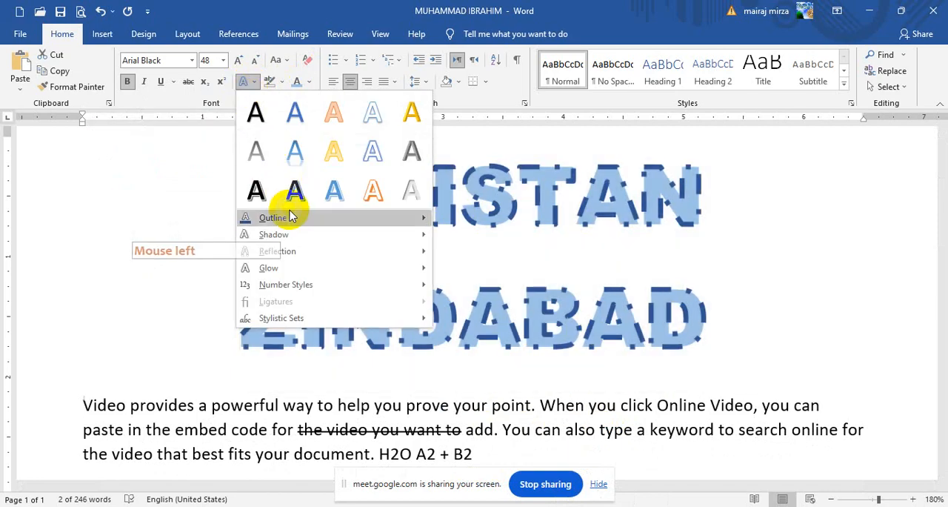
mouse_move(286, 222)
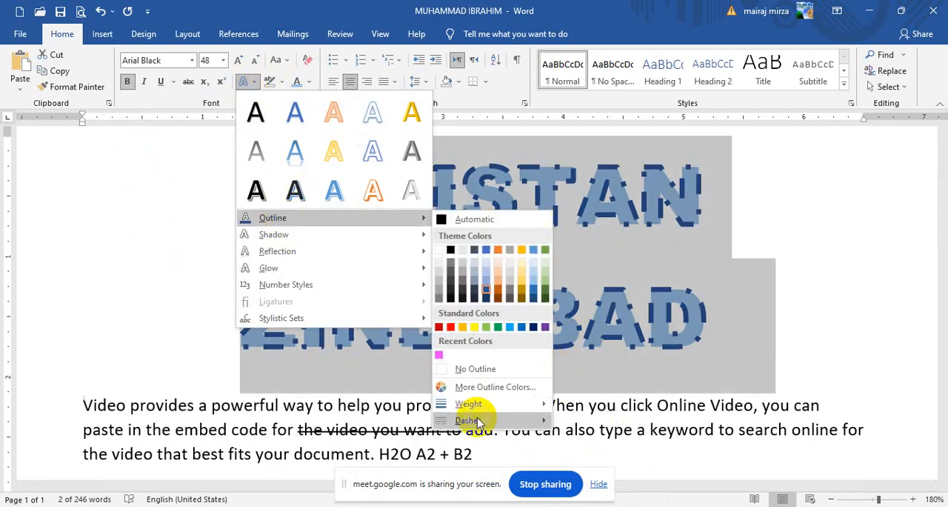
mouse_move(548, 420)
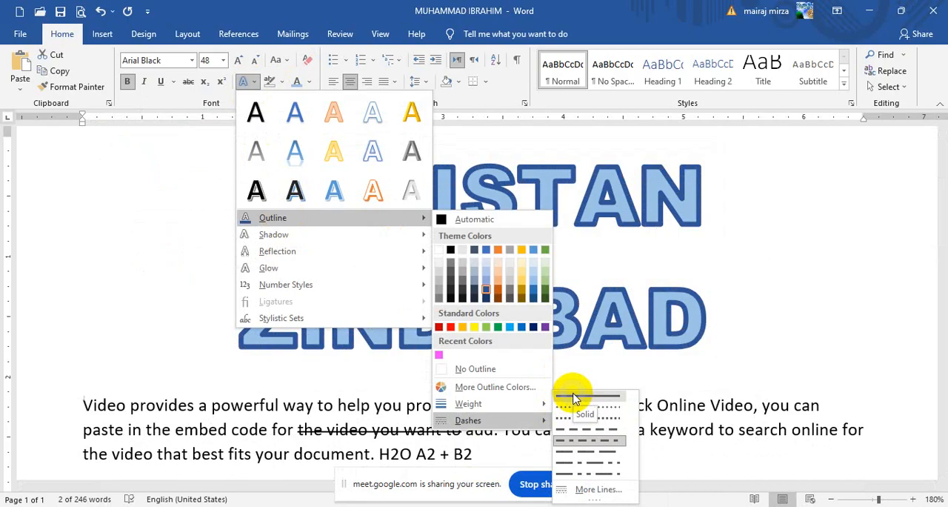
left_click(574, 399)
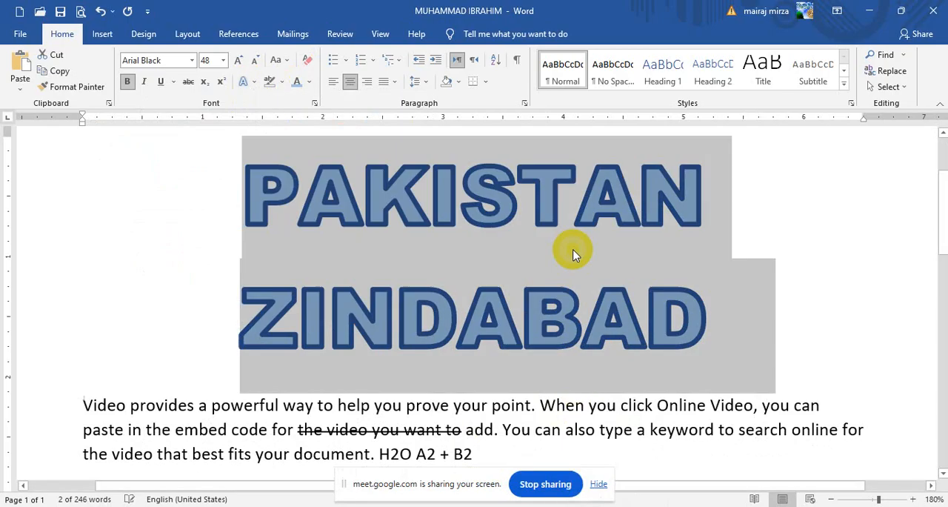
Step: Apply the third outer shadow preset of the first row to the title and deselect the text
left_click(244, 82)
mouse_move(282, 242)
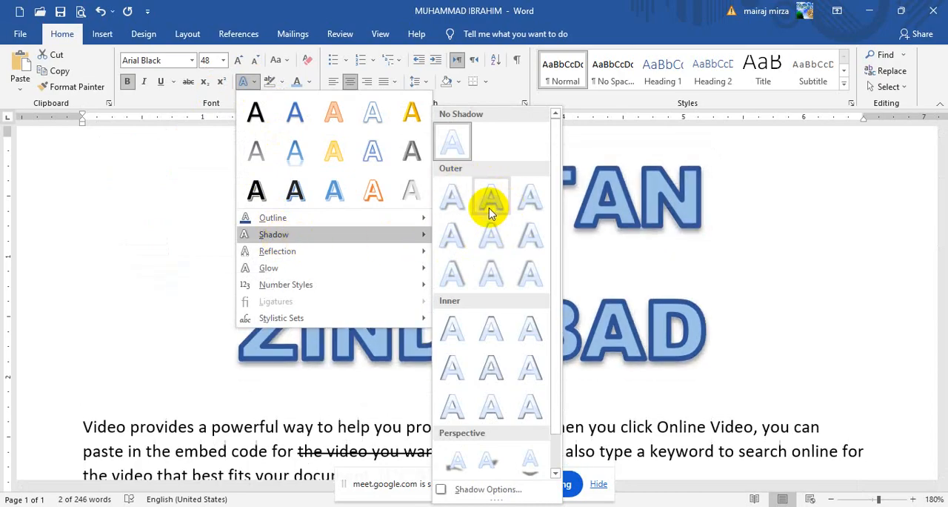
left_click(532, 213)
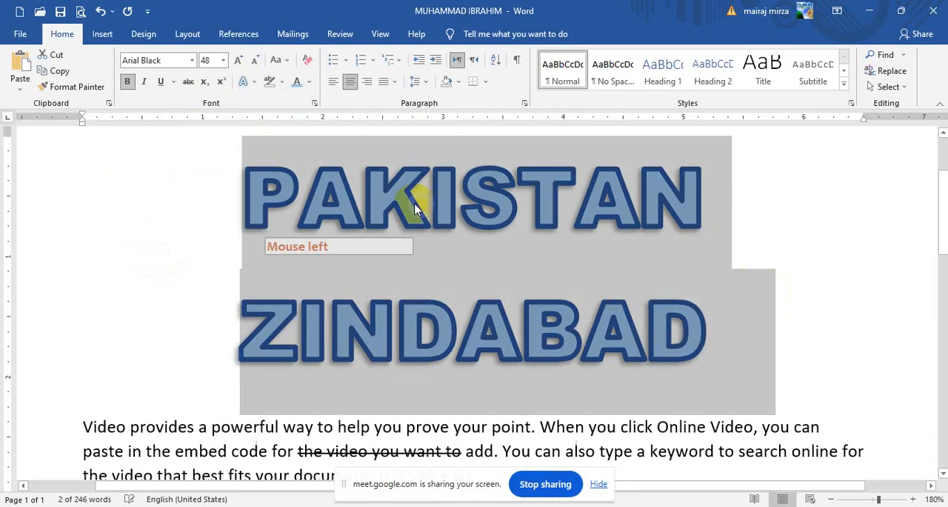
left_click(486, 279)
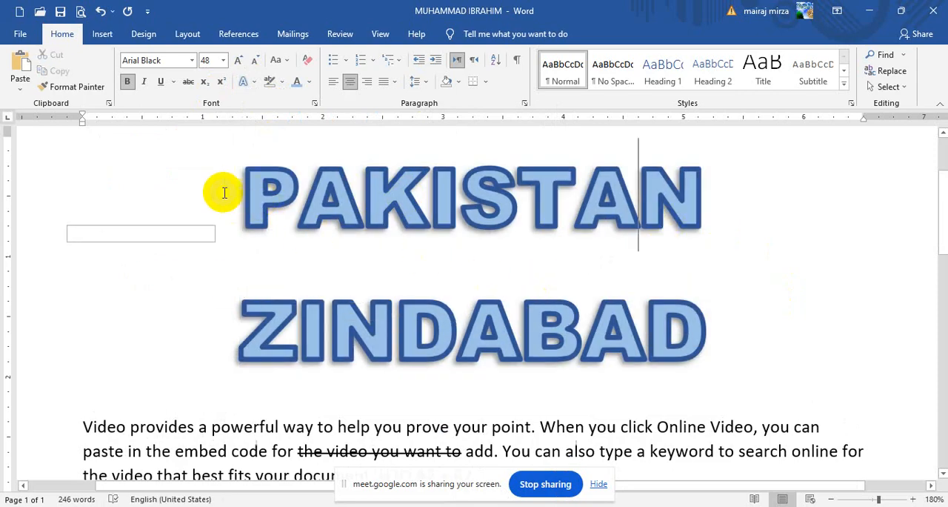
Step: Select both title lines and apply the first inner shadow preset to them
left_click_drag(254, 186, 715, 296)
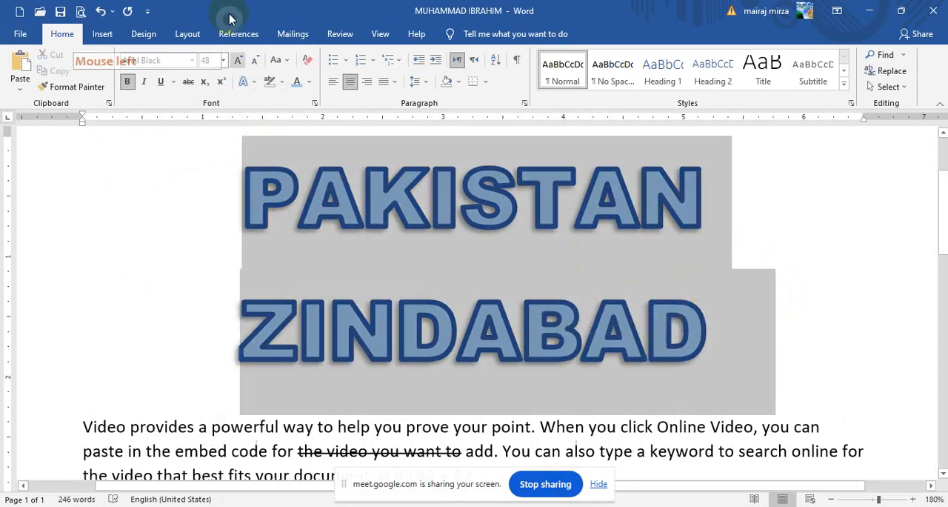
left_click(243, 81)
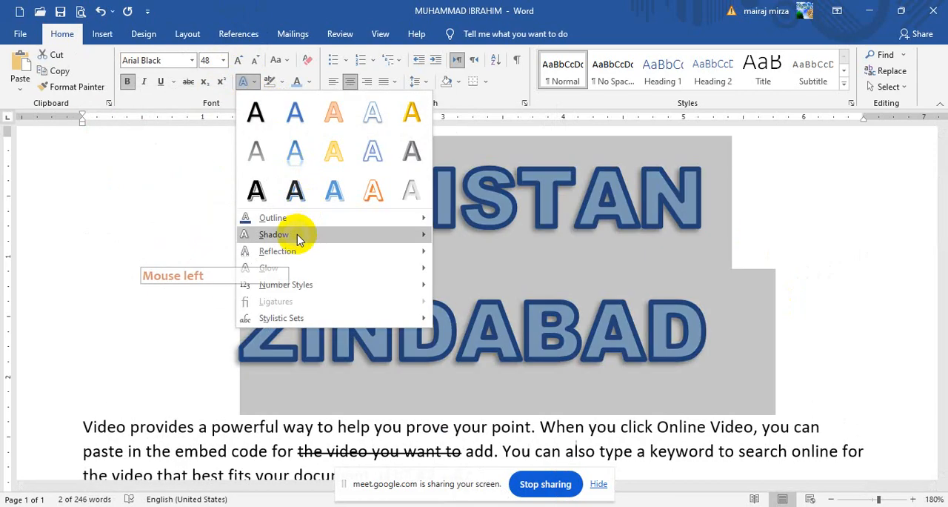
mouse_move(345, 232)
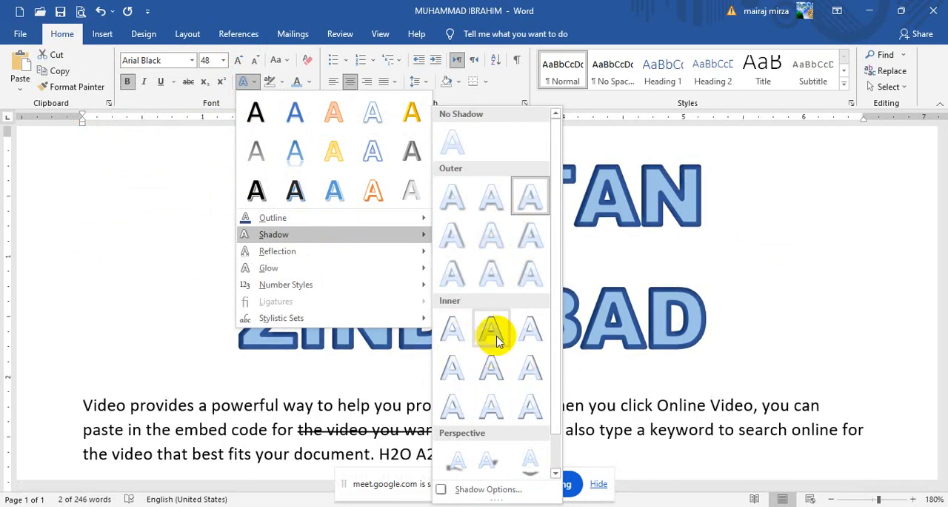
left_click(388, 326)
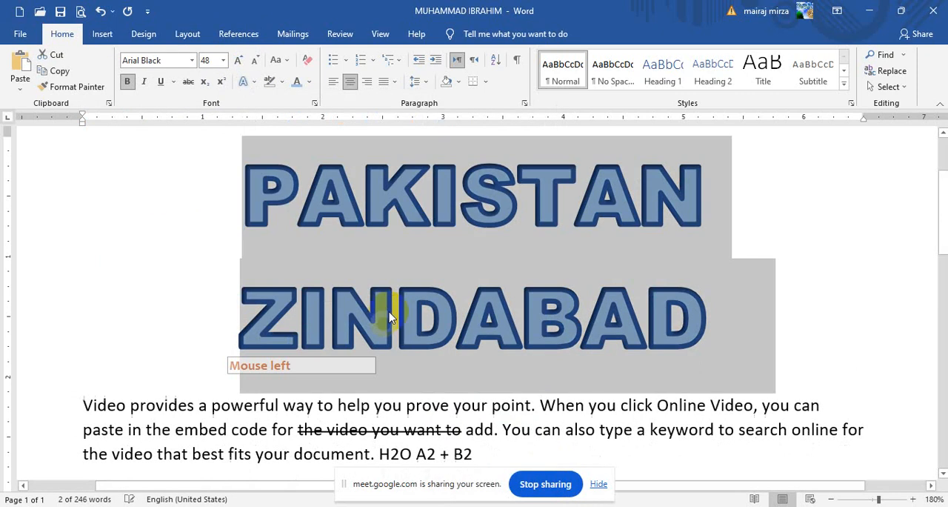
Step: Apply the second perspective shadow preset, slanting to the upper right, to the title
left_click(247, 81)
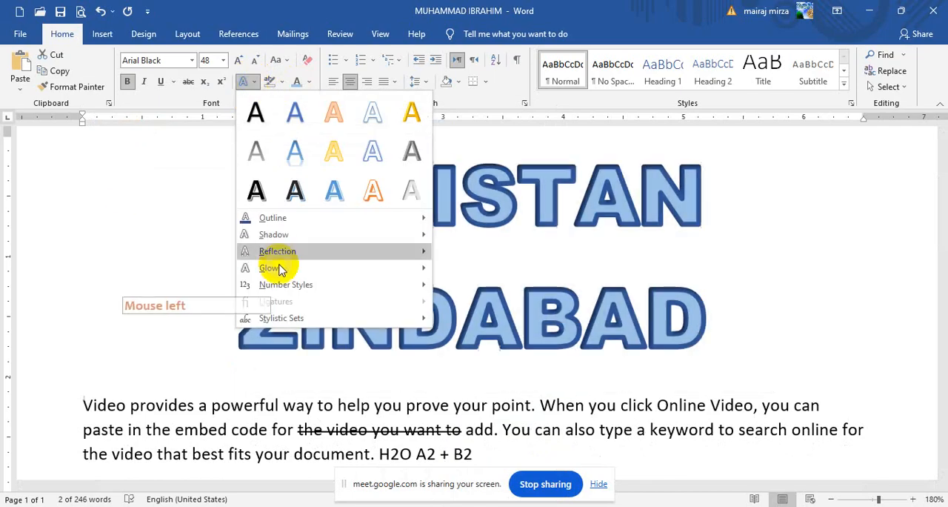
mouse_move(276, 236)
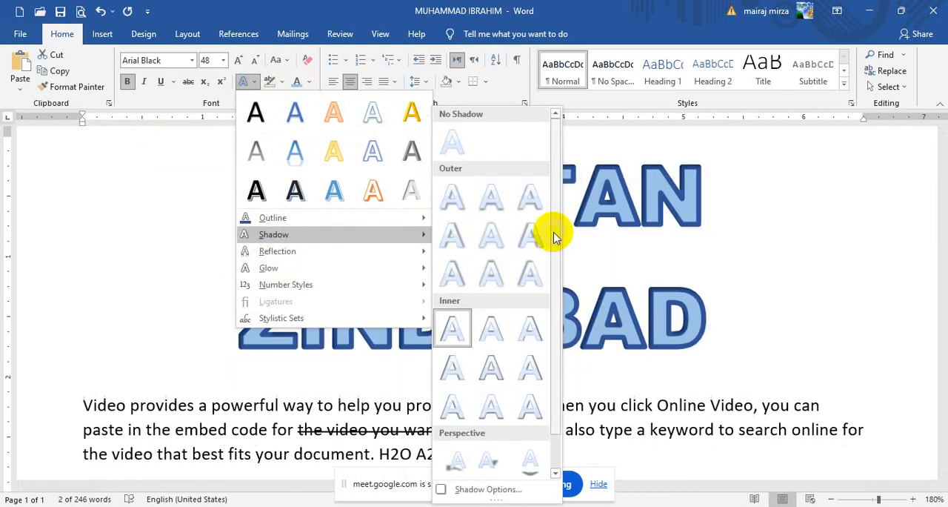
left_click_drag(556, 224, 557, 280)
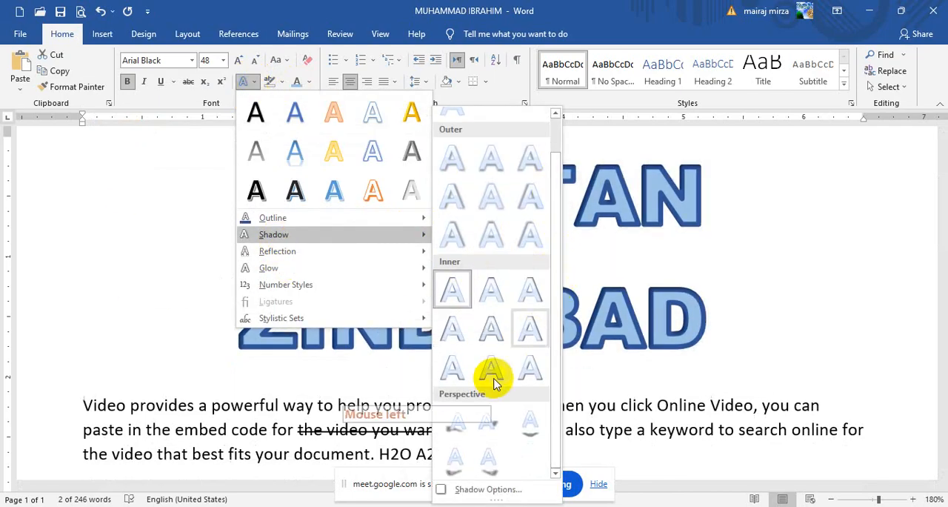
left_click(487, 428)
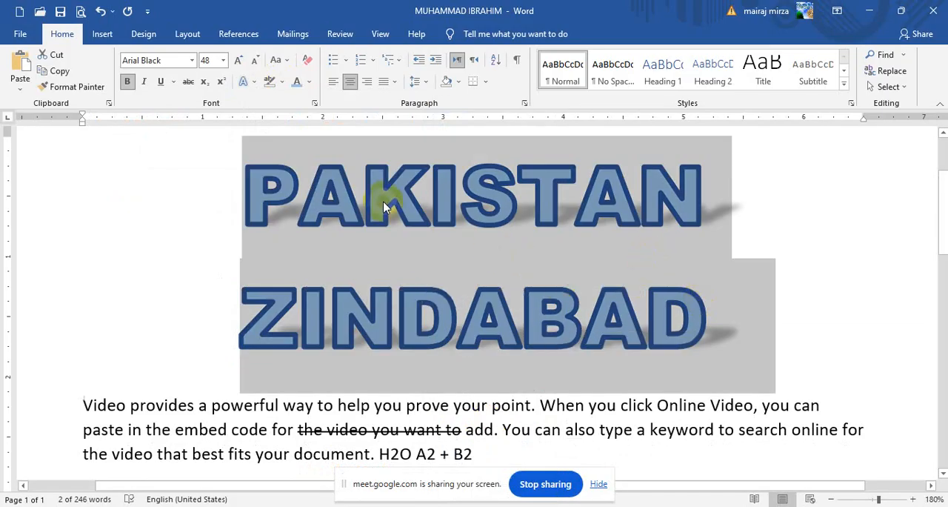
Step: Open the detailed shadow options for the selected title text
left_click(249, 82)
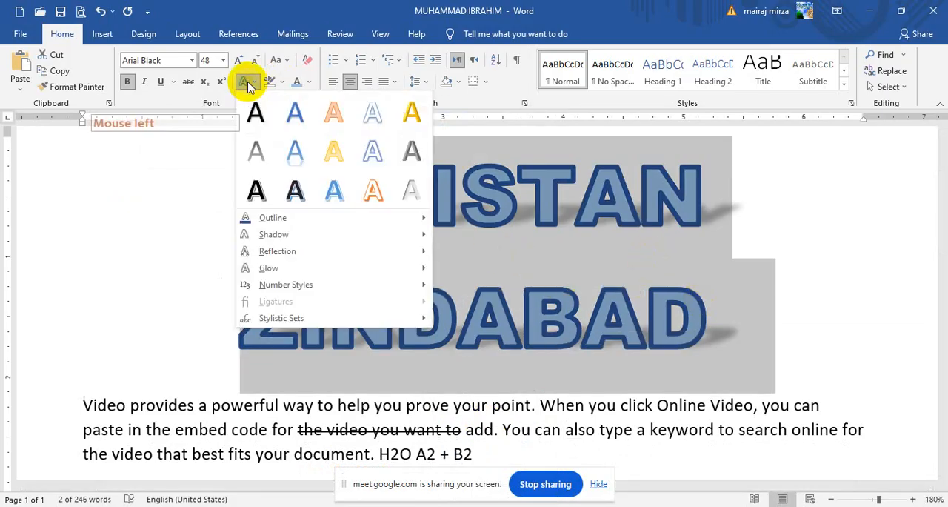
mouse_move(280, 224)
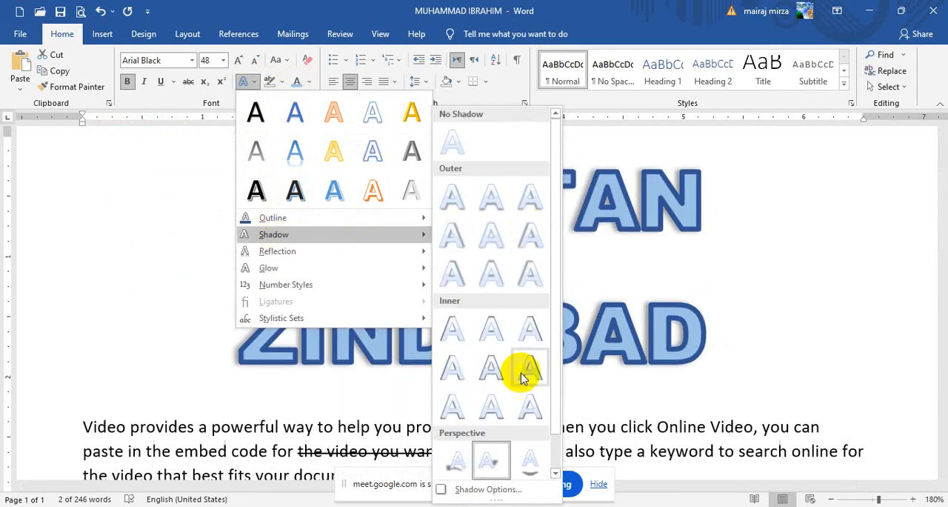
left_click(489, 490)
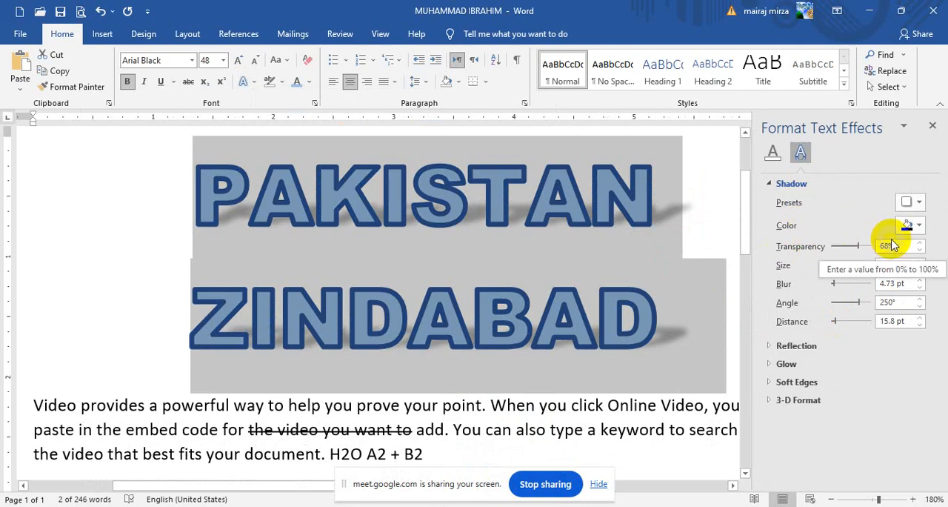
Step: Try dark blue and dark gold as the title's shadow colour, and settle on black
left_click(916, 225)
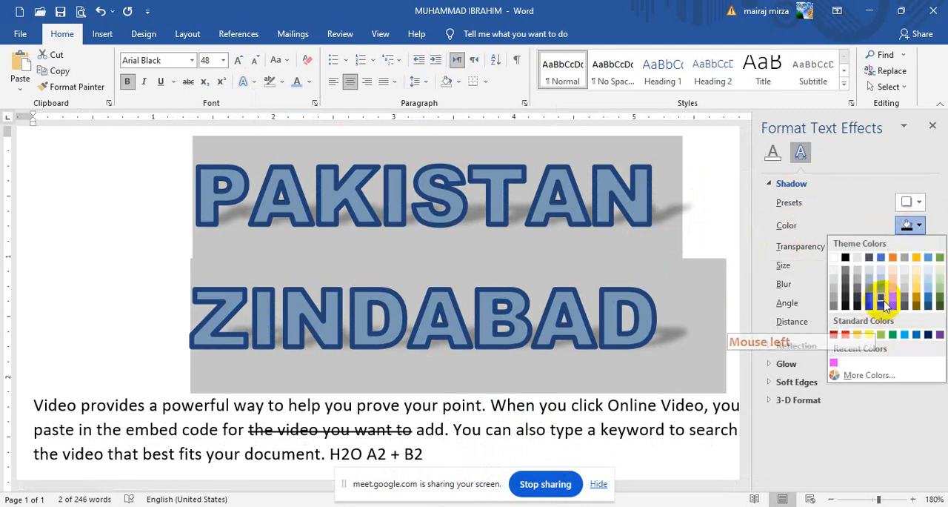
left_click(882, 300)
left_click(916, 226)
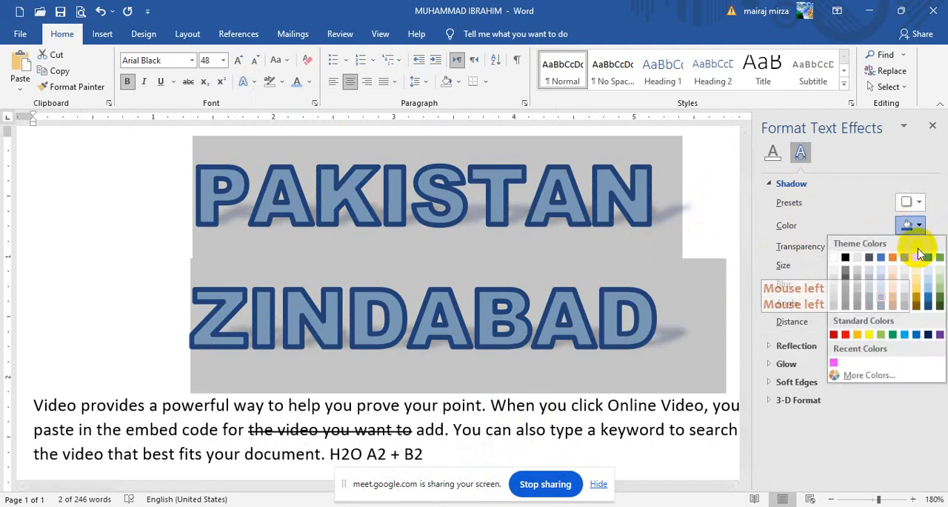
left_click(914, 300)
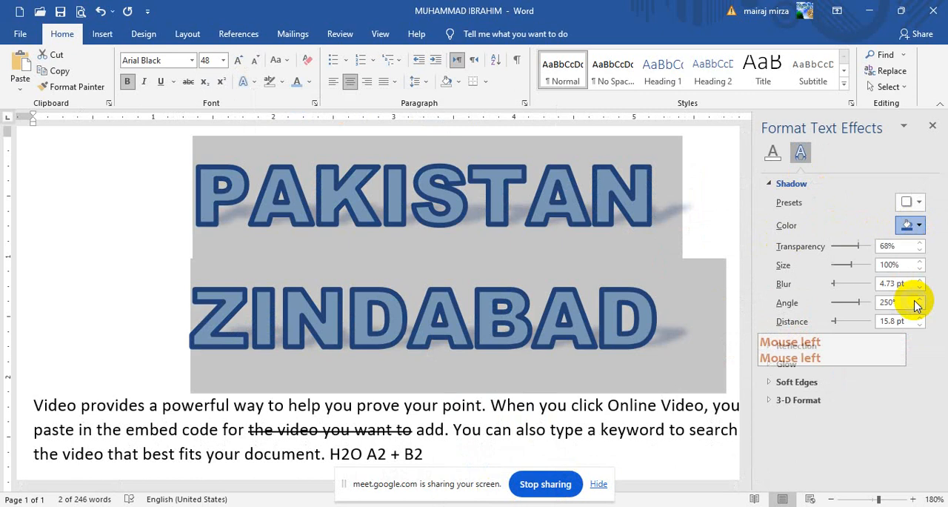
left_click(916, 225)
left_click(846, 258)
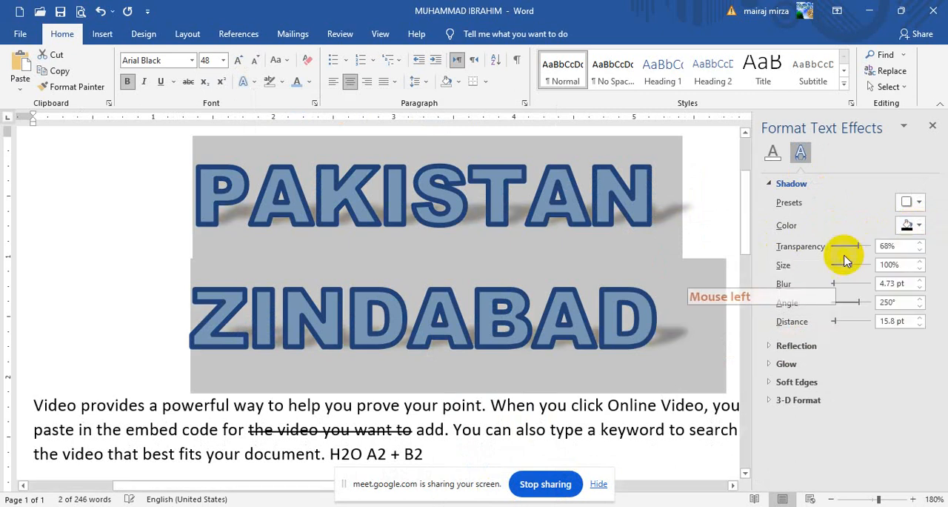
Step: Adjust the title's shadow to 54% transparency, 70% size, 12 pt blur, 70° angle and 0 pt distance, and close the effects options
left_click_drag(858, 251, 847, 276)
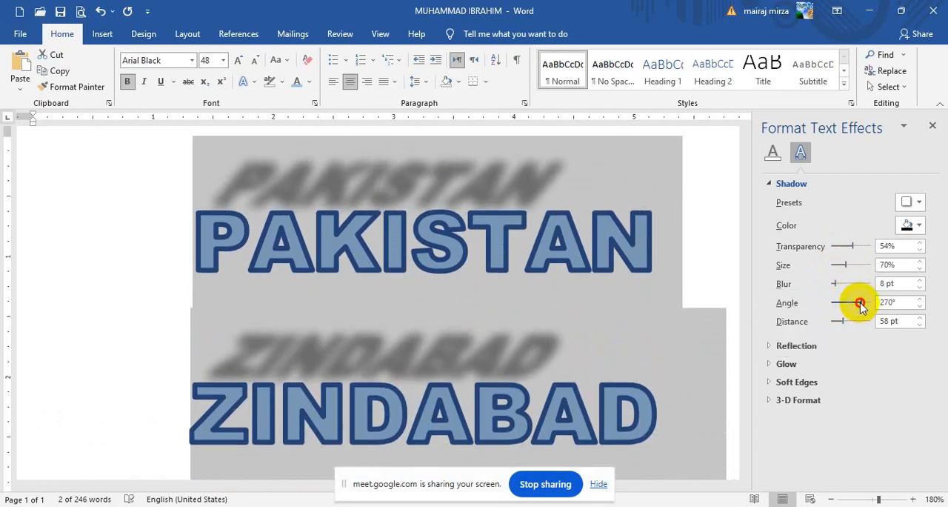
left_click_drag(860, 306, 829, 321)
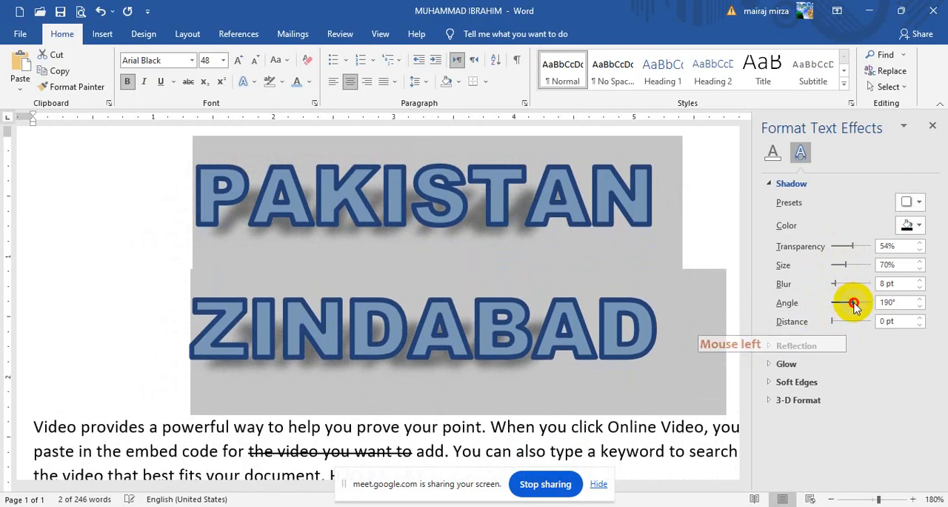
left_click_drag(849, 306, 839, 306)
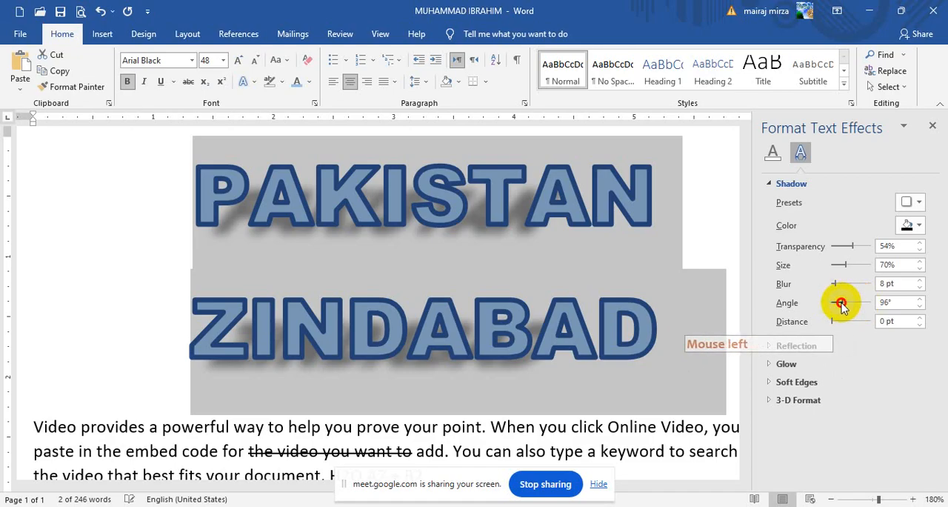
left_click_drag(847, 311, 836, 284)
left_click(931, 126)
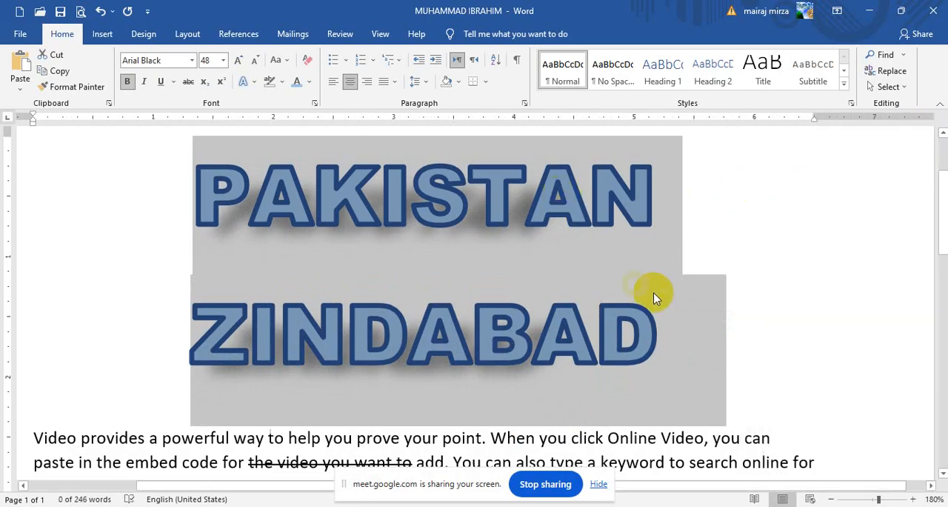
Step: Reopen the title's shadow options, set the transparency to 63% and change the shadow colour to blue
left_click(247, 82)
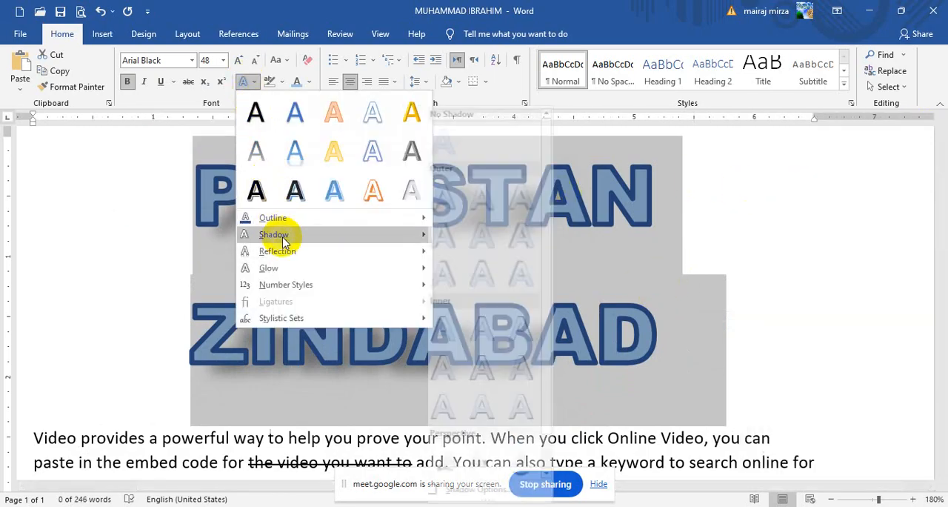
mouse_move(311, 242)
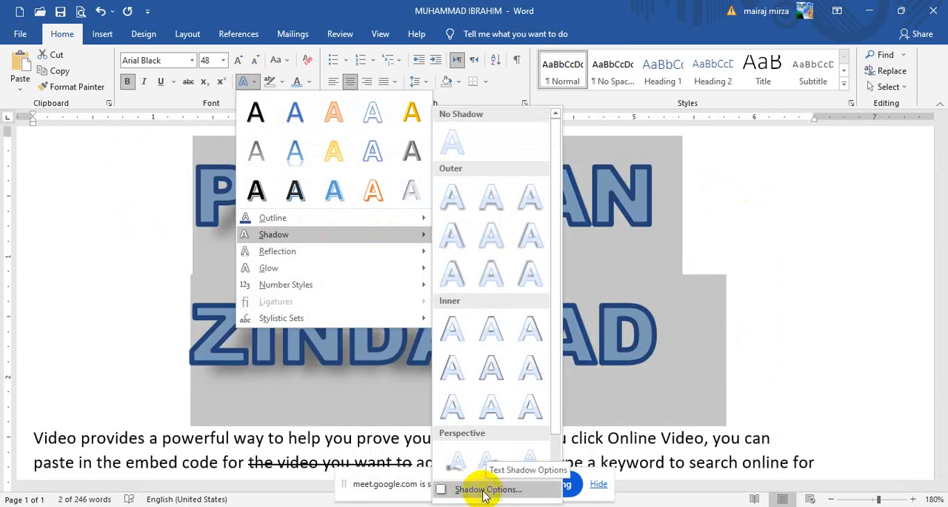
left_click(483, 492)
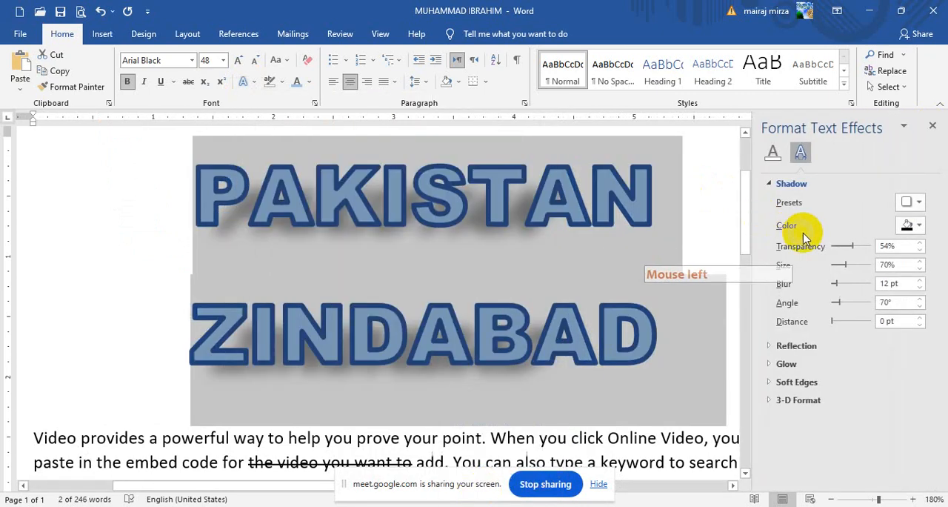
mouse_move(857, 252)
left_mouse_down()
mouse_move(842, 251)
mouse_move(856, 249)
left_mouse_up()
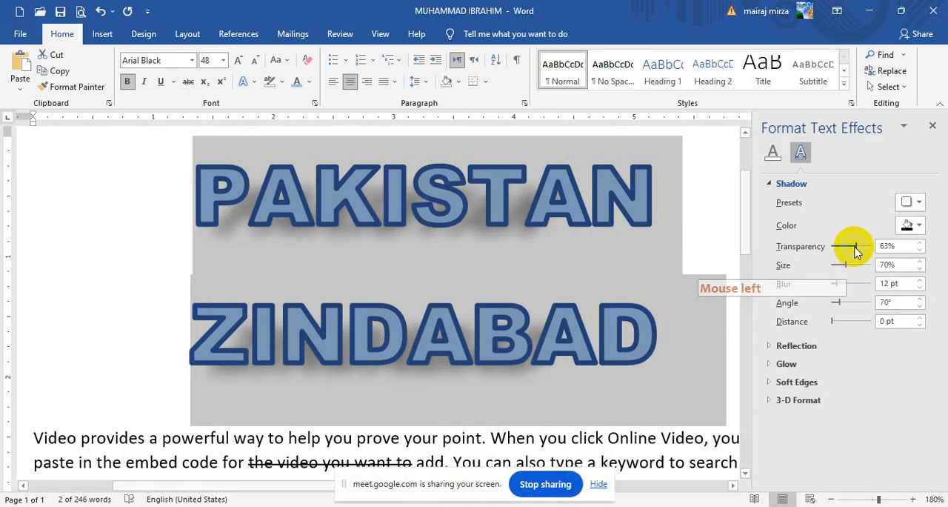
left_click(911, 225)
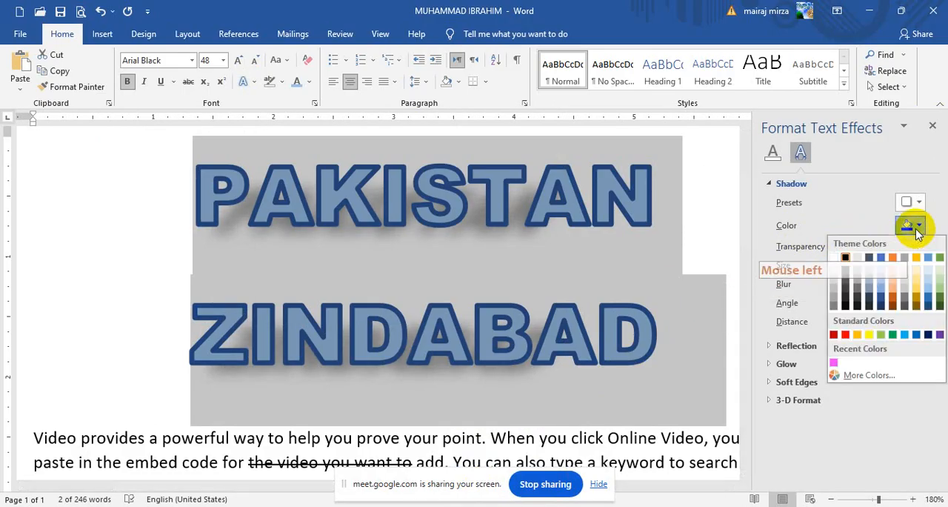
left_click(882, 292)
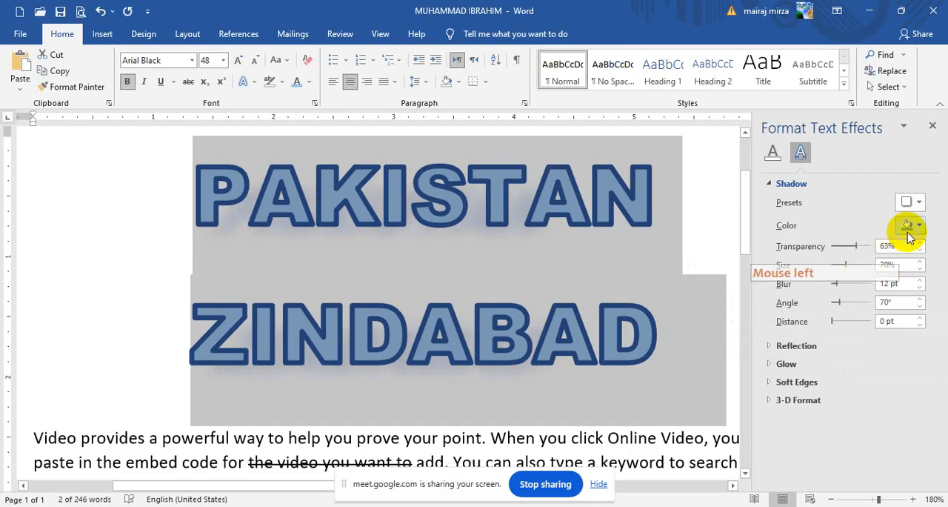
Step: Set the blue title shadow to 0% transparency, 71% size, 5 pt blur, 0° angle and 51 pt distance
left_click_drag(854, 246, 827, 247)
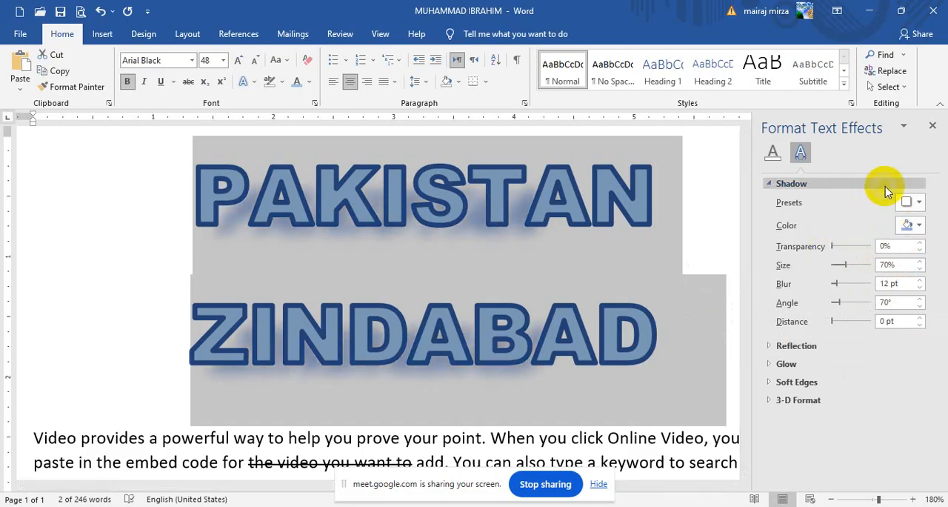
left_click_drag(847, 266, 833, 305)
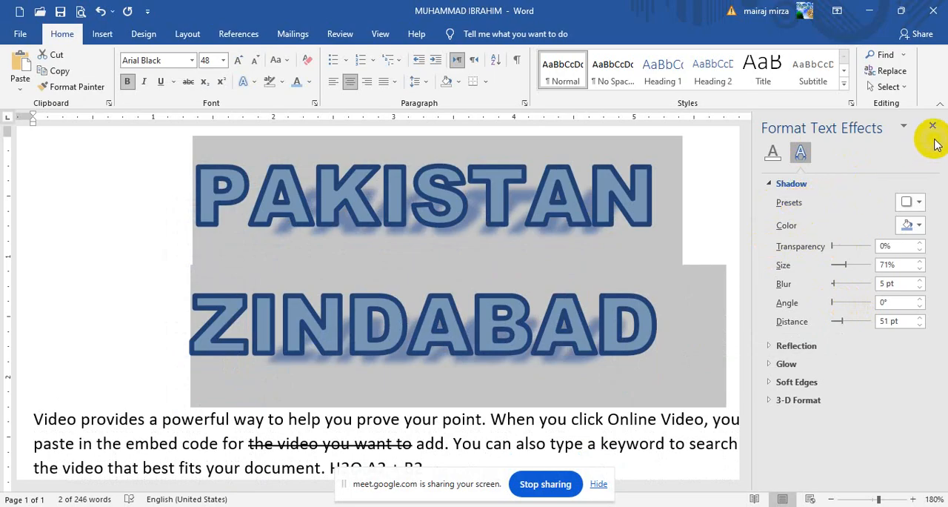
Step: Remove the shadow from the title with the No Shadow preset and close the effects options
left_click(918, 208)
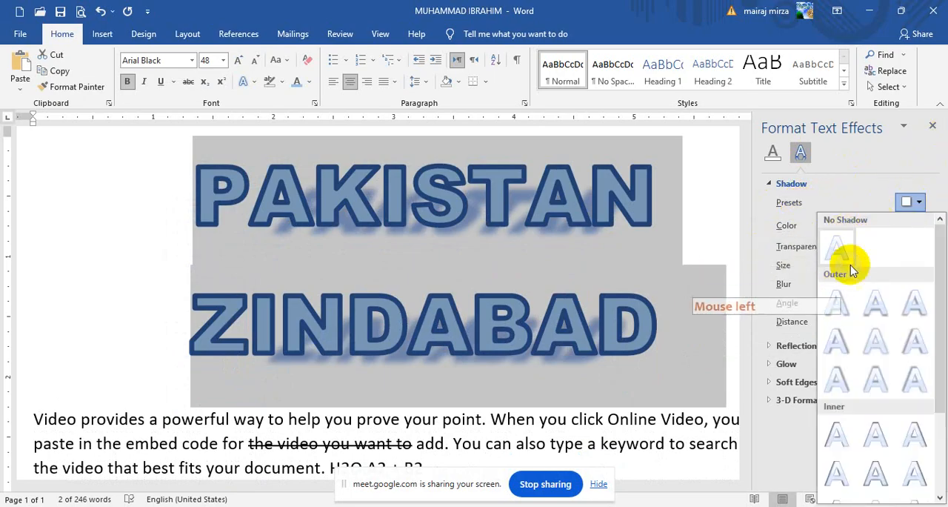
left_click(841, 249)
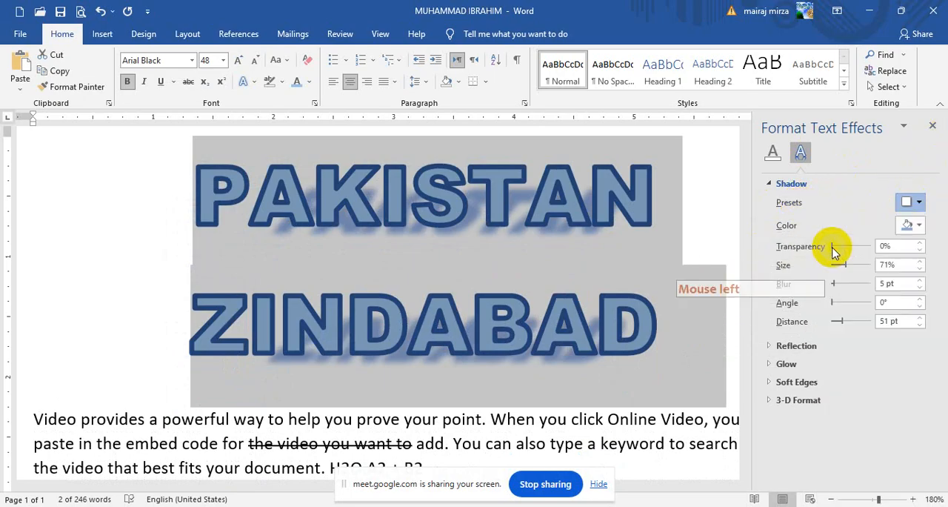
left_click(933, 126)
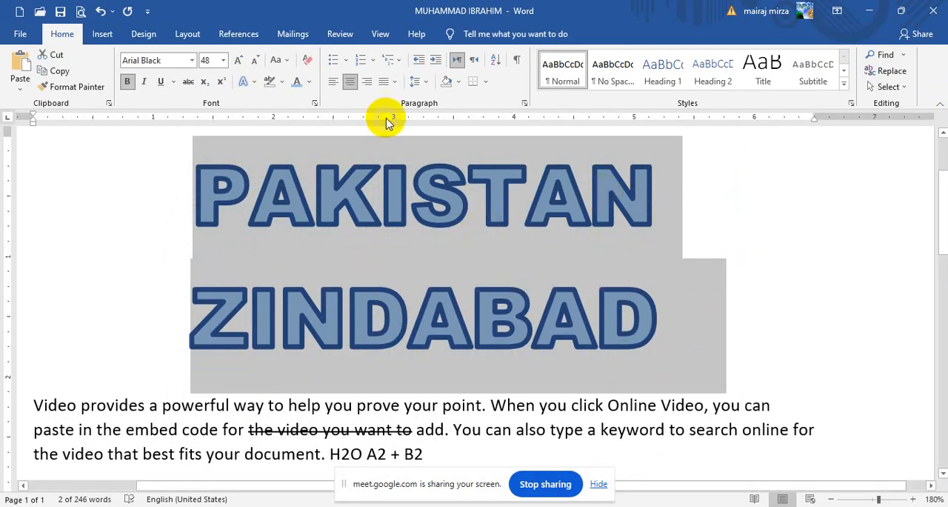
Step: Apply the second reflection variation in the first row to both title lines
left_click(241, 83)
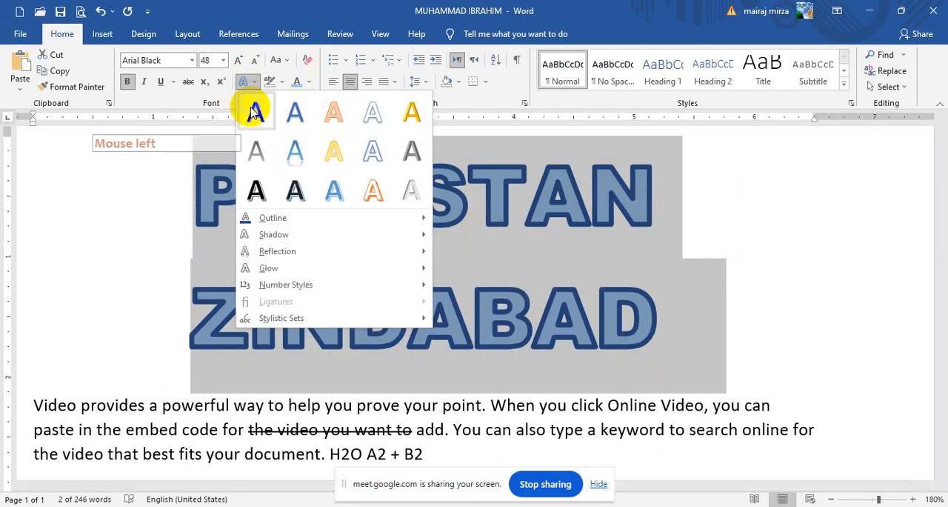
left_click(275, 234)
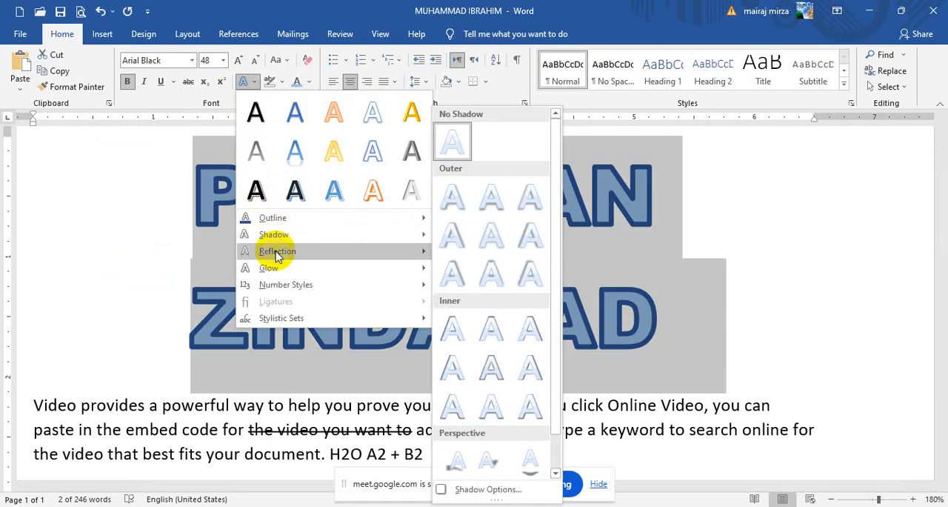
mouse_move(277, 253)
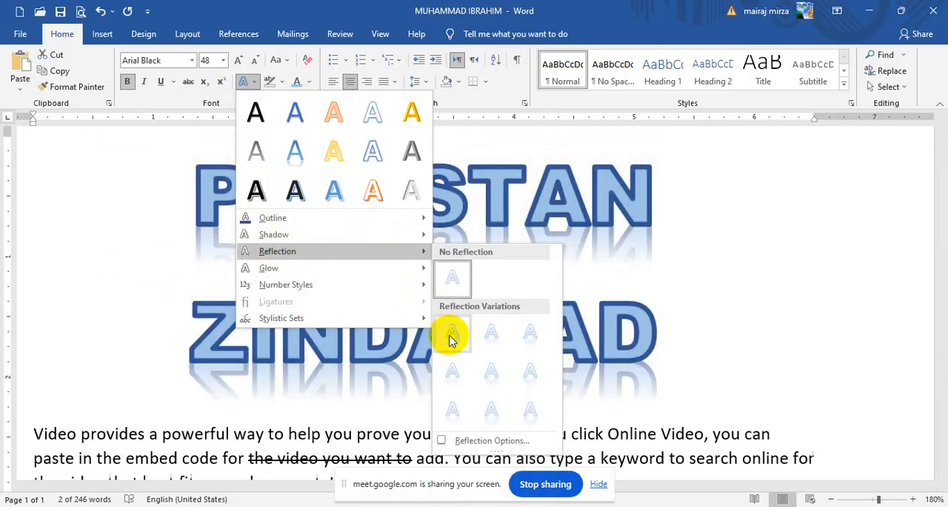
left_click(495, 333)
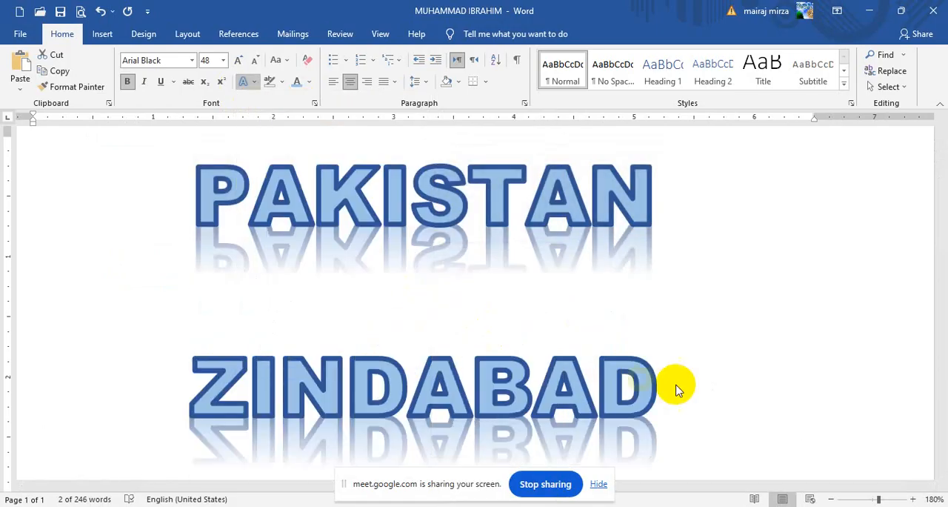
Step: Use the detailed reflection options to set the title's reflection to 30% transparency, 59% size, 3 pt blur and 2 pt distance
mouse_move(942, 197)
left_mouse_down()
mouse_move(943, 221)
mouse_move(946, 196)
left_mouse_up()
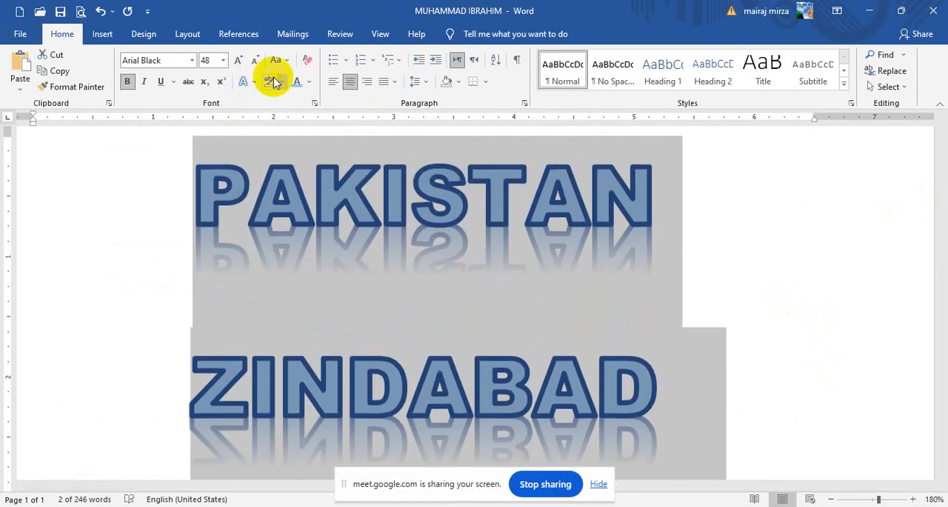
left_click(246, 80)
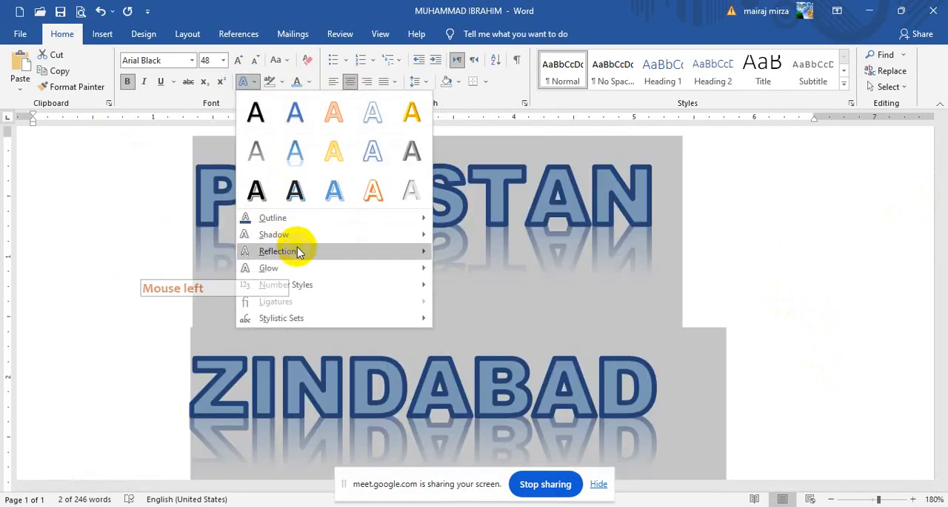
mouse_move(298, 250)
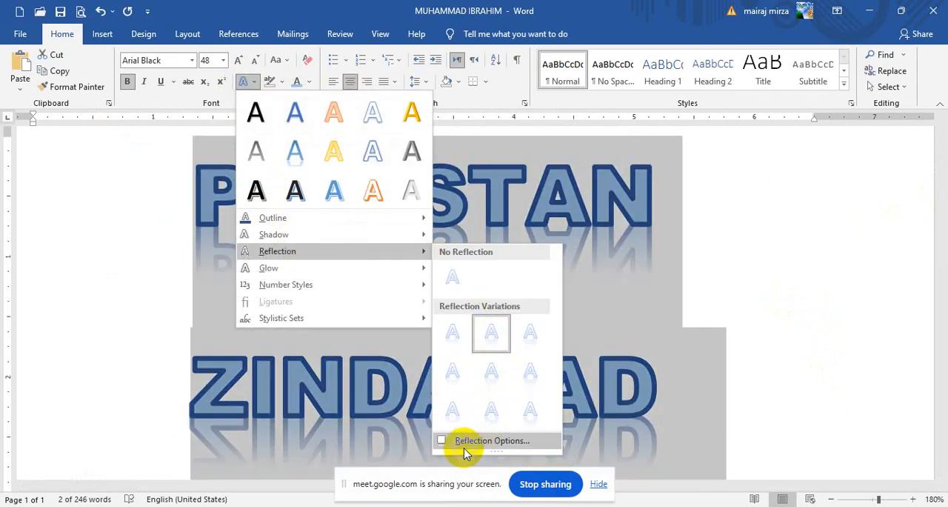
left_click(486, 441)
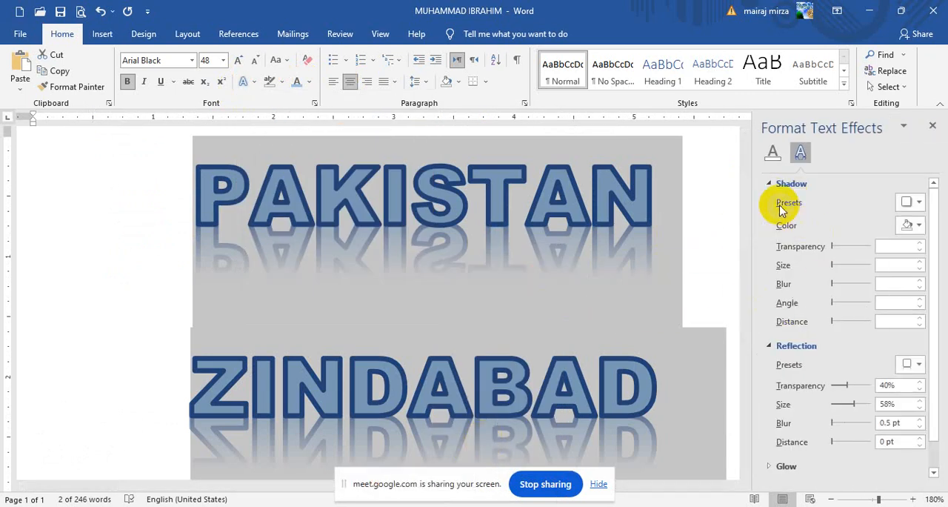
left_click(769, 186)
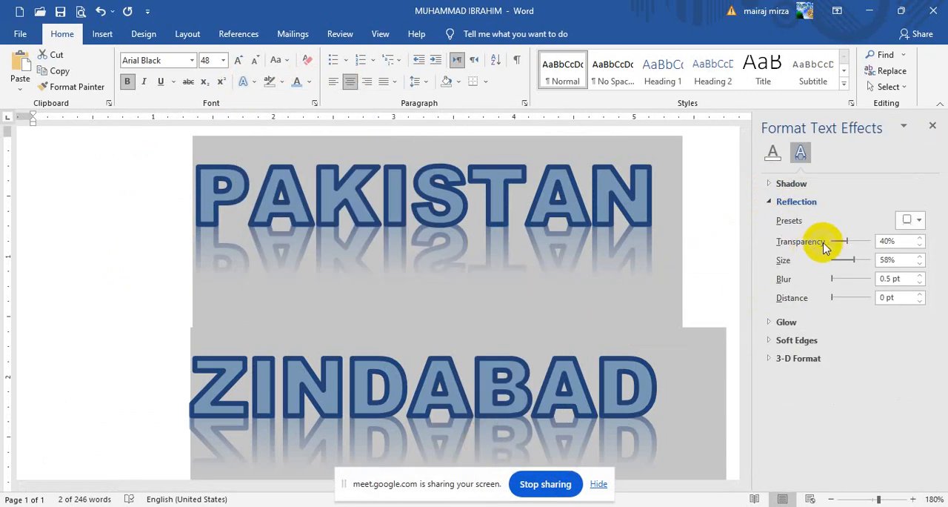
left_click(849, 243)
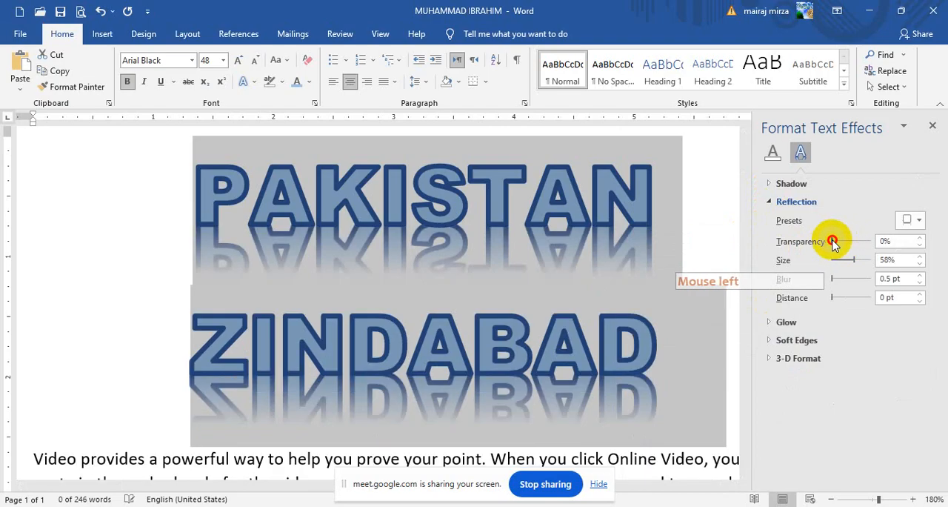
left_click_drag(849, 243, 844, 244)
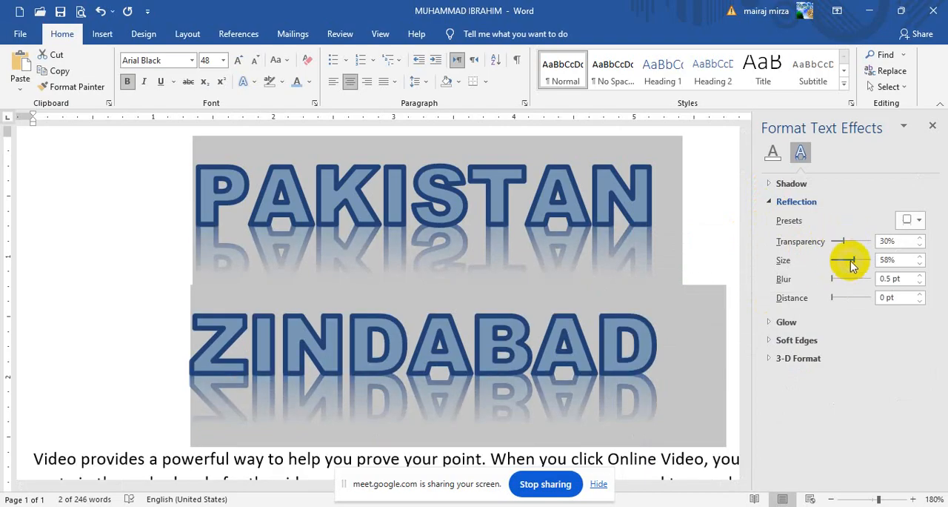
left_click(855, 260)
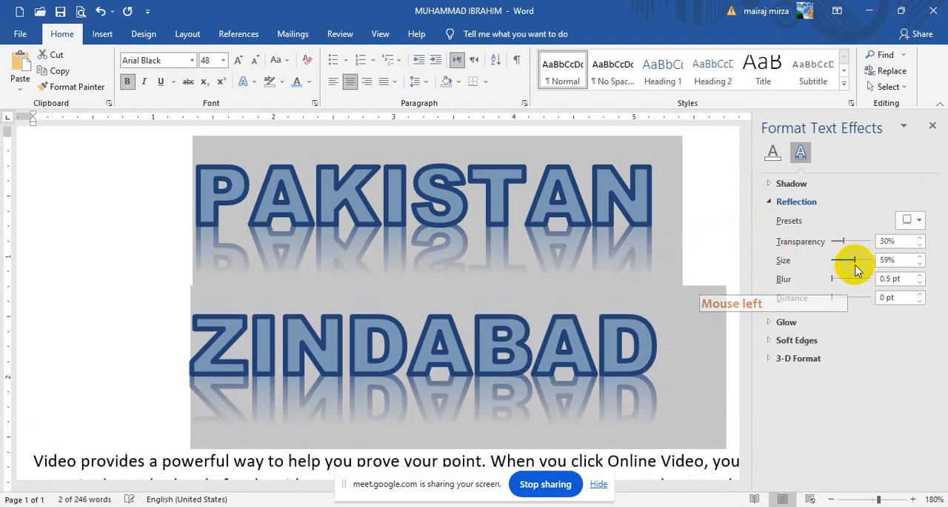
left_click_drag(834, 284, 836, 297)
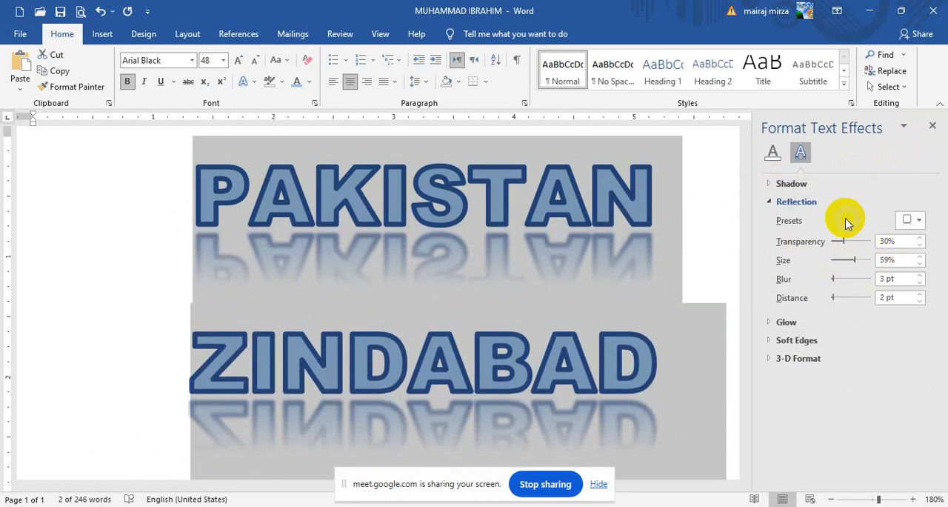
Step: Remove the title's reflection with the No Reflection preset and close the effects options
left_click(916, 220)
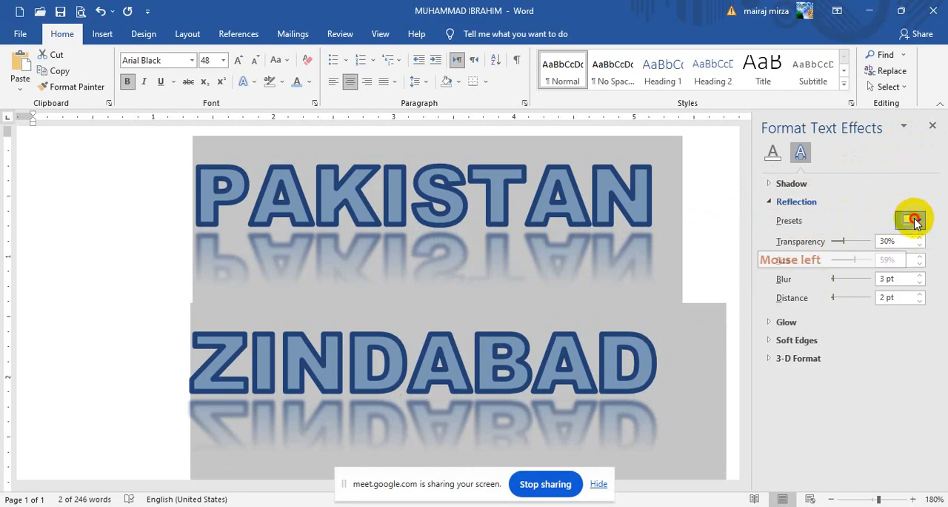
left_click(848, 265)
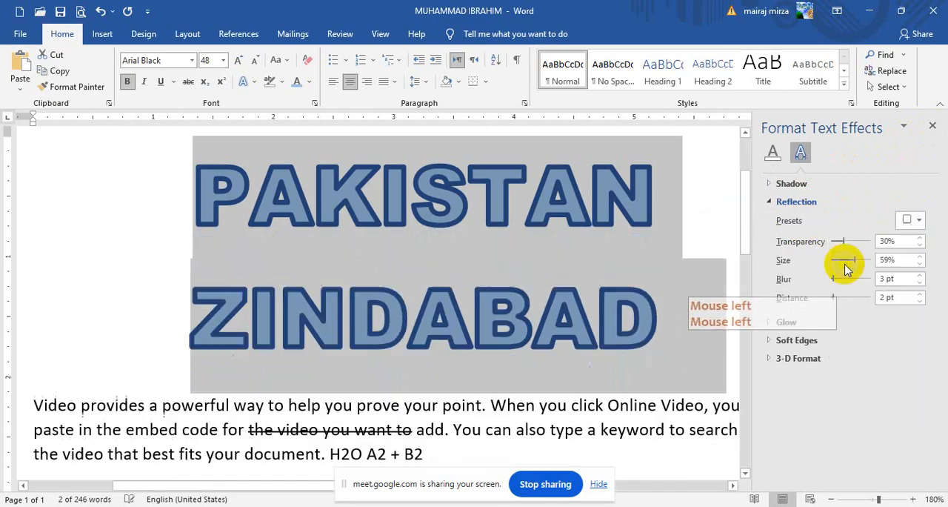
left_click(933, 126)
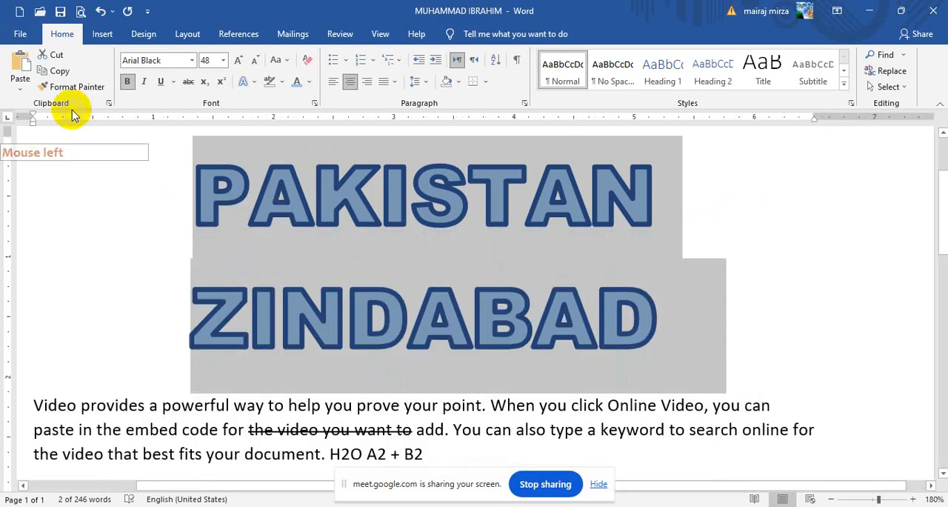
Step: Apply the largest orange glow variation to both title lines
left_click(245, 80)
left_click(287, 232)
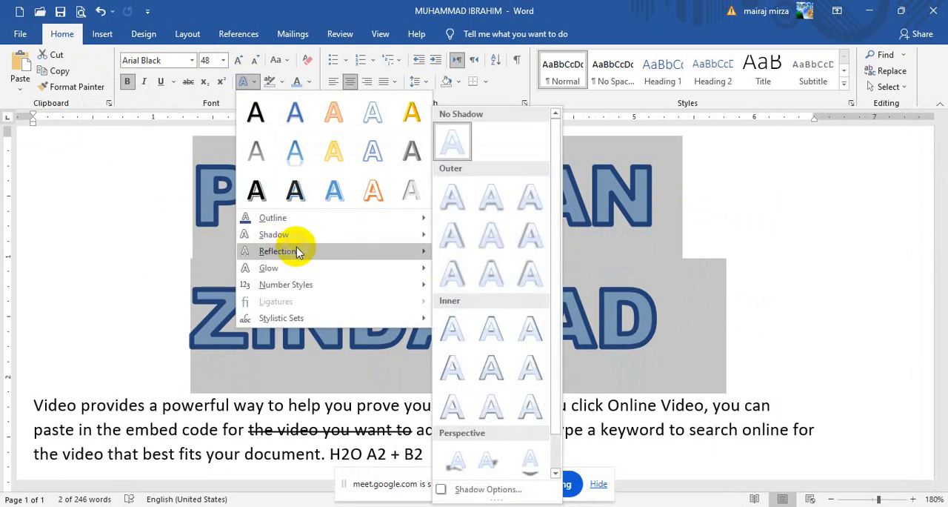
mouse_move(297, 253)
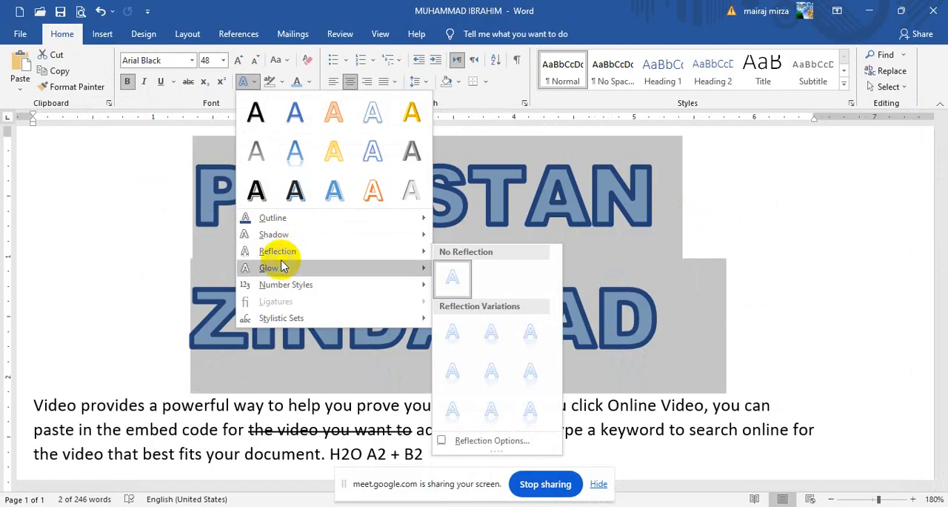
mouse_move(273, 268)
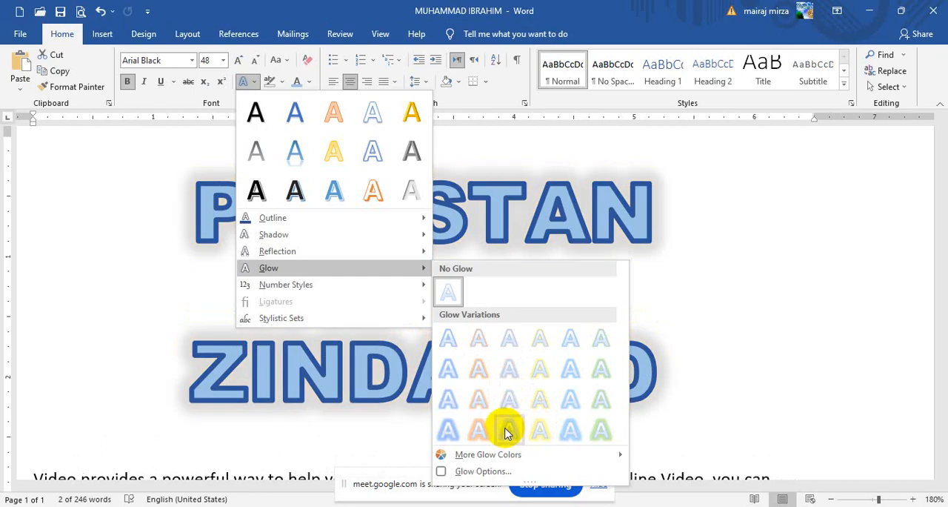
left_click(545, 222)
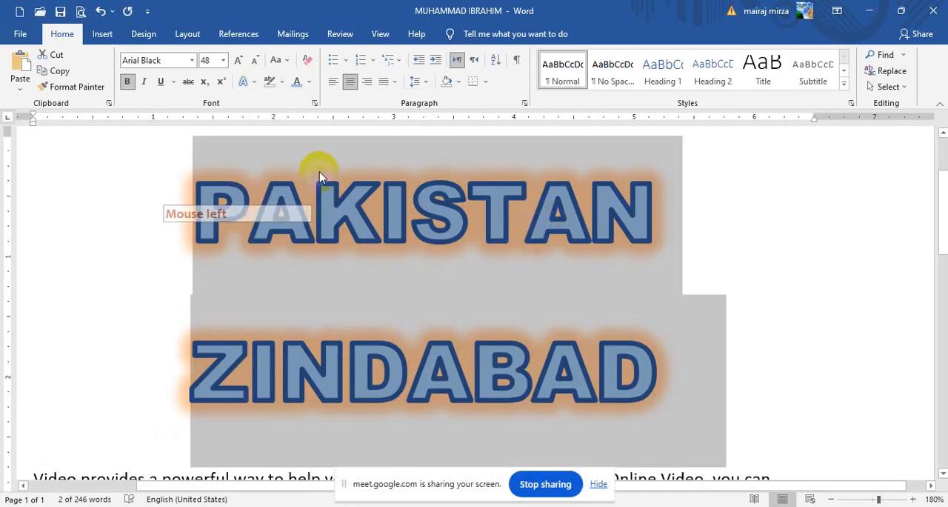
Step: Change the glow colour of both title lines to the standard purple
left_click(251, 87)
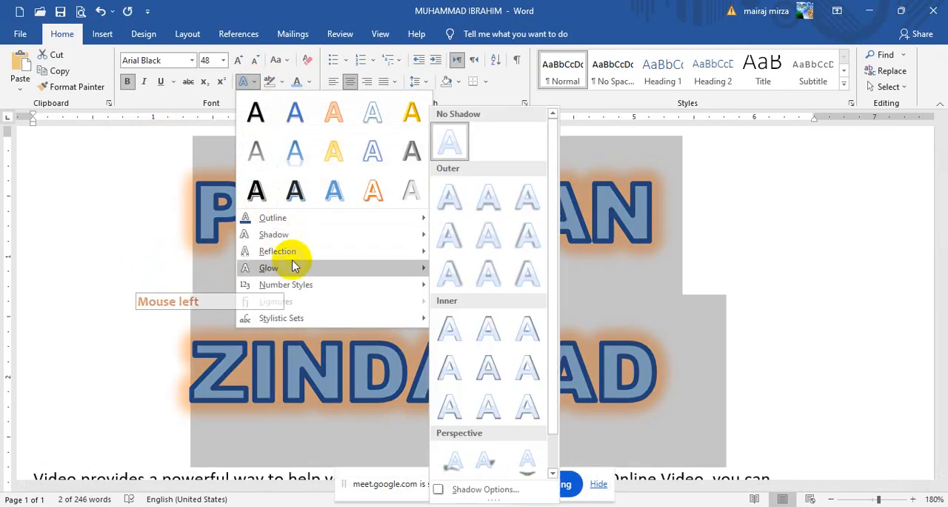
mouse_move(302, 270)
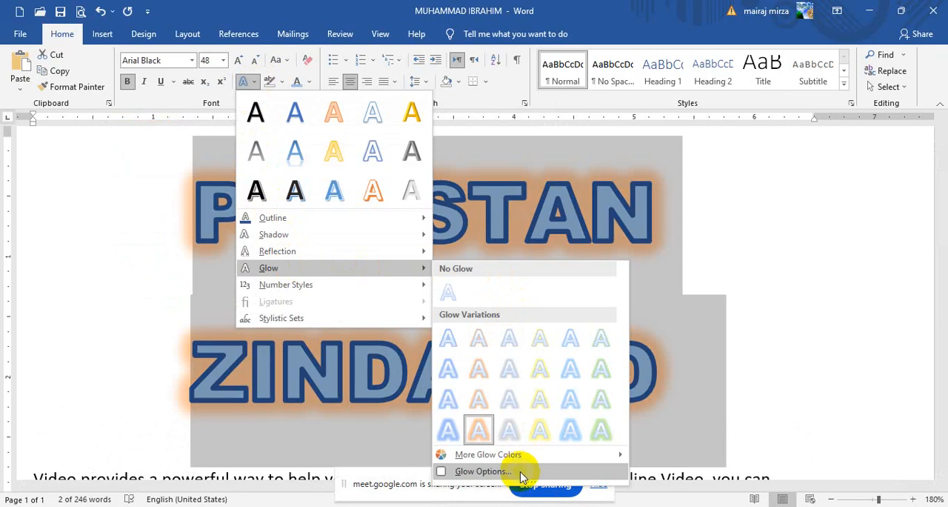
mouse_move(535, 463)
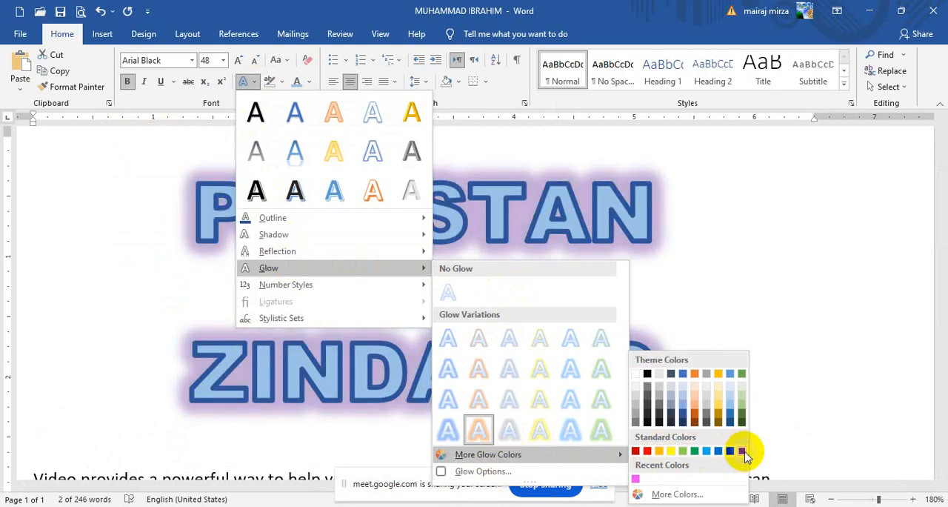
left_click(742, 451)
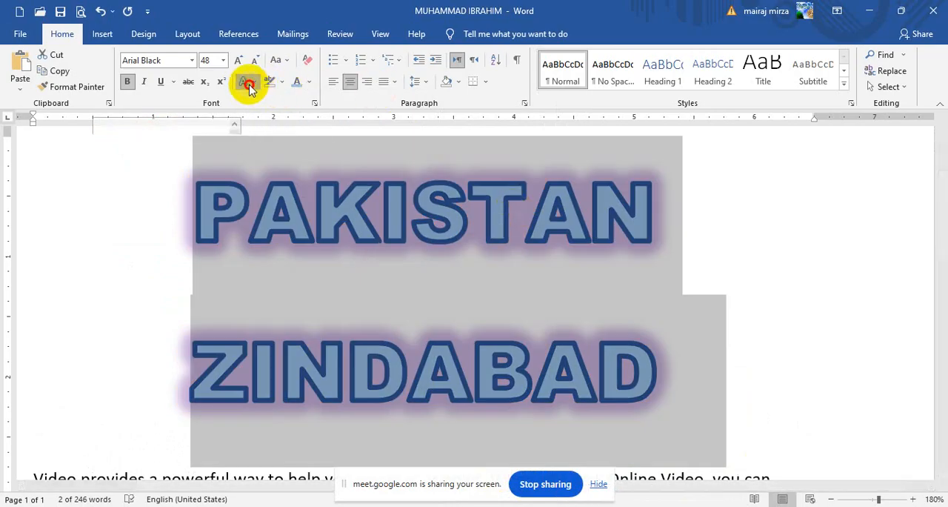
Step: Remove the glow from both title lines with the No Glow preset
left_click(250, 86)
mouse_move(291, 270)
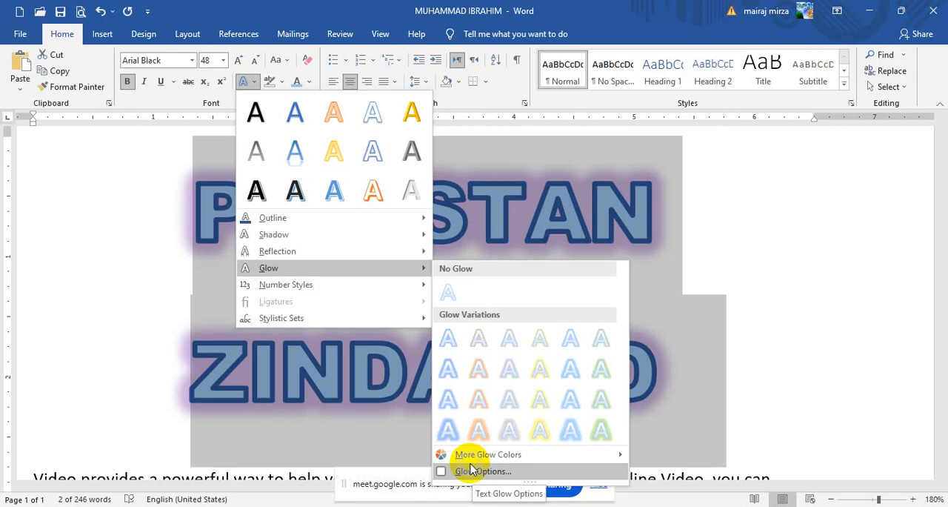
left_click(448, 292)
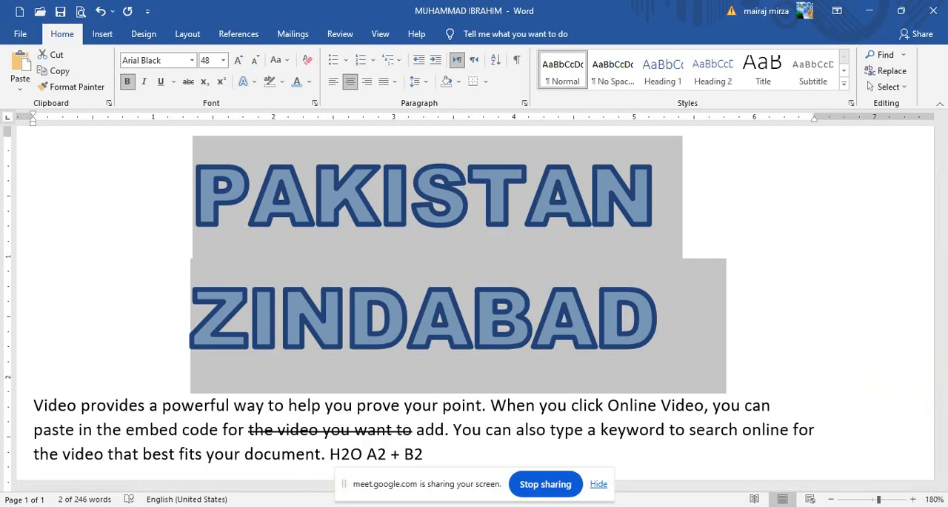
left_click(141, 506)
left_click(51, 430)
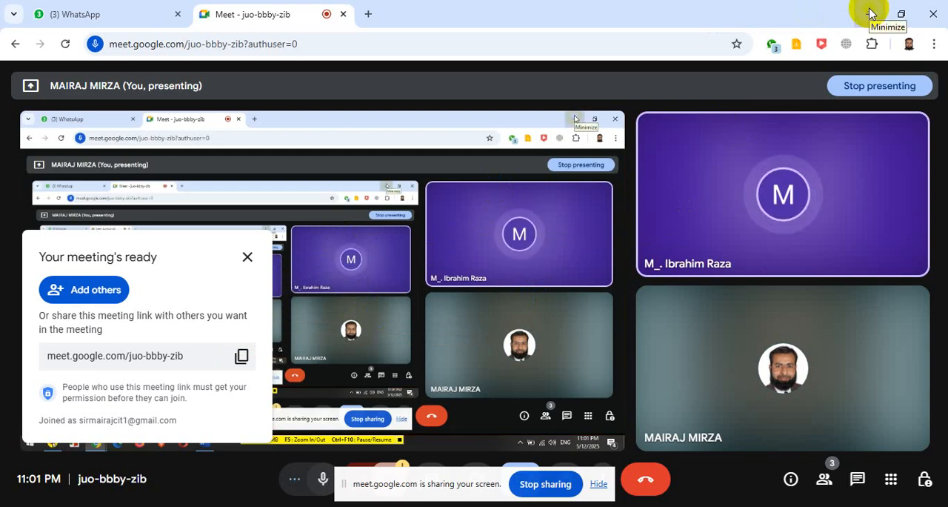
left_click(816, 18)
left_click(505, 328)
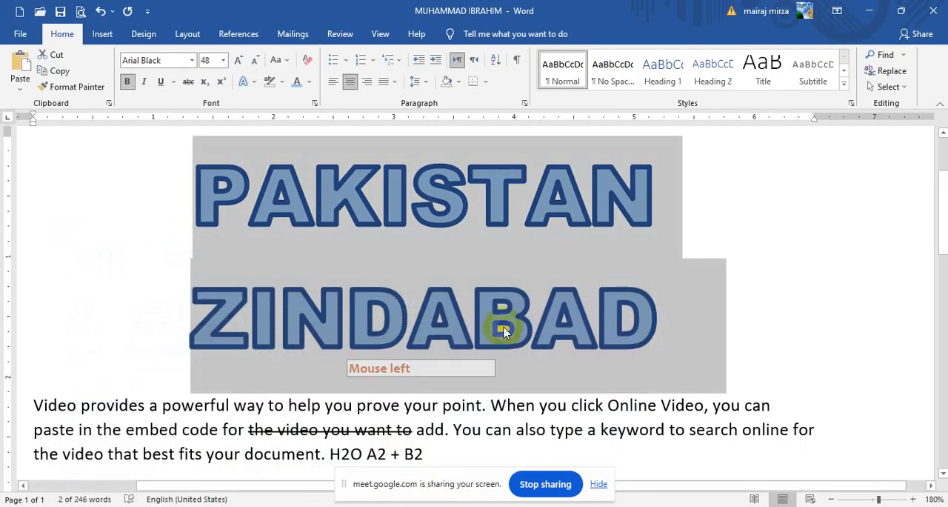
Step: Apply a glow in the standard purple to both title lines
left_click(245, 83)
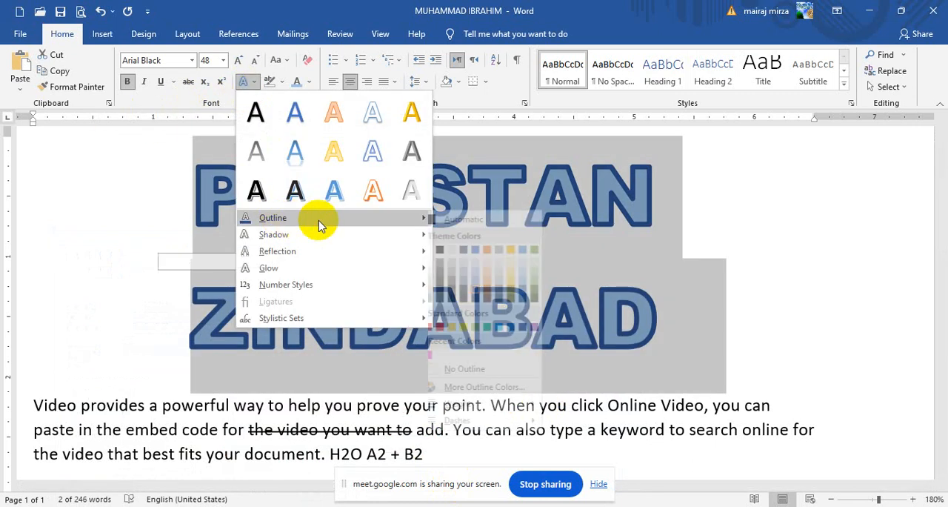
mouse_move(313, 241)
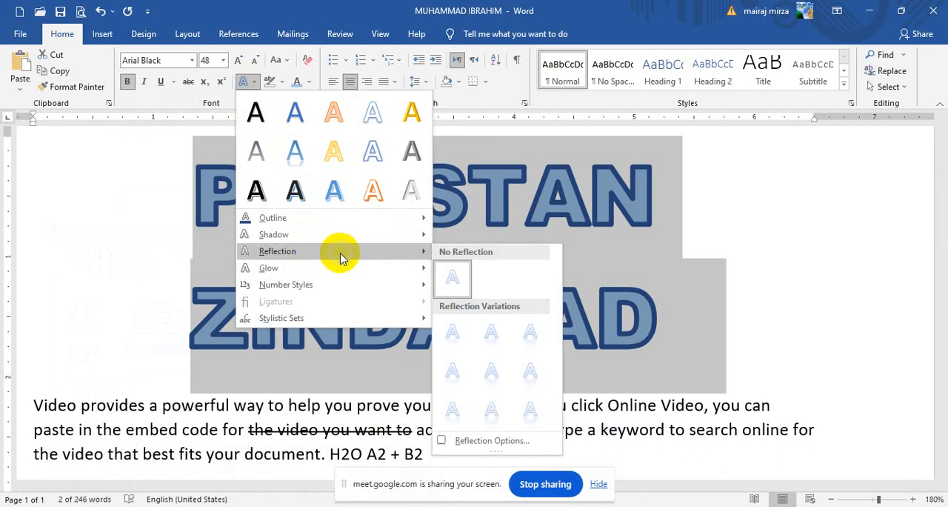
mouse_move(305, 271)
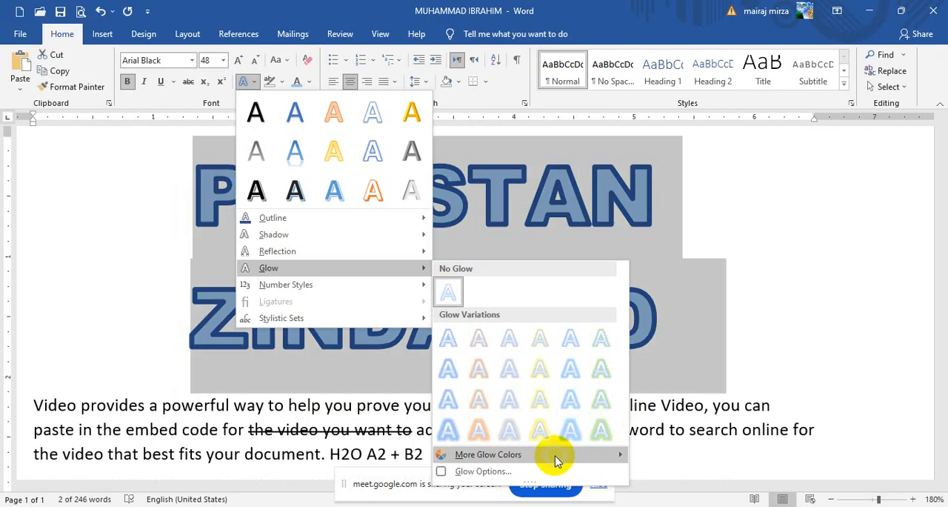
mouse_move(556, 454)
left_click(742, 451)
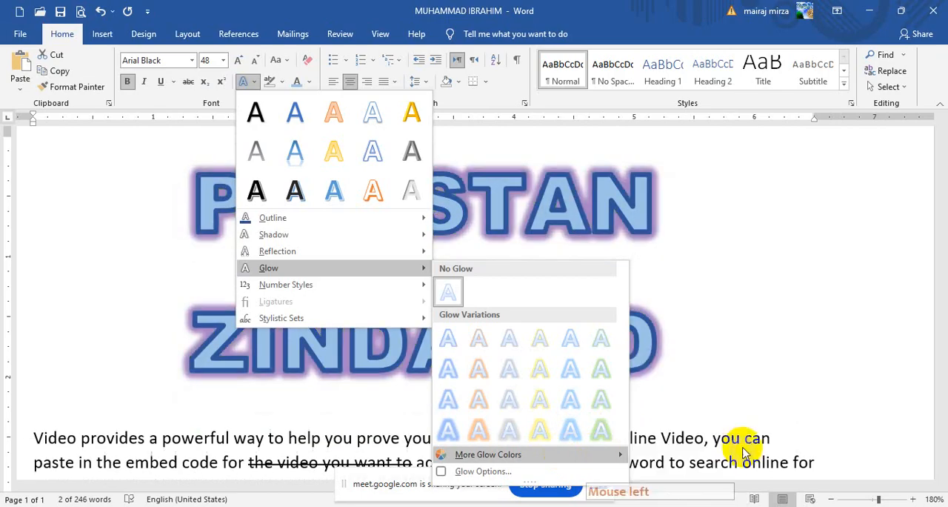
Step: Open the detailed glow options for the title and set the glow colour to the standard orange
left_click(248, 83)
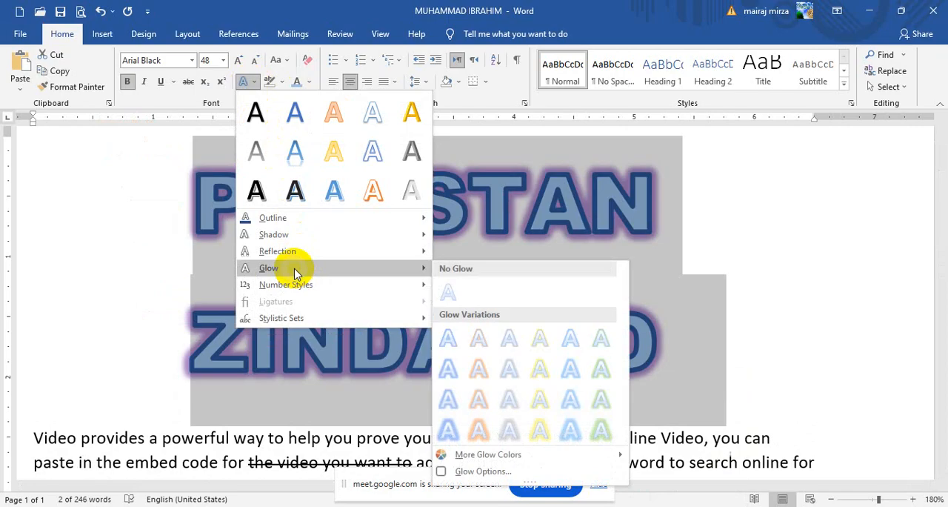
left_click(484, 475)
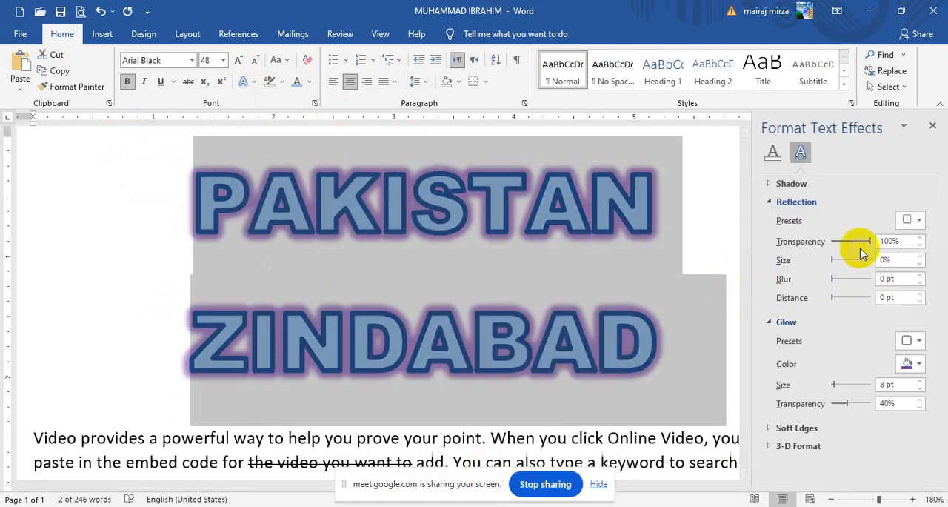
left_click(804, 202)
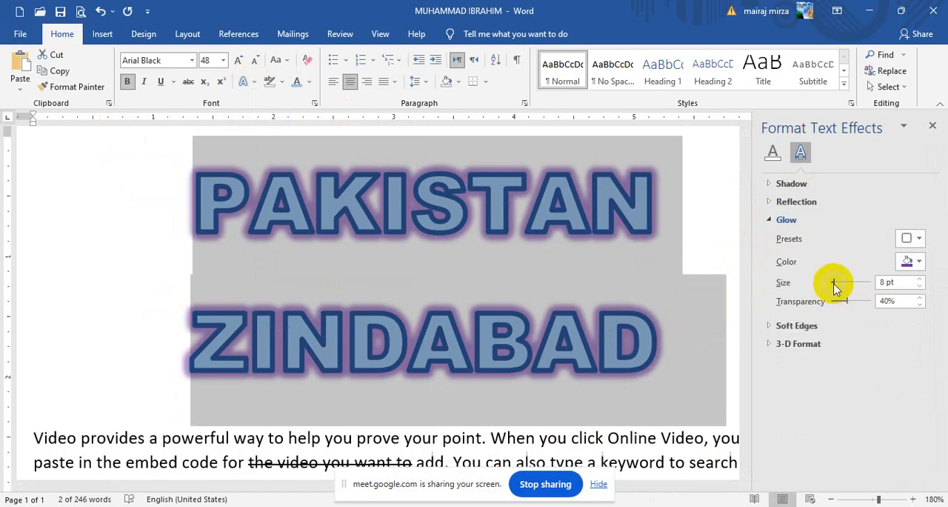
left_click(912, 261)
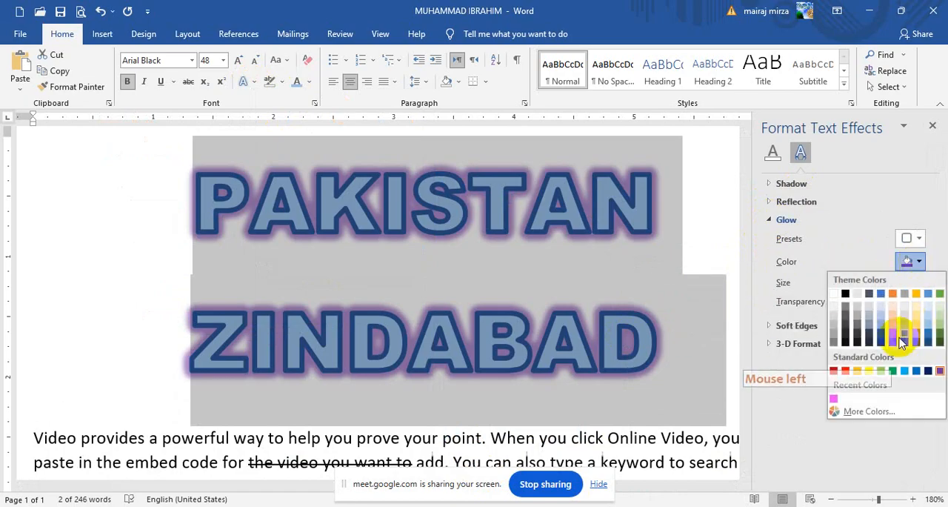
left_click(861, 371)
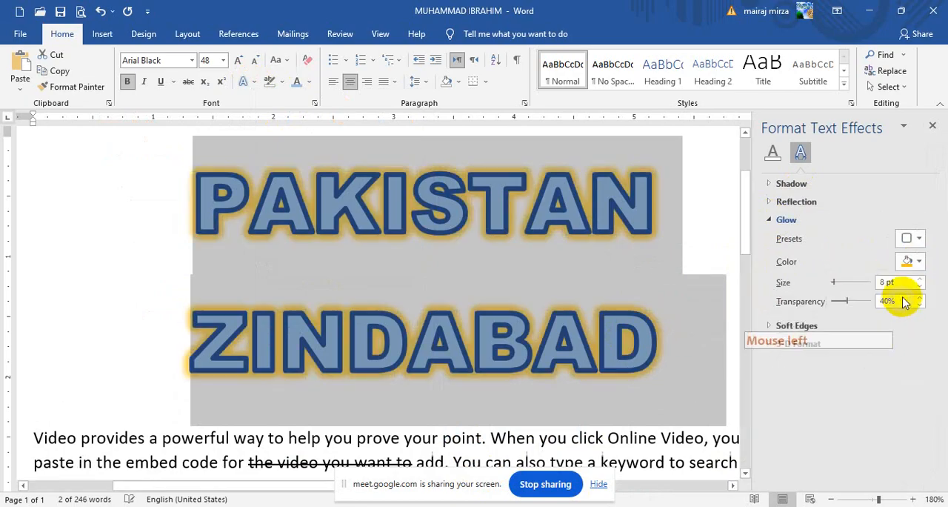
Step: Set the title's glow to the standard blue with a 14 pt size and close the effects options
left_click(916, 260)
left_click(916, 371)
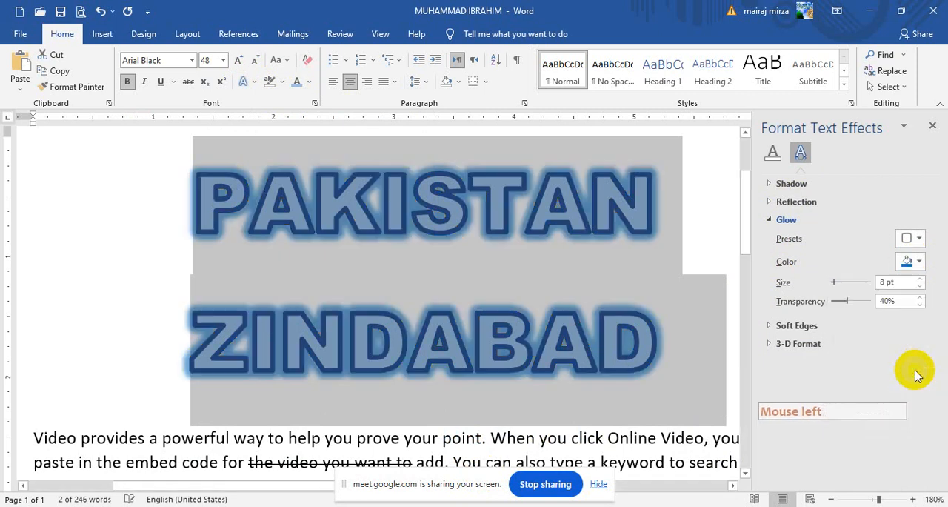
left_click_drag(835, 282, 847, 304)
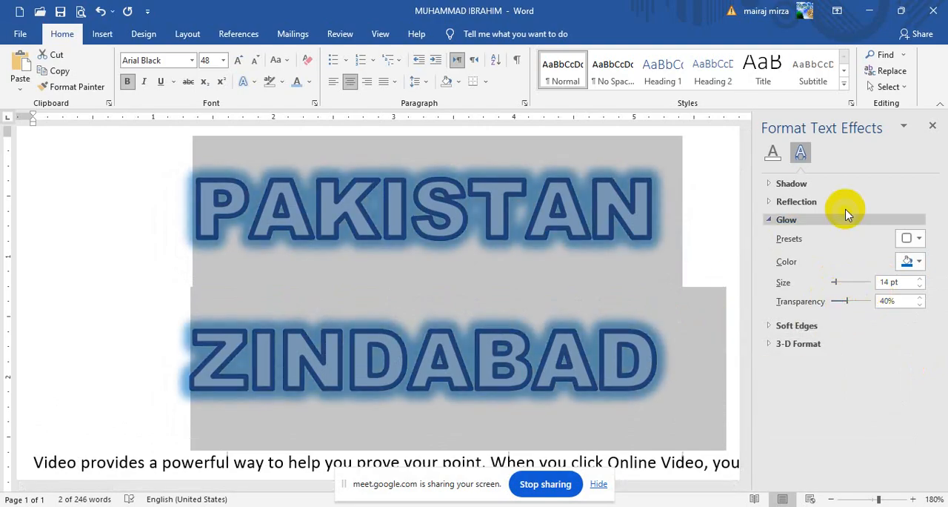
left_click(934, 127)
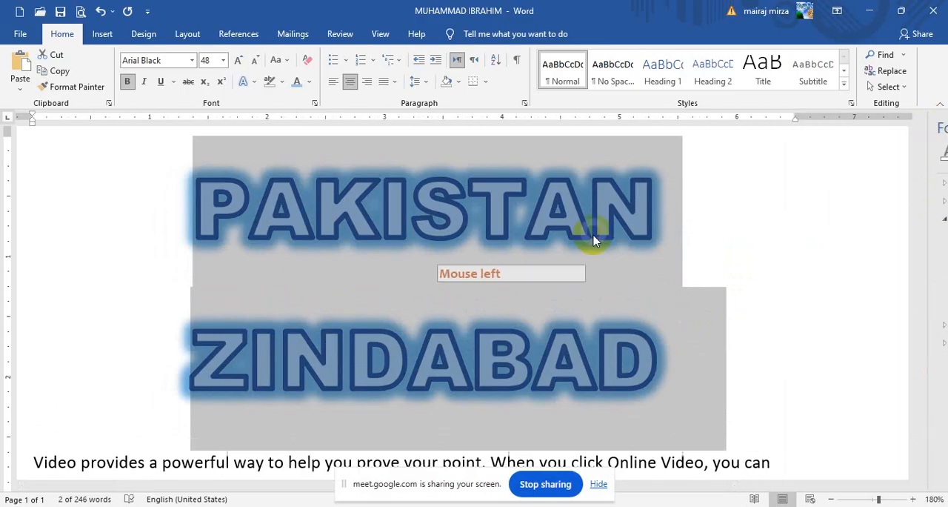